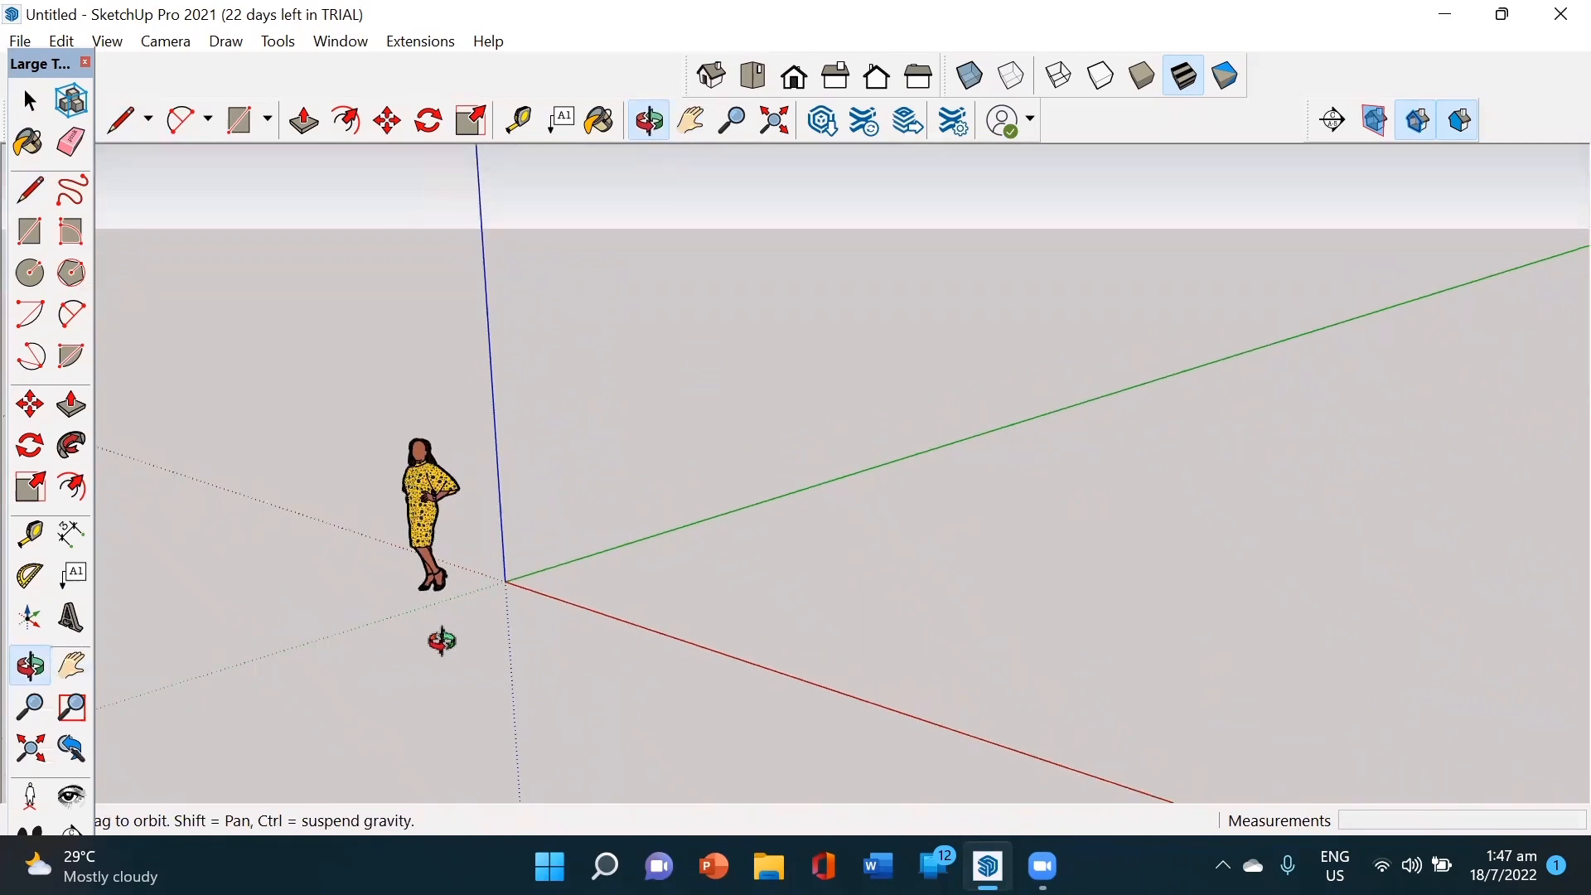
Step: Draw a 10000 mm edge from the origin along the green axis and a 5000 mm edge from its end parallel to the red axis
key(space)
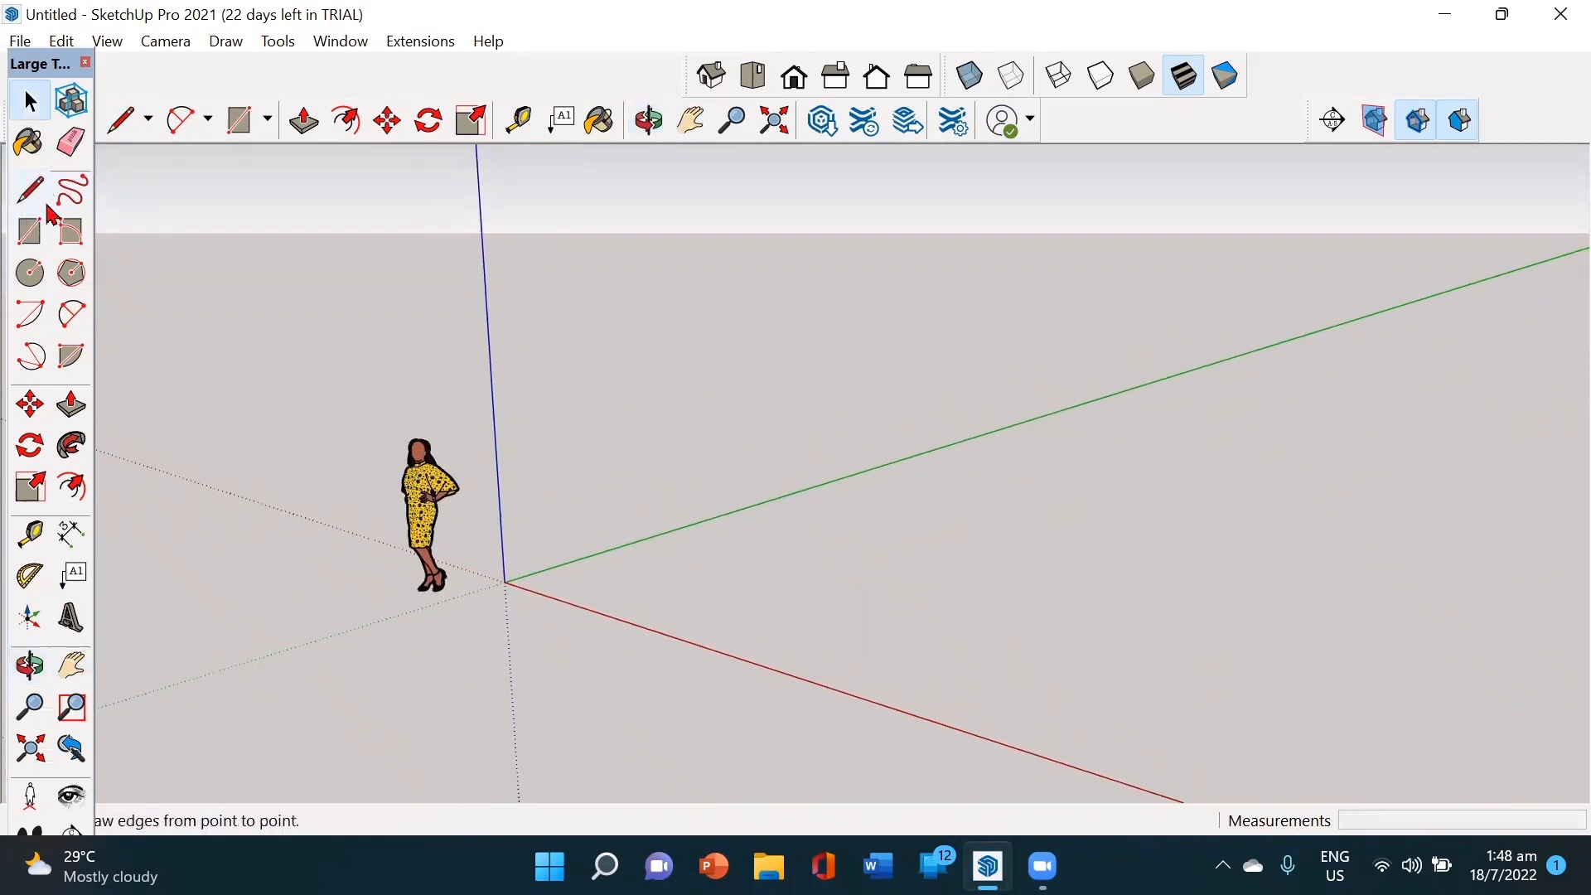
key(l)
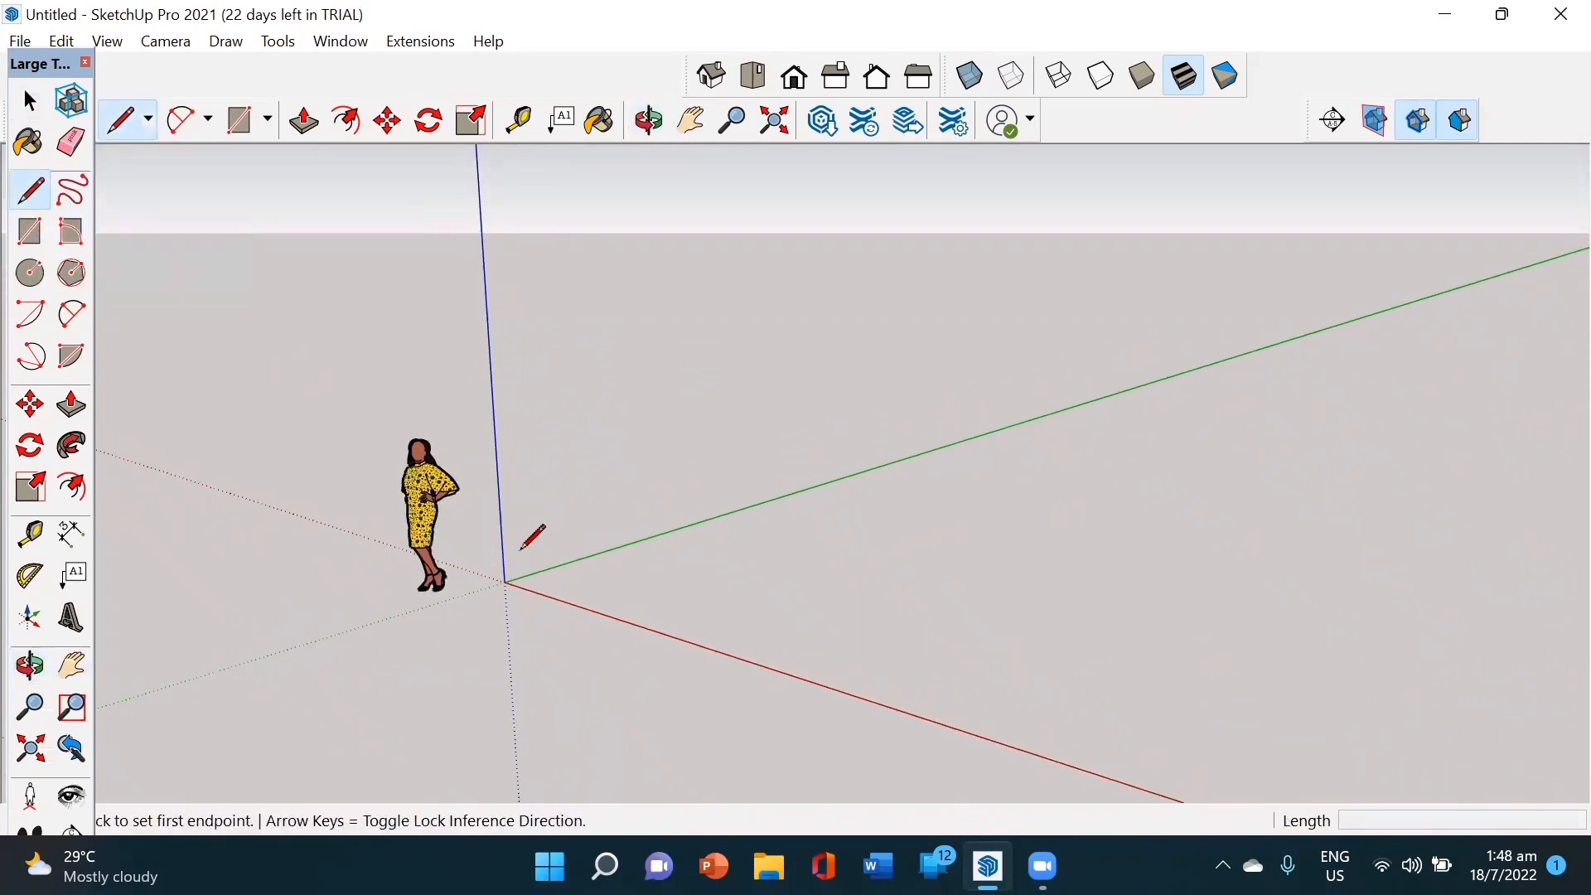
middle_drag(533, 533, 533, 632)
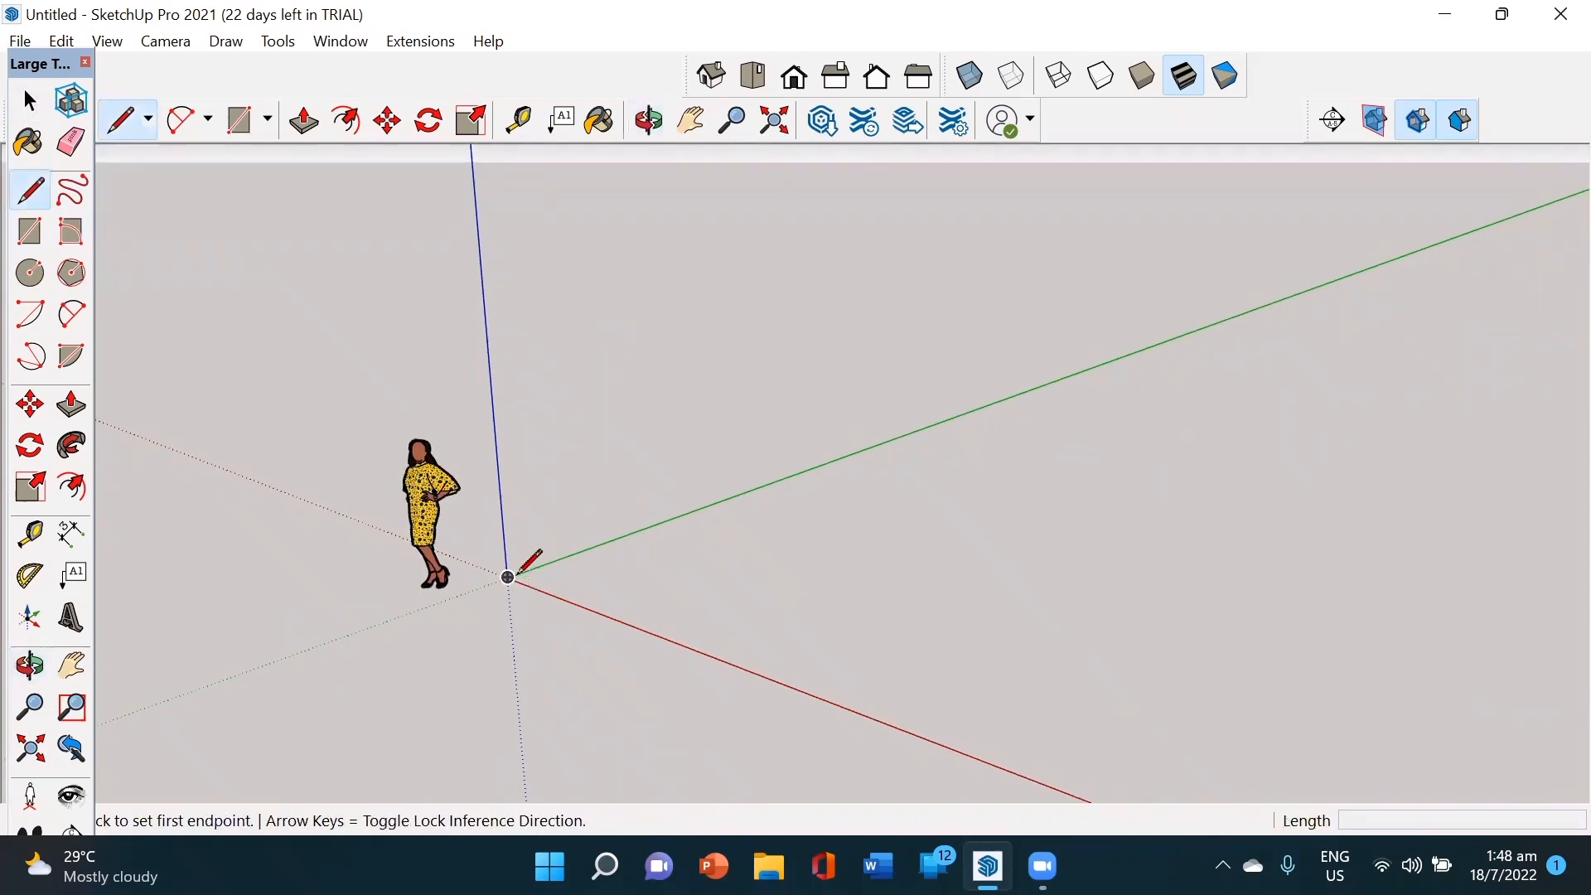
click(514, 574)
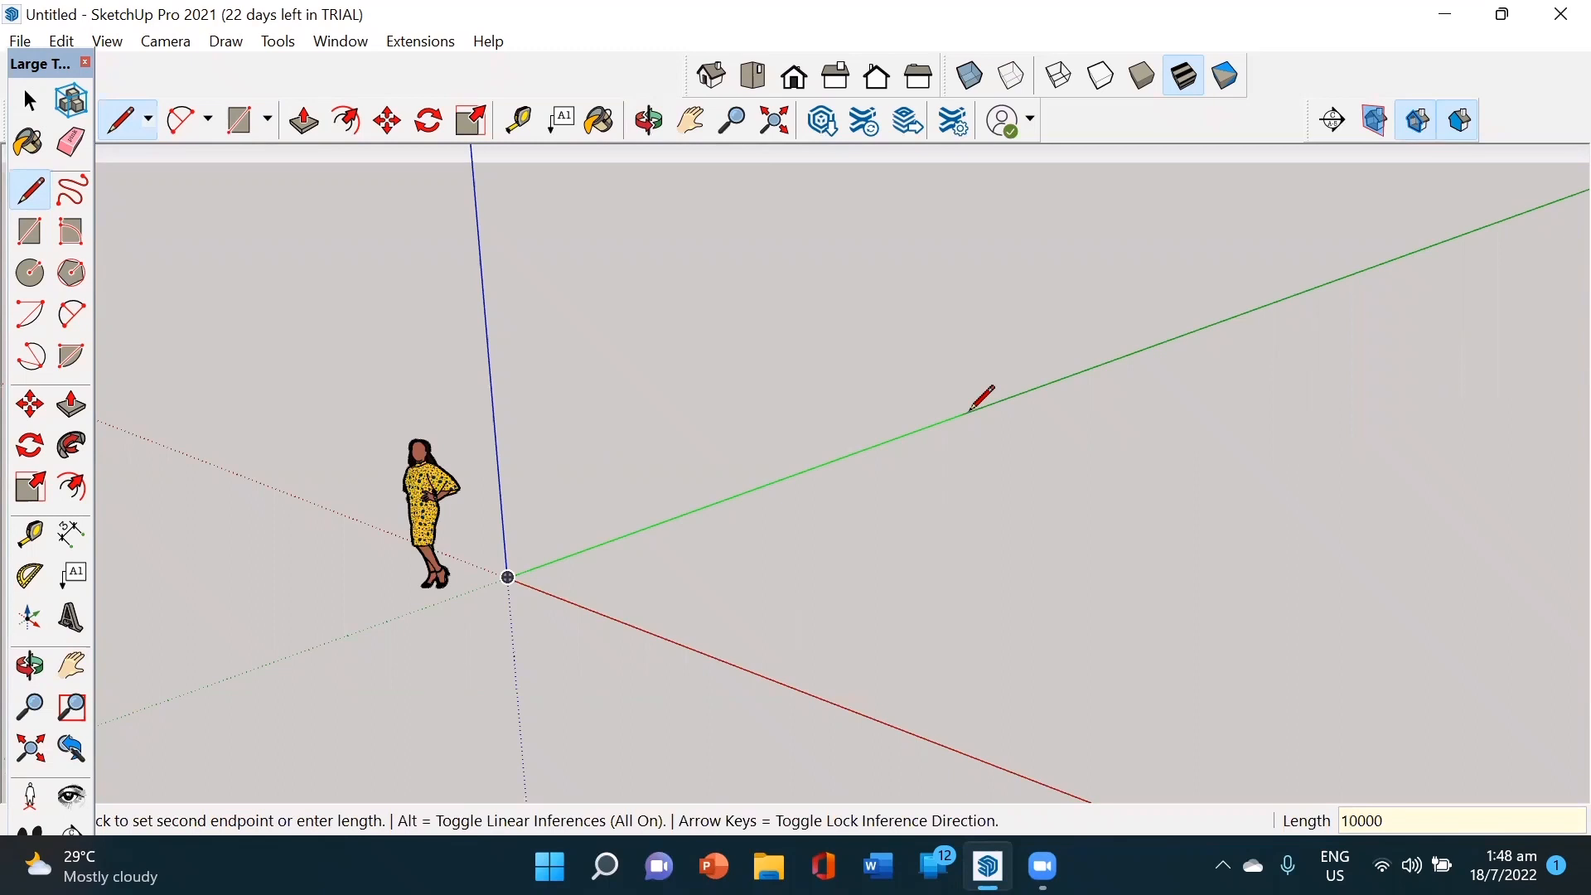
key(Return)
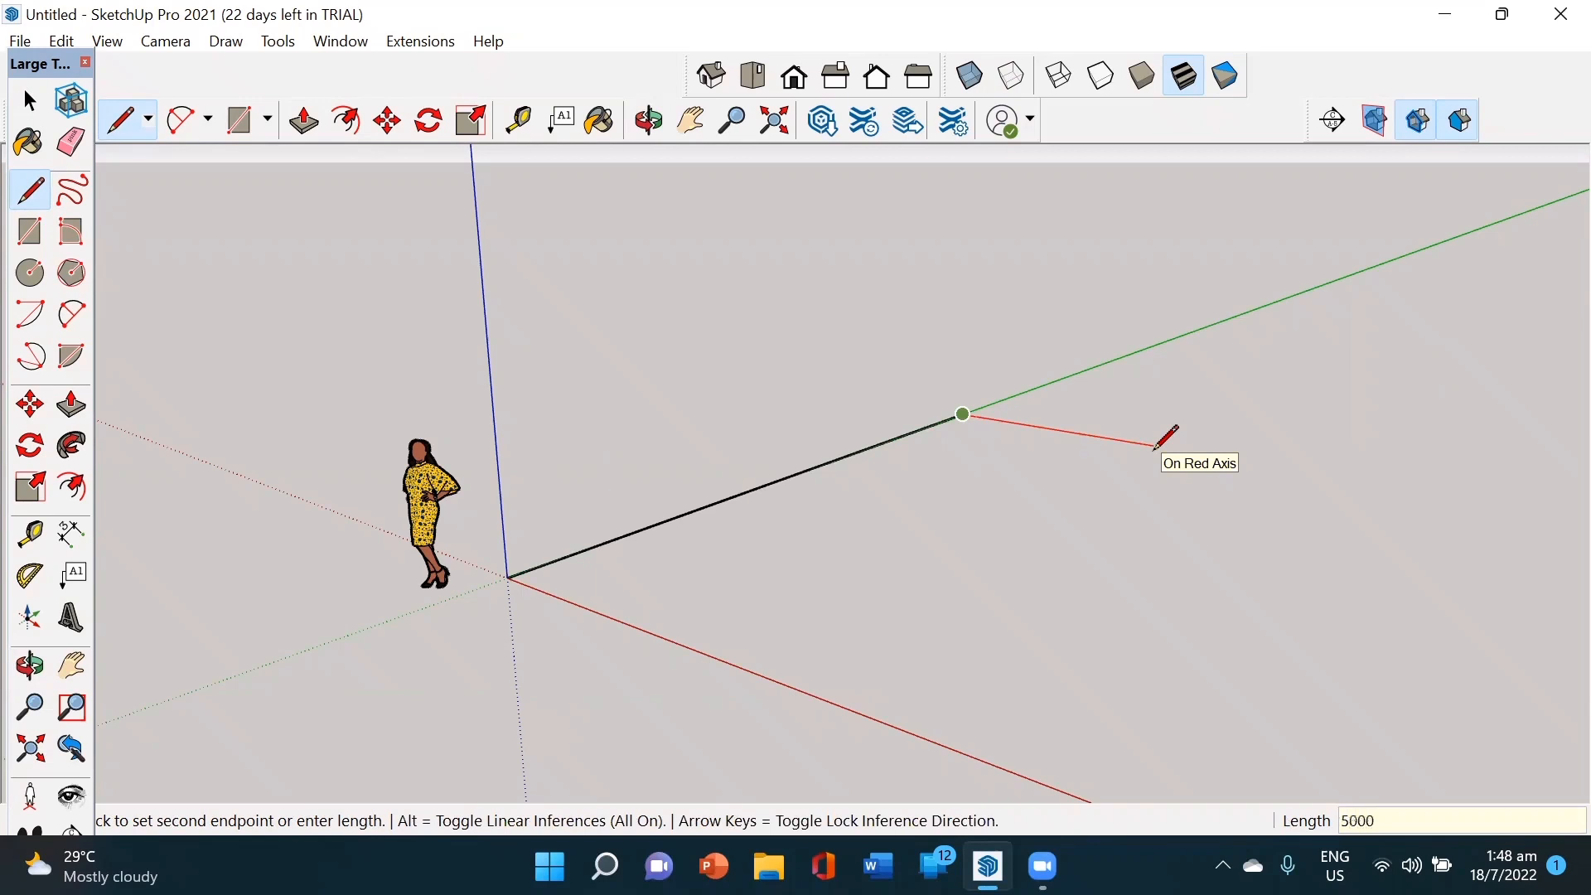
text(5000)
key(Return)
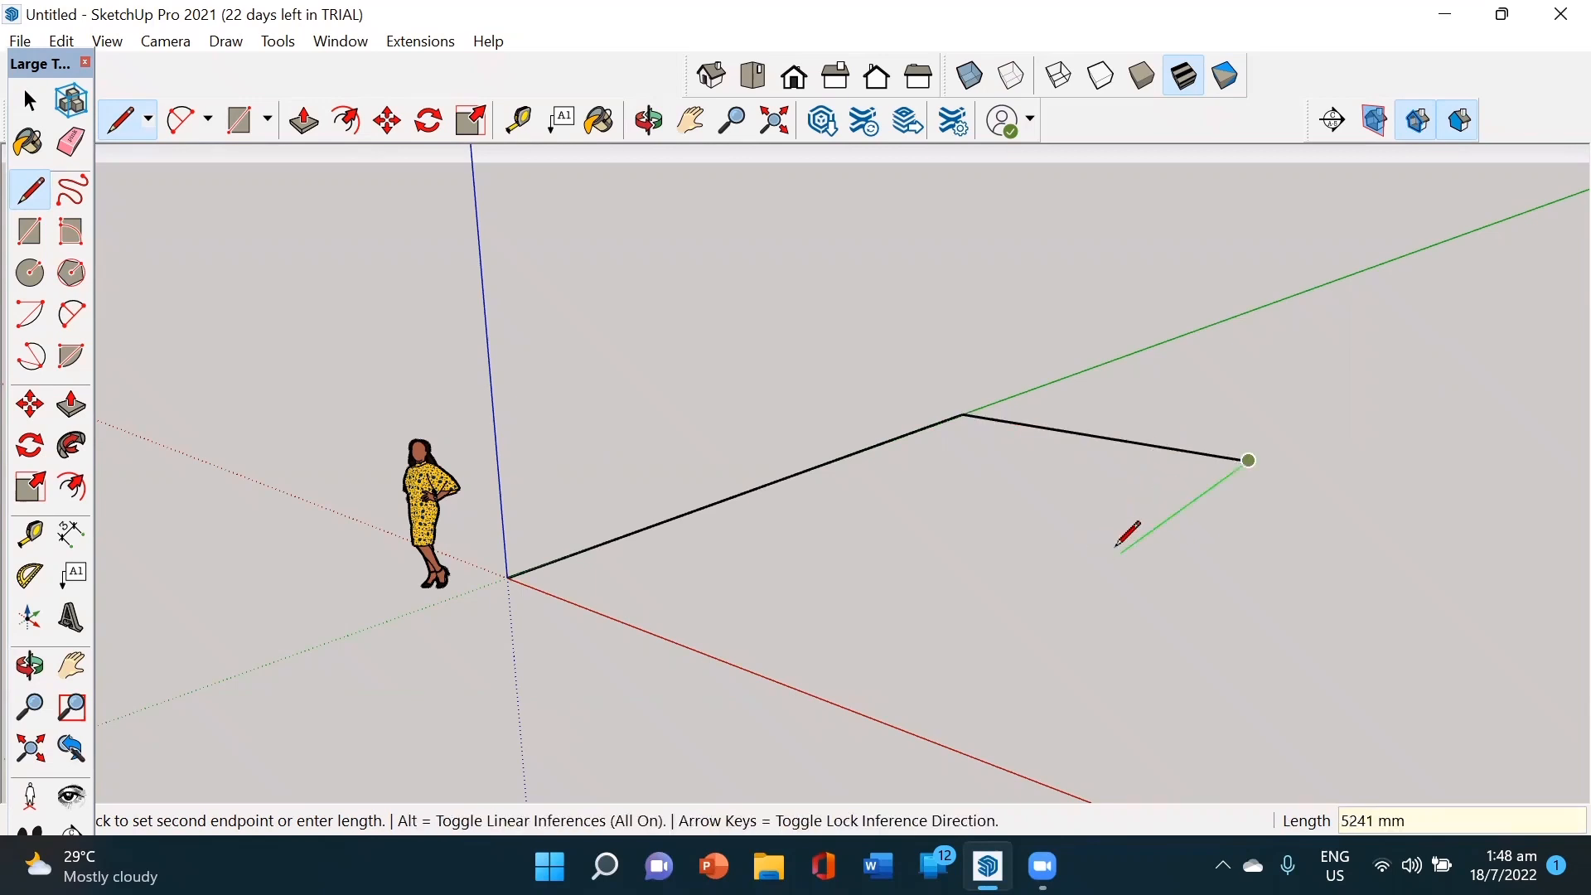
Step: Complete the L-shaped outline with two 2500 mm edges forming the short leg, an edge back to the red axis, and a closing edge to the origin
text(2500)
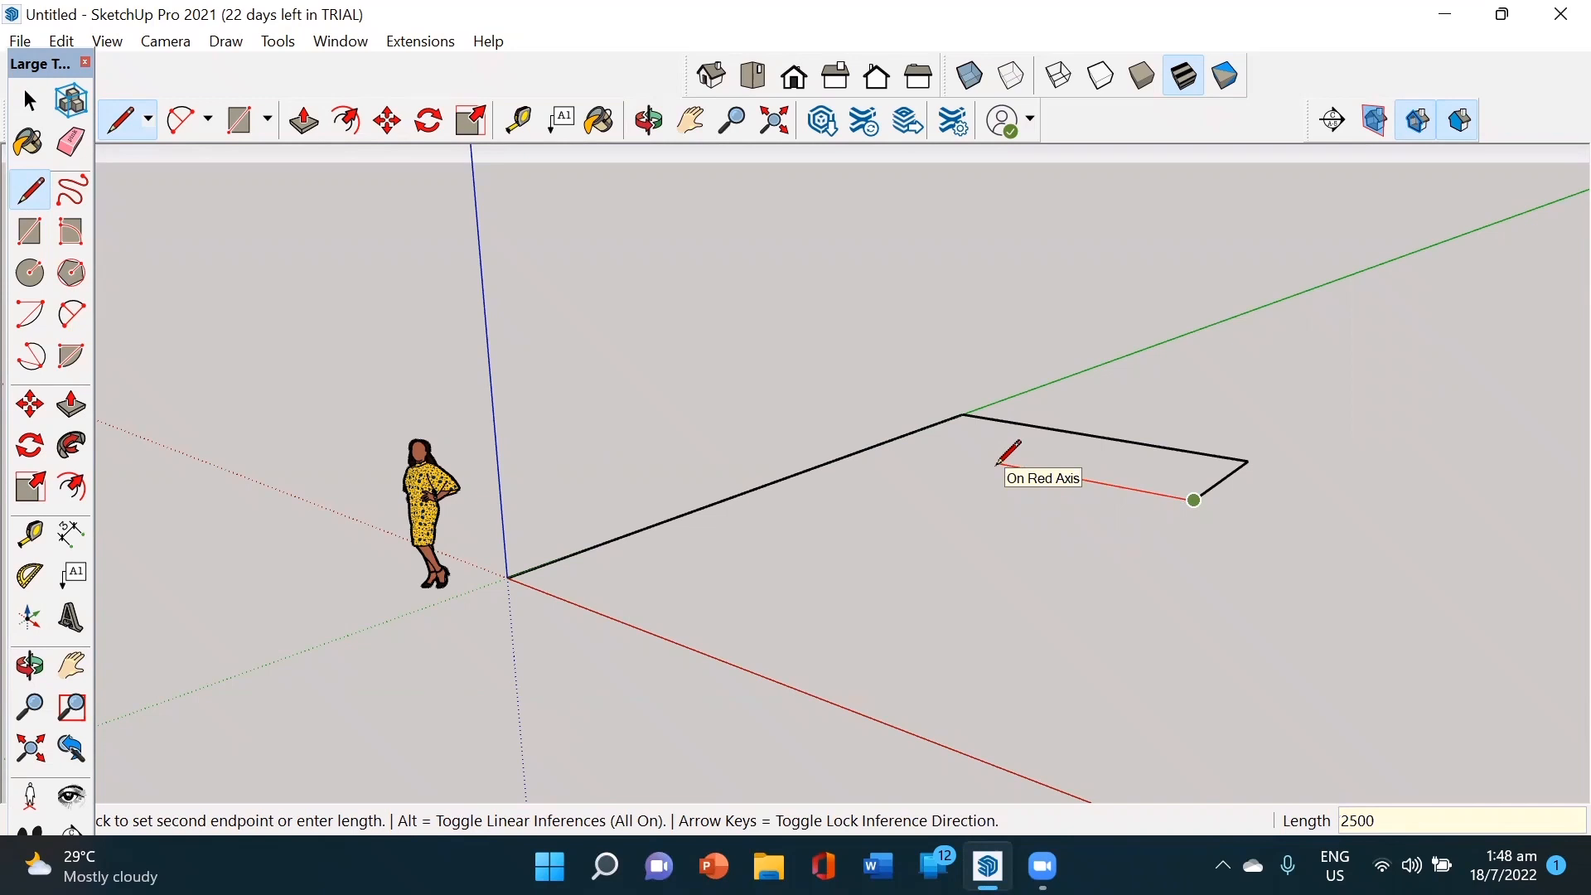
key(Return)
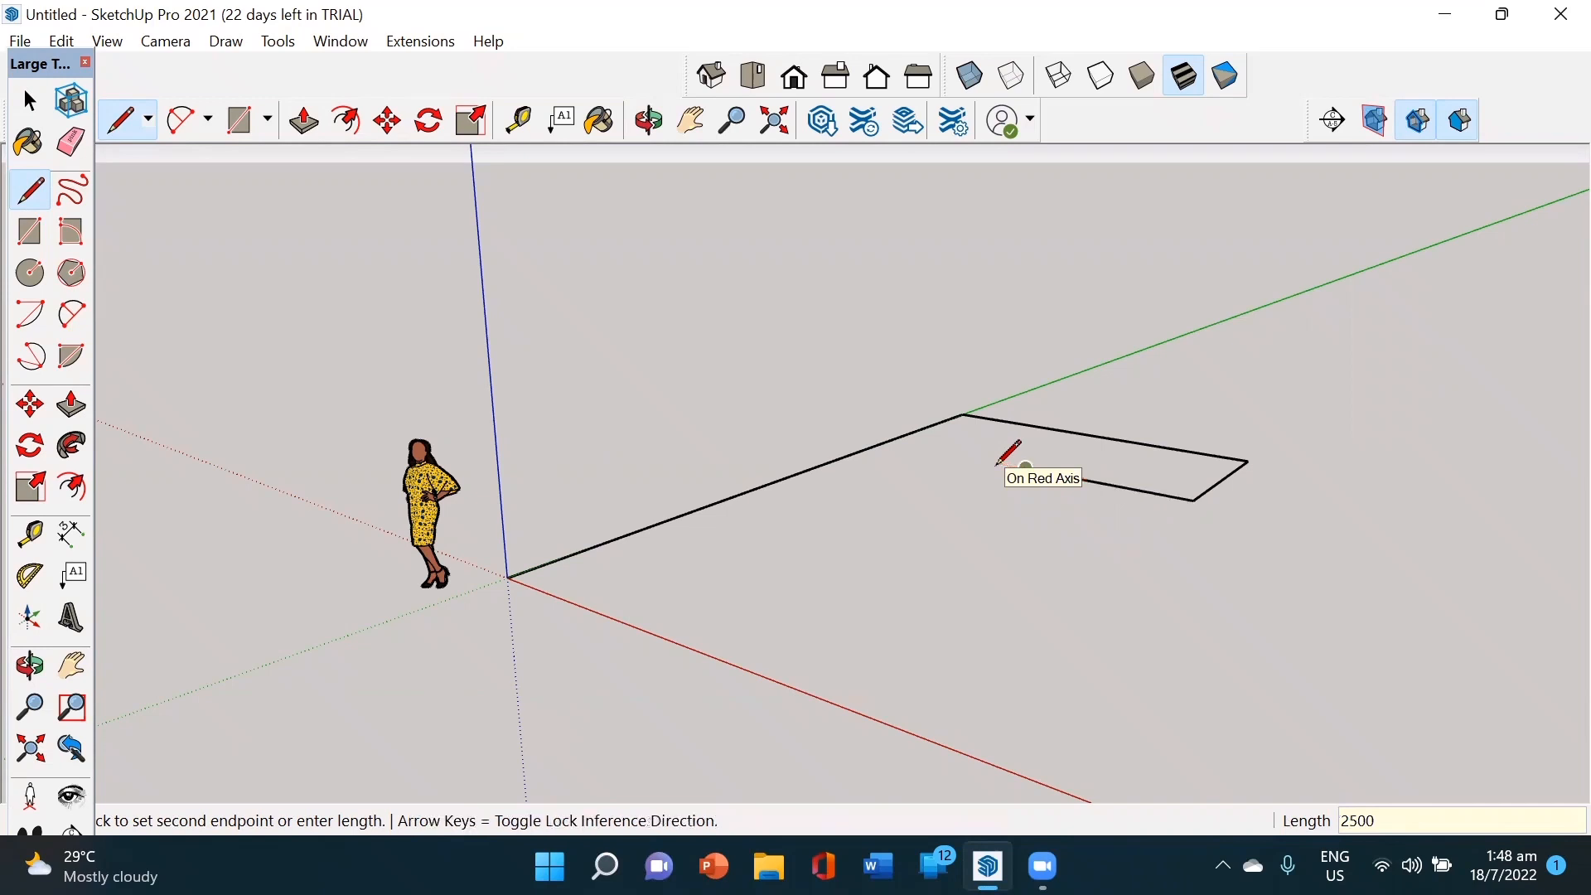
click(668, 639)
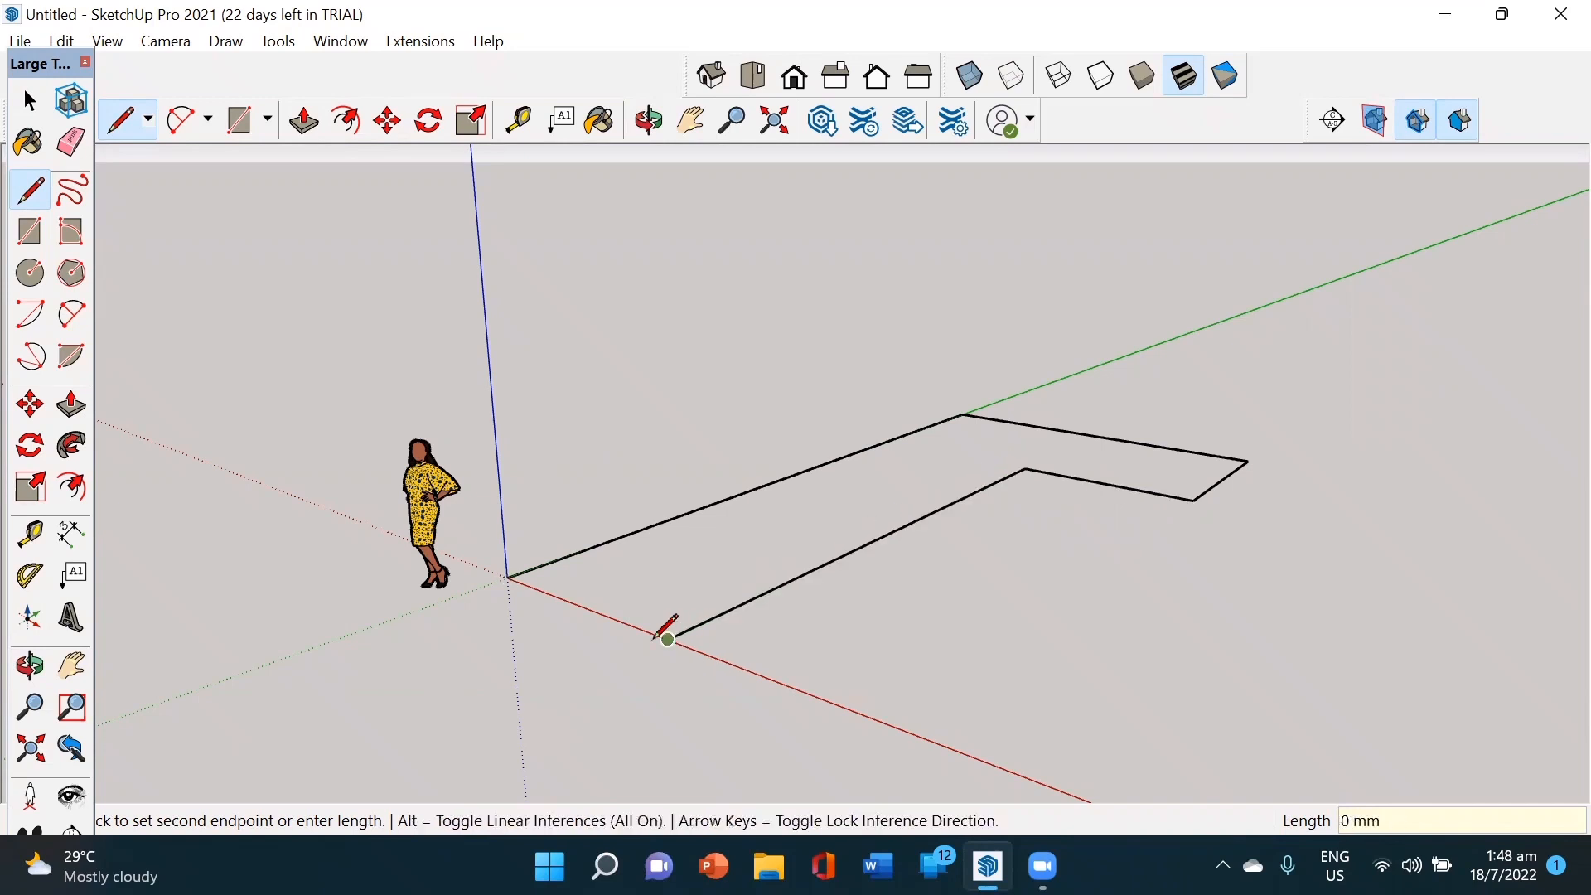
click(508, 575)
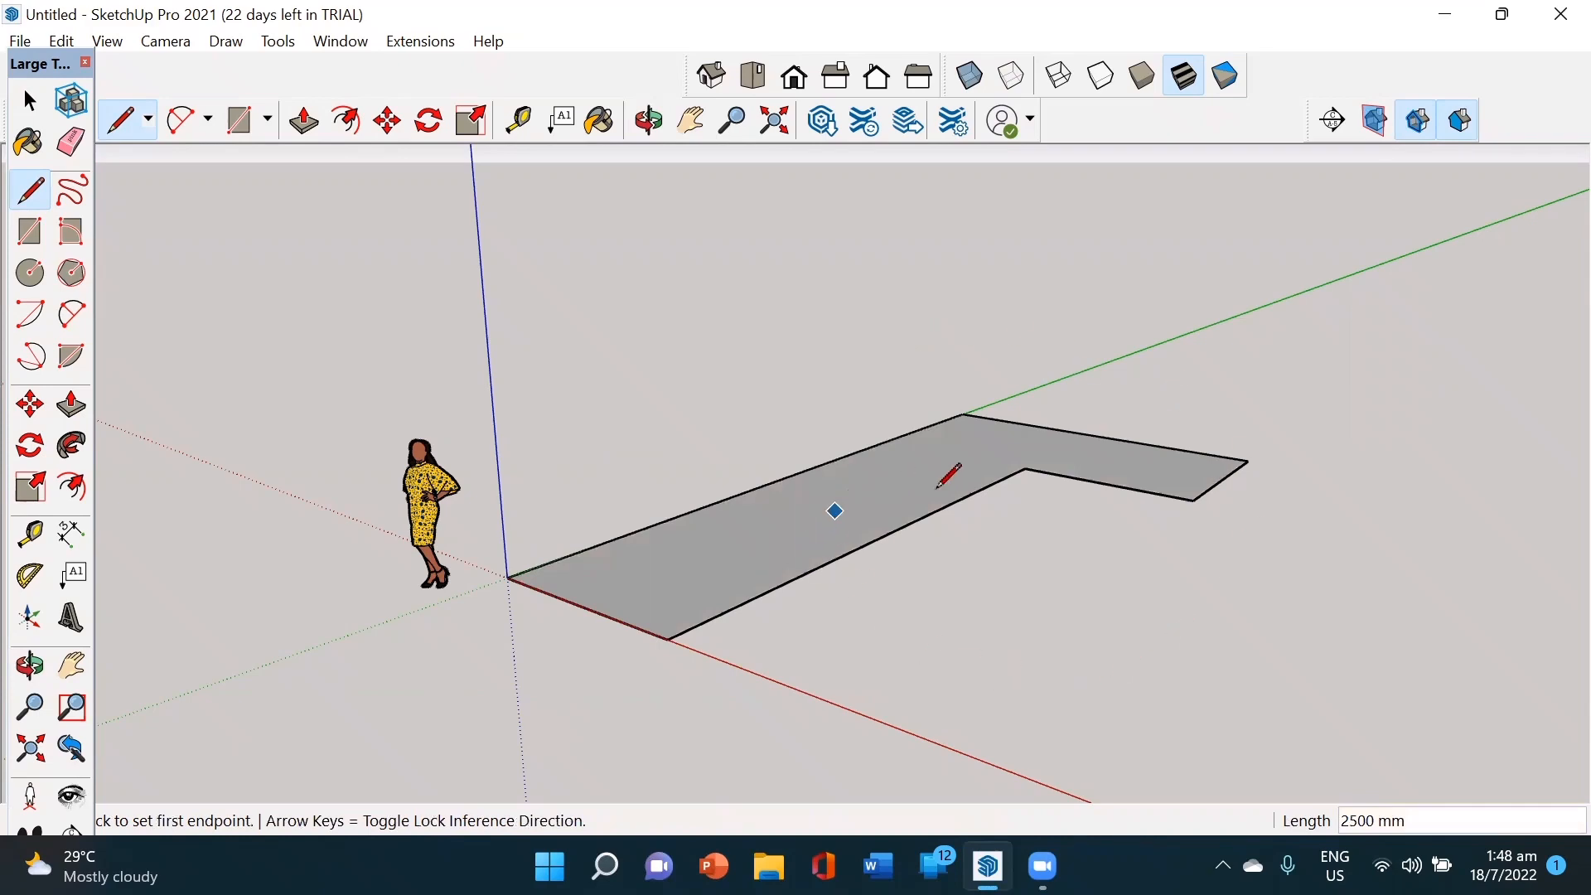
Step: Push/Pull the L-shaped face up 4500 mm to form the building mass
middle_drag(937, 486, 901, 660)
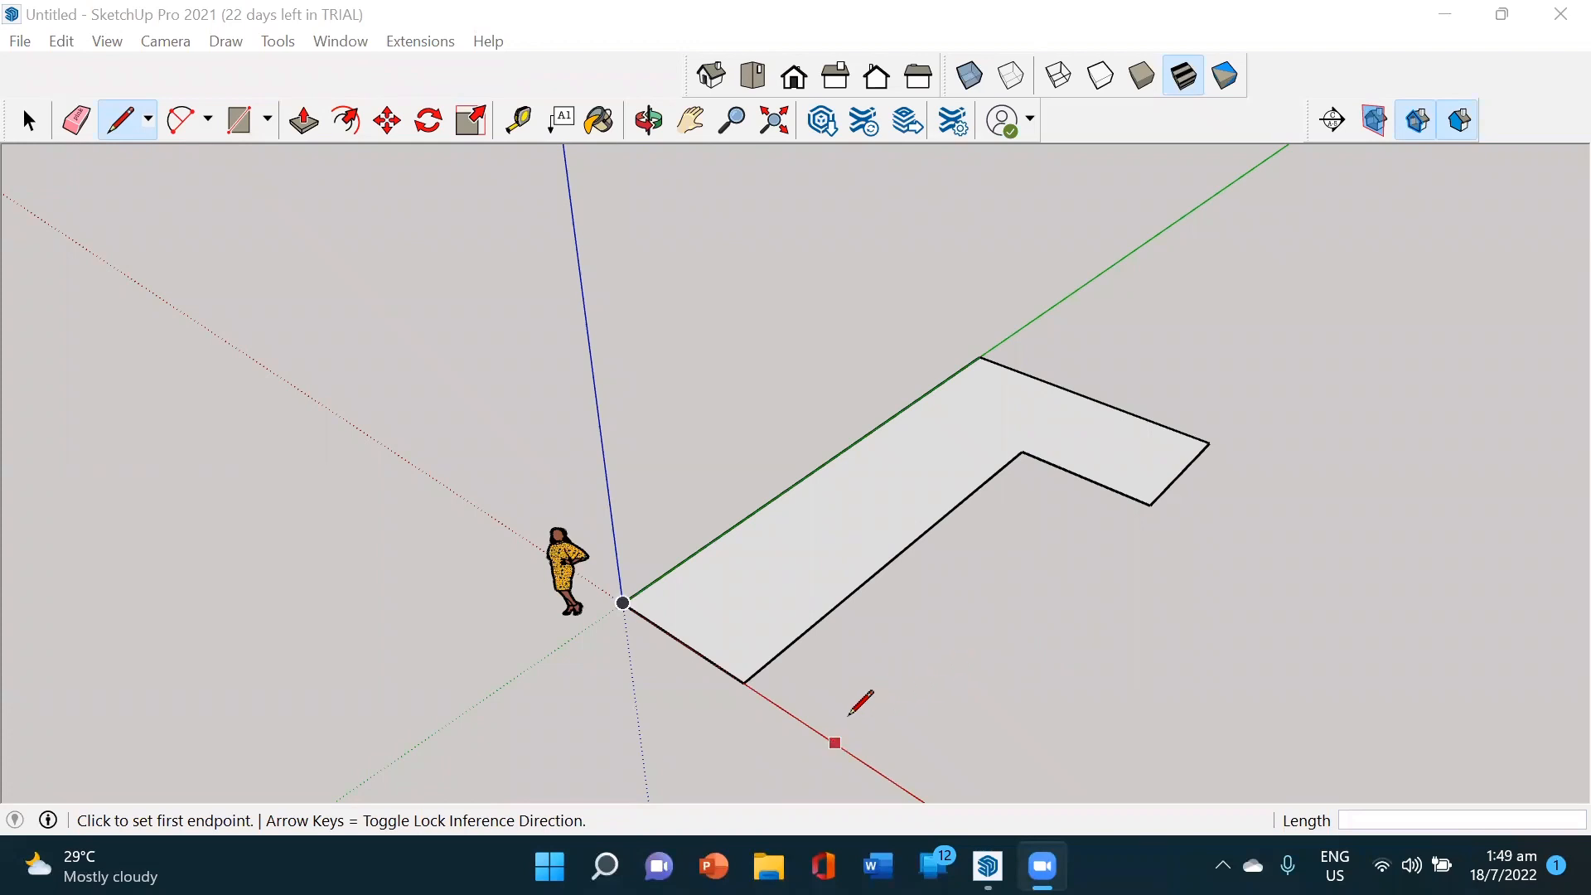
middle_drag(849, 713, 699, 699)
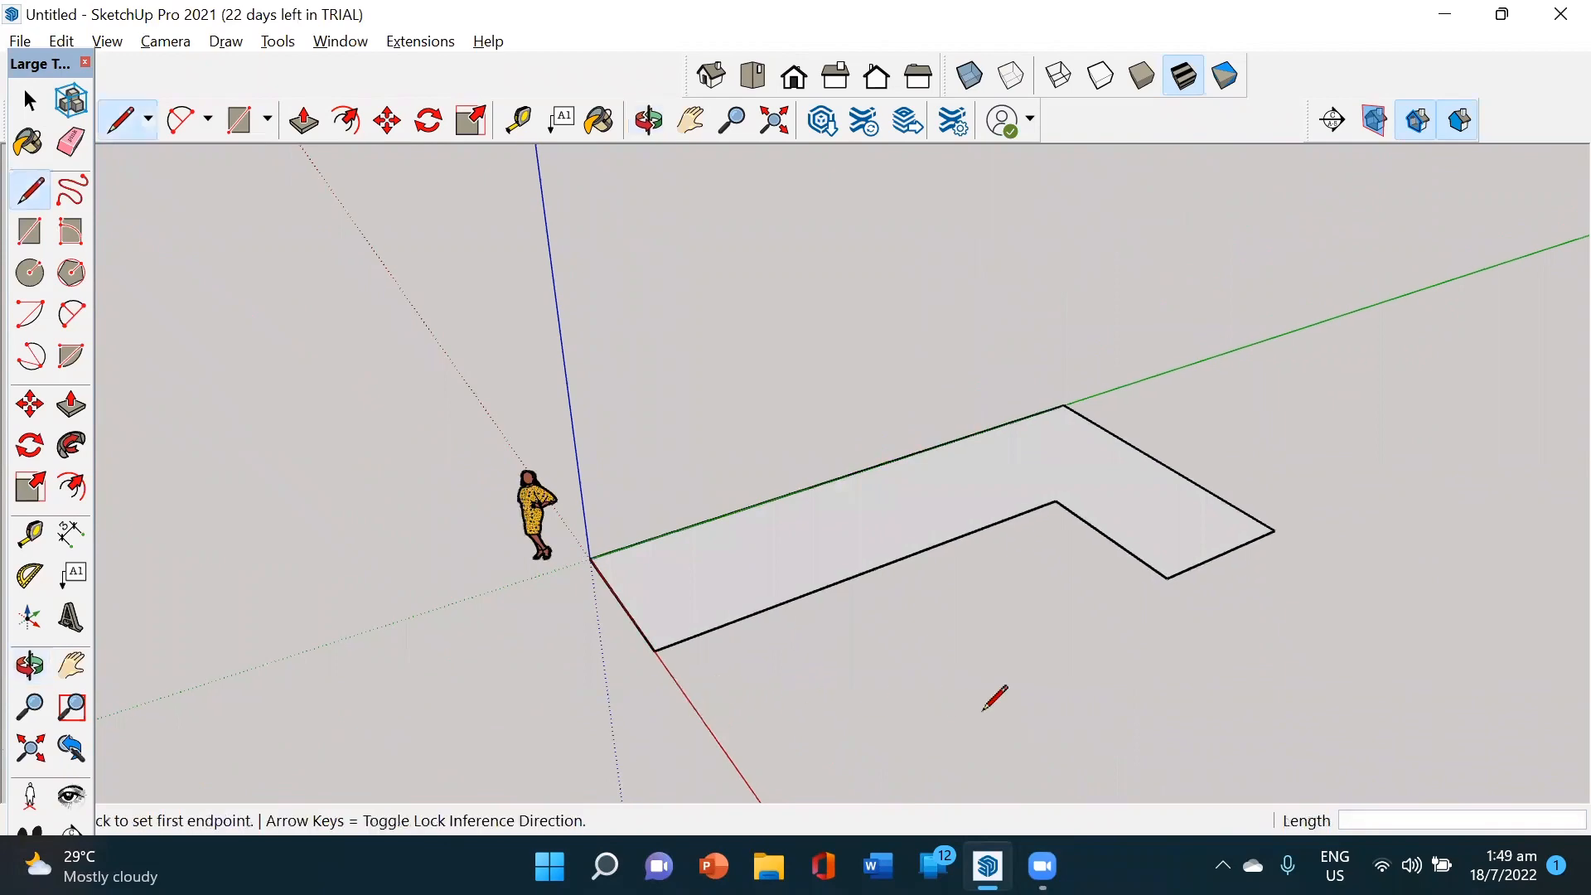
mouse_move(994, 696)
middle_down()
mouse_move(945, 712)
mouse_move(745, 700)
mouse_move(1079, 714)
mouse_move(1009, 696)
middle_up()
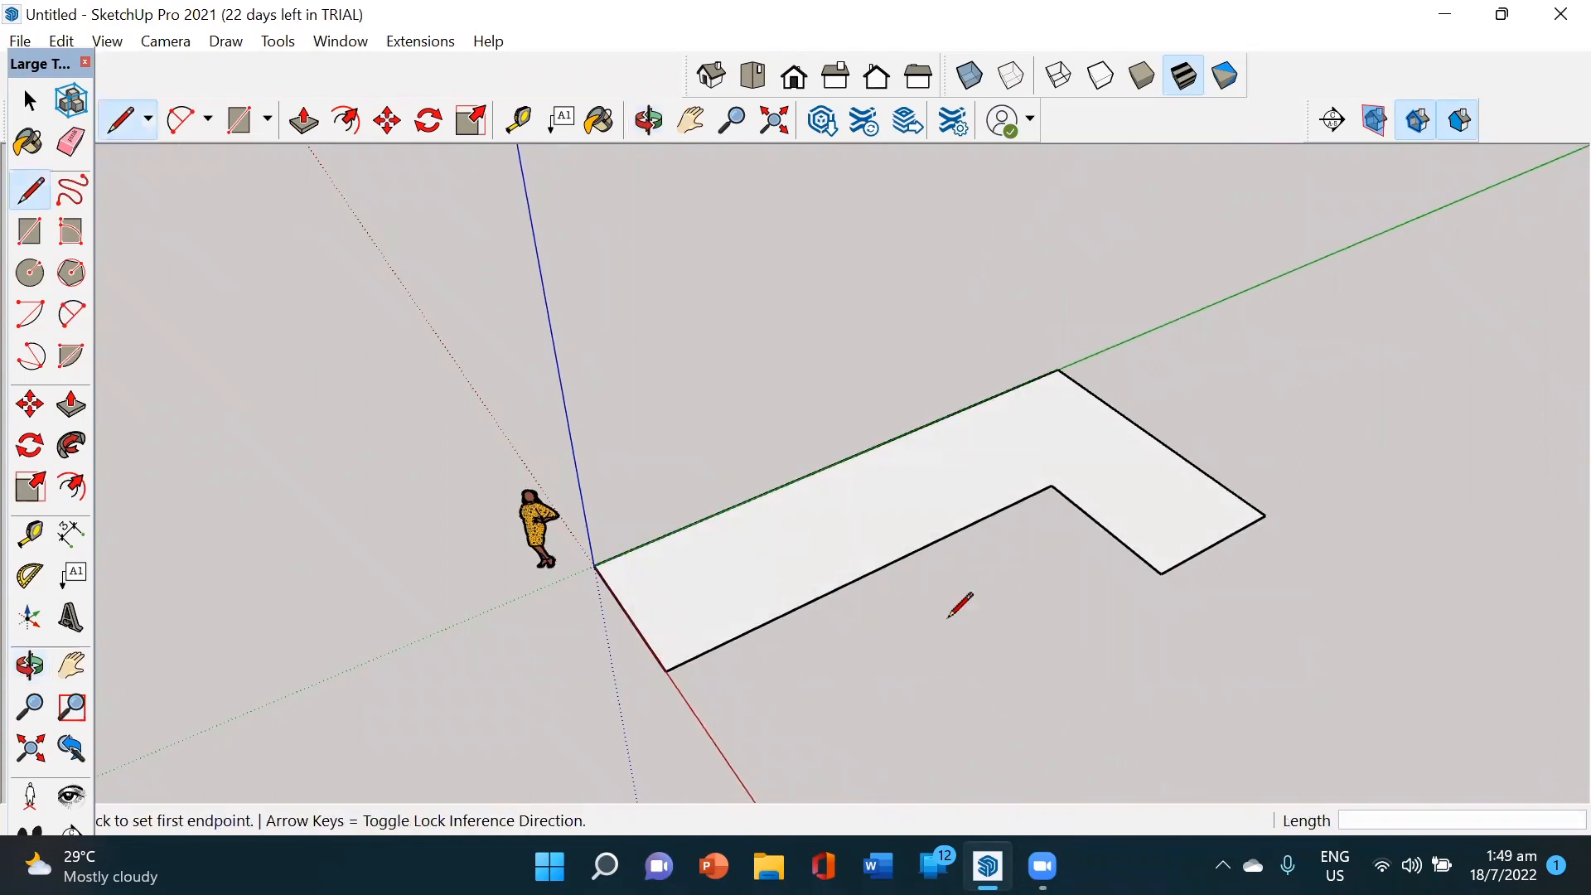
middle_drag(841, 702, 961, 638)
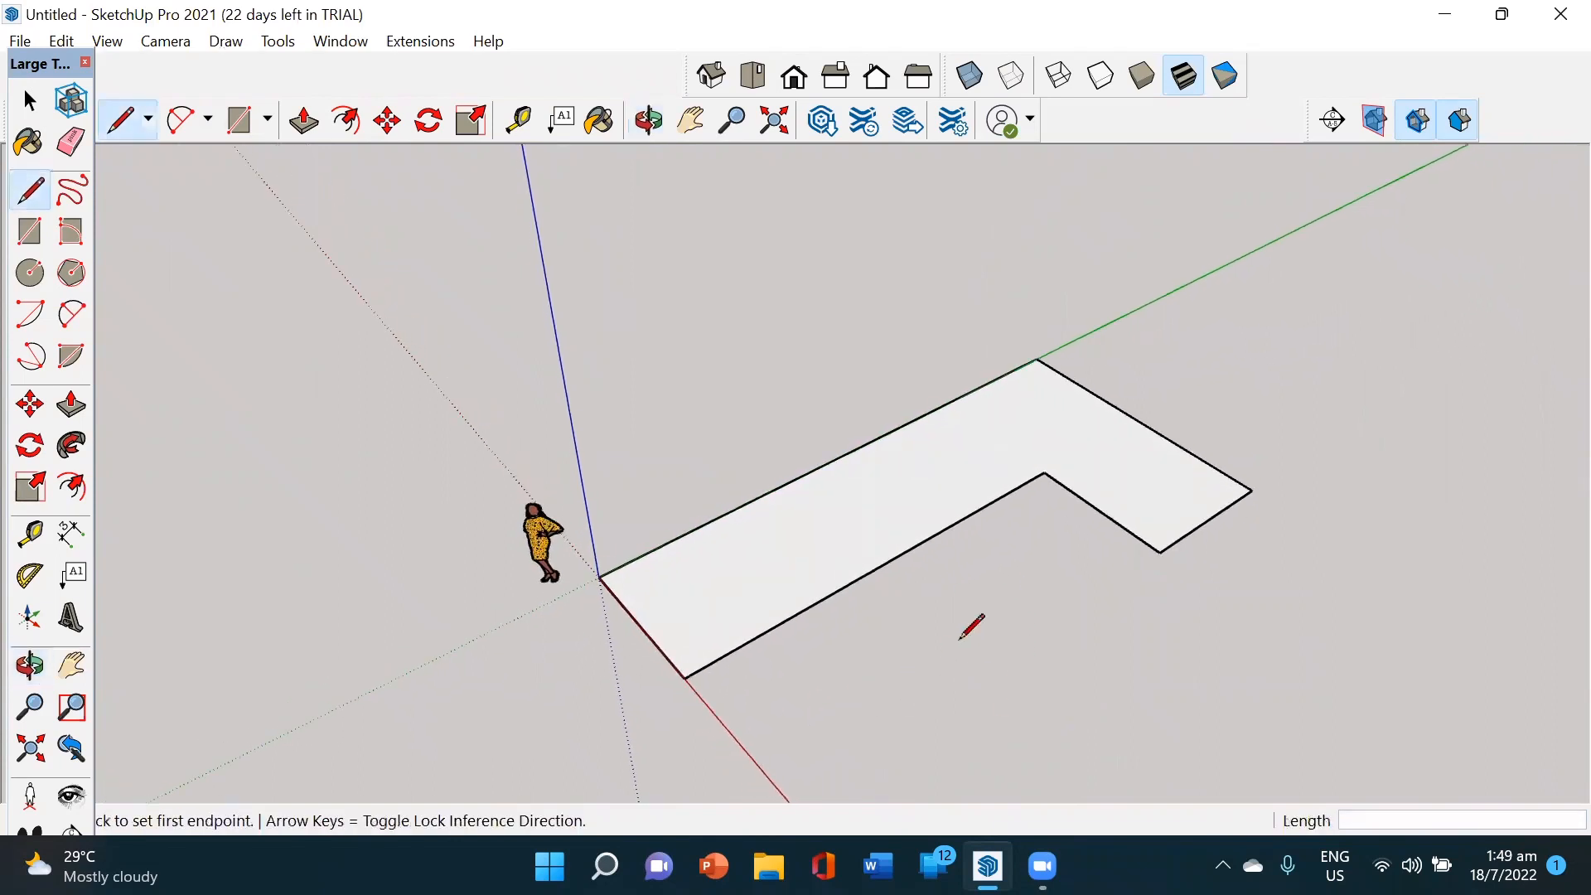
click(73, 411)
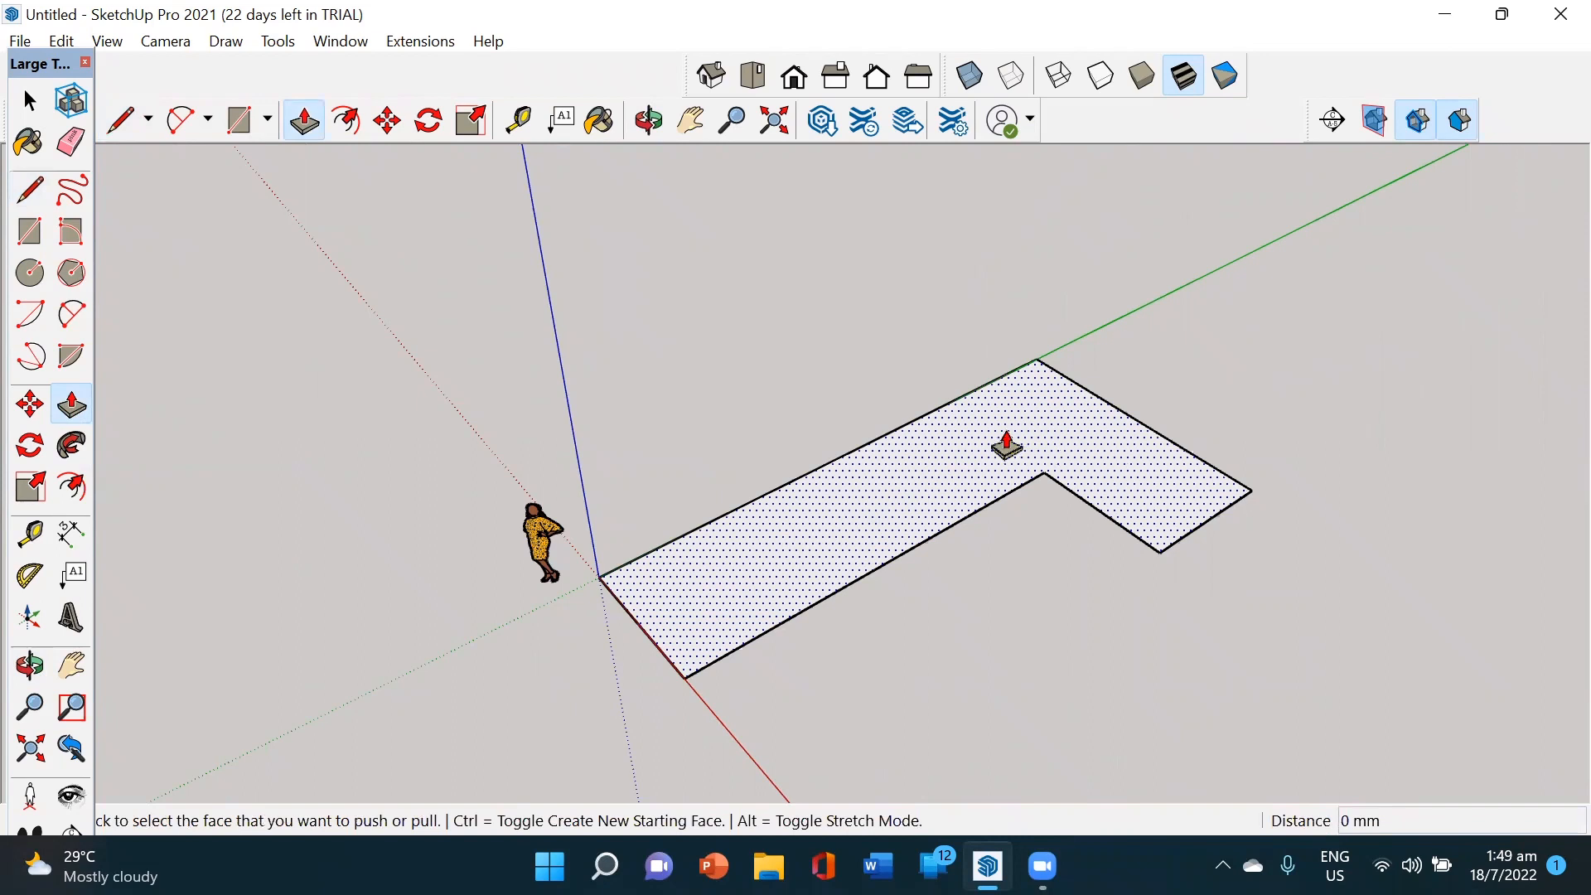
click(861, 537)
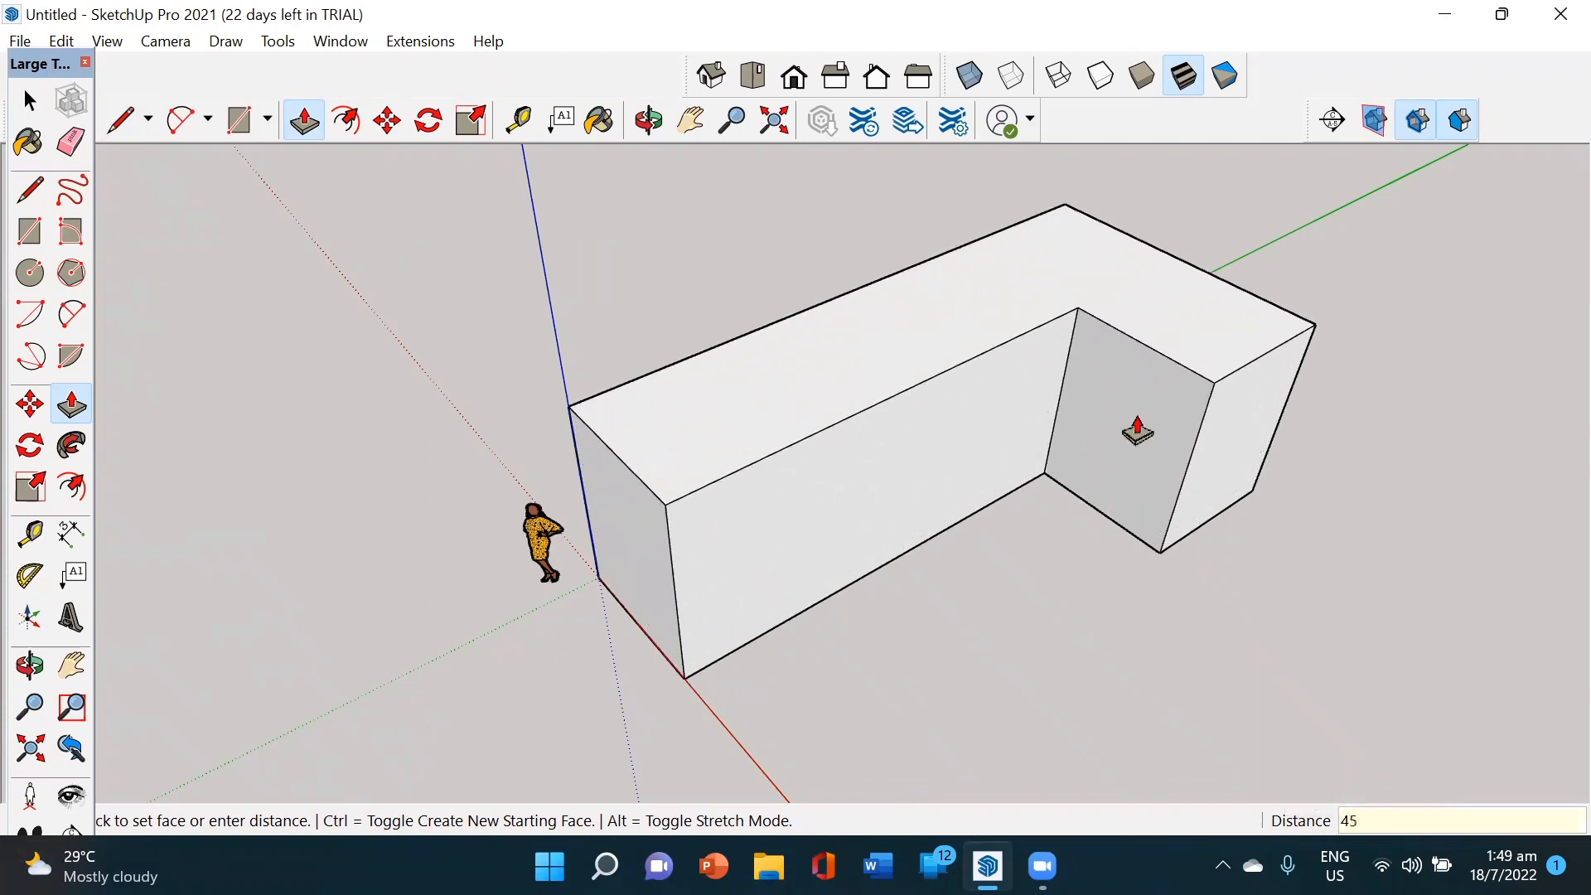
key(Return)
Step: Draw a dividing line across the building's top face from the midpoint of the long outer edge to the opposite edge
scroll(966, 627, down, 3)
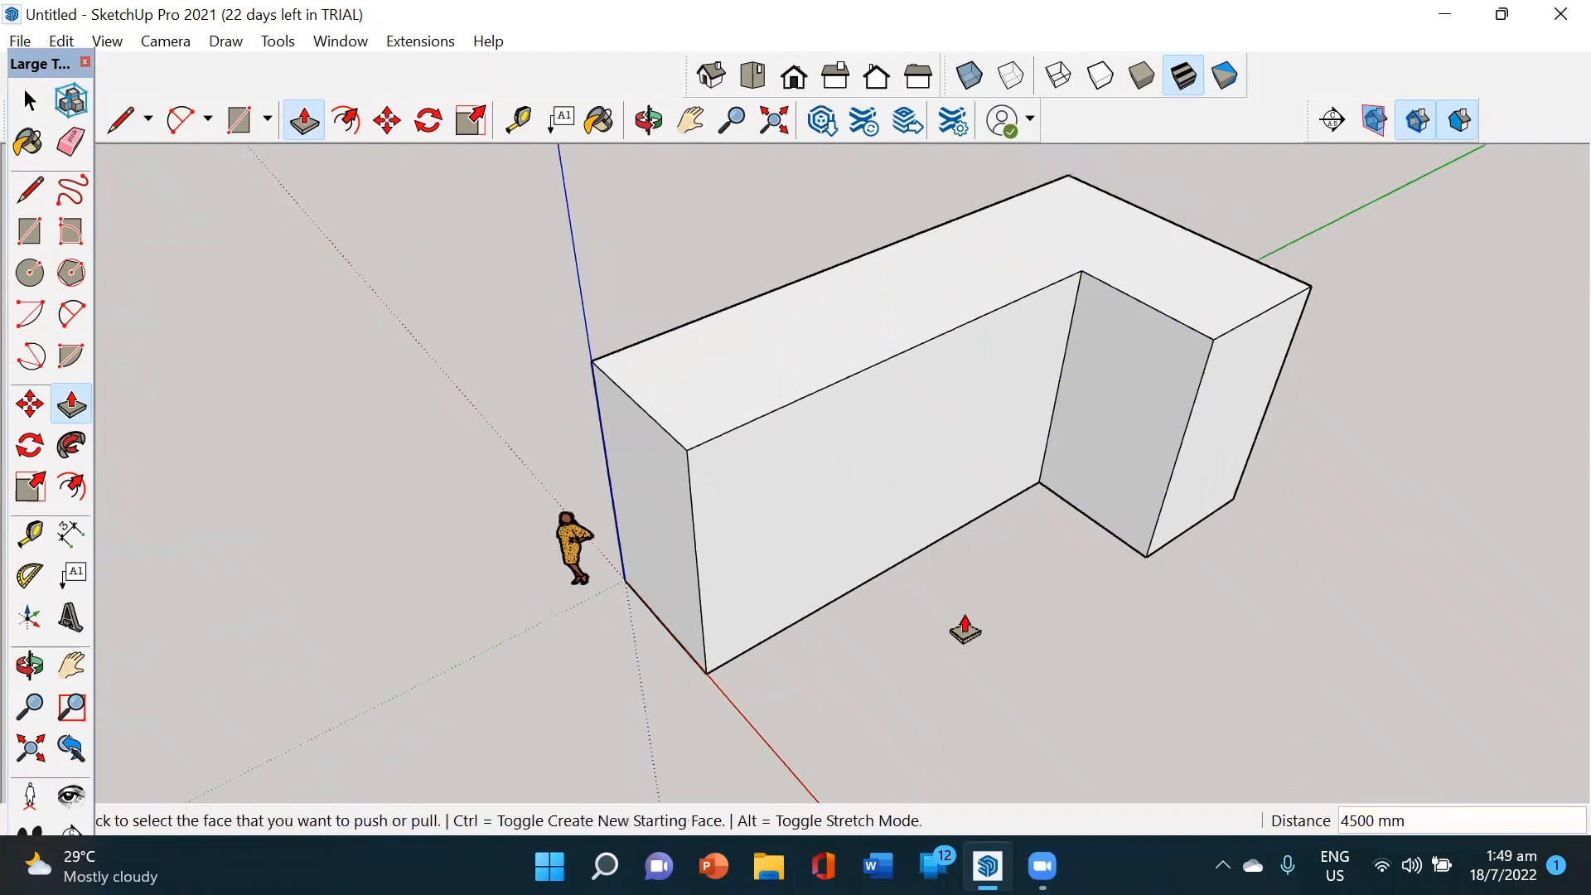
middle_drag(981, 633, 1009, 547)
middle_drag(918, 498, 926, 485)
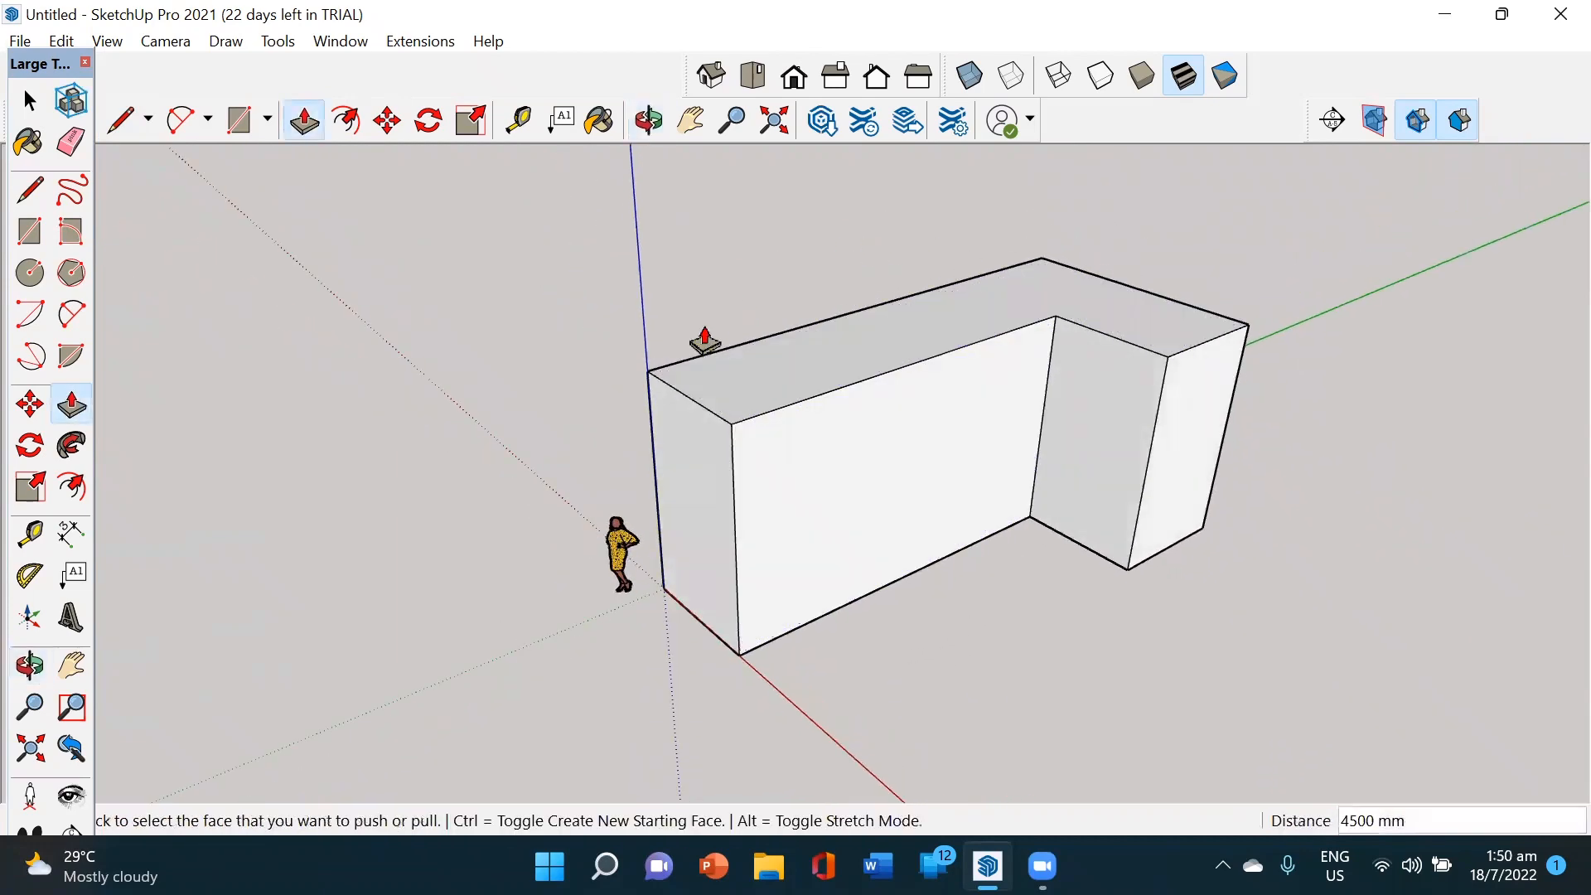
click(31, 192)
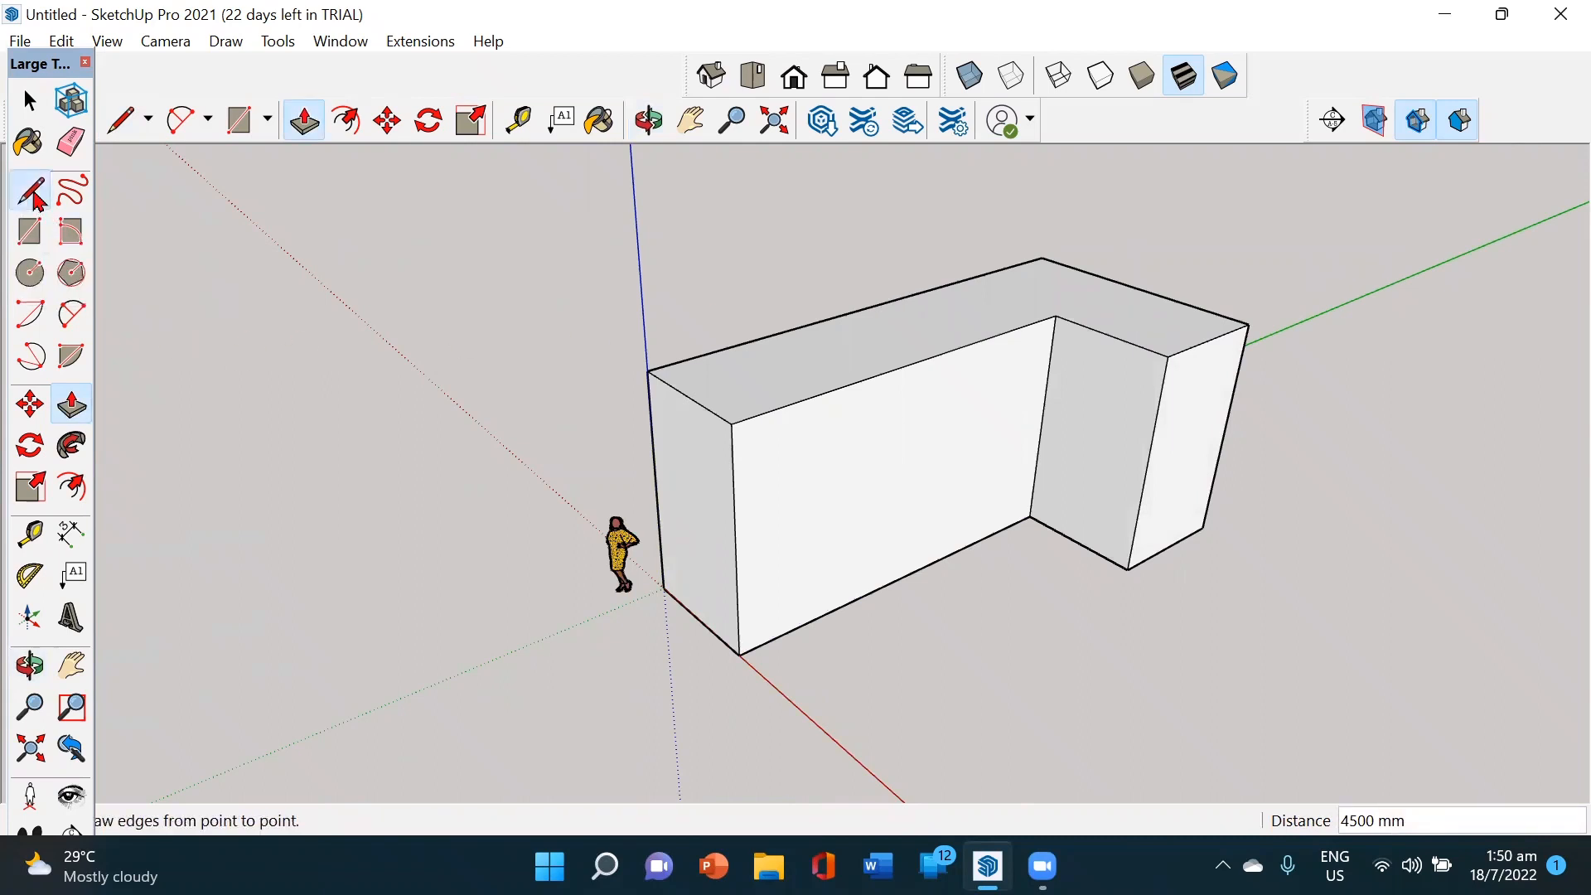
click(870, 306)
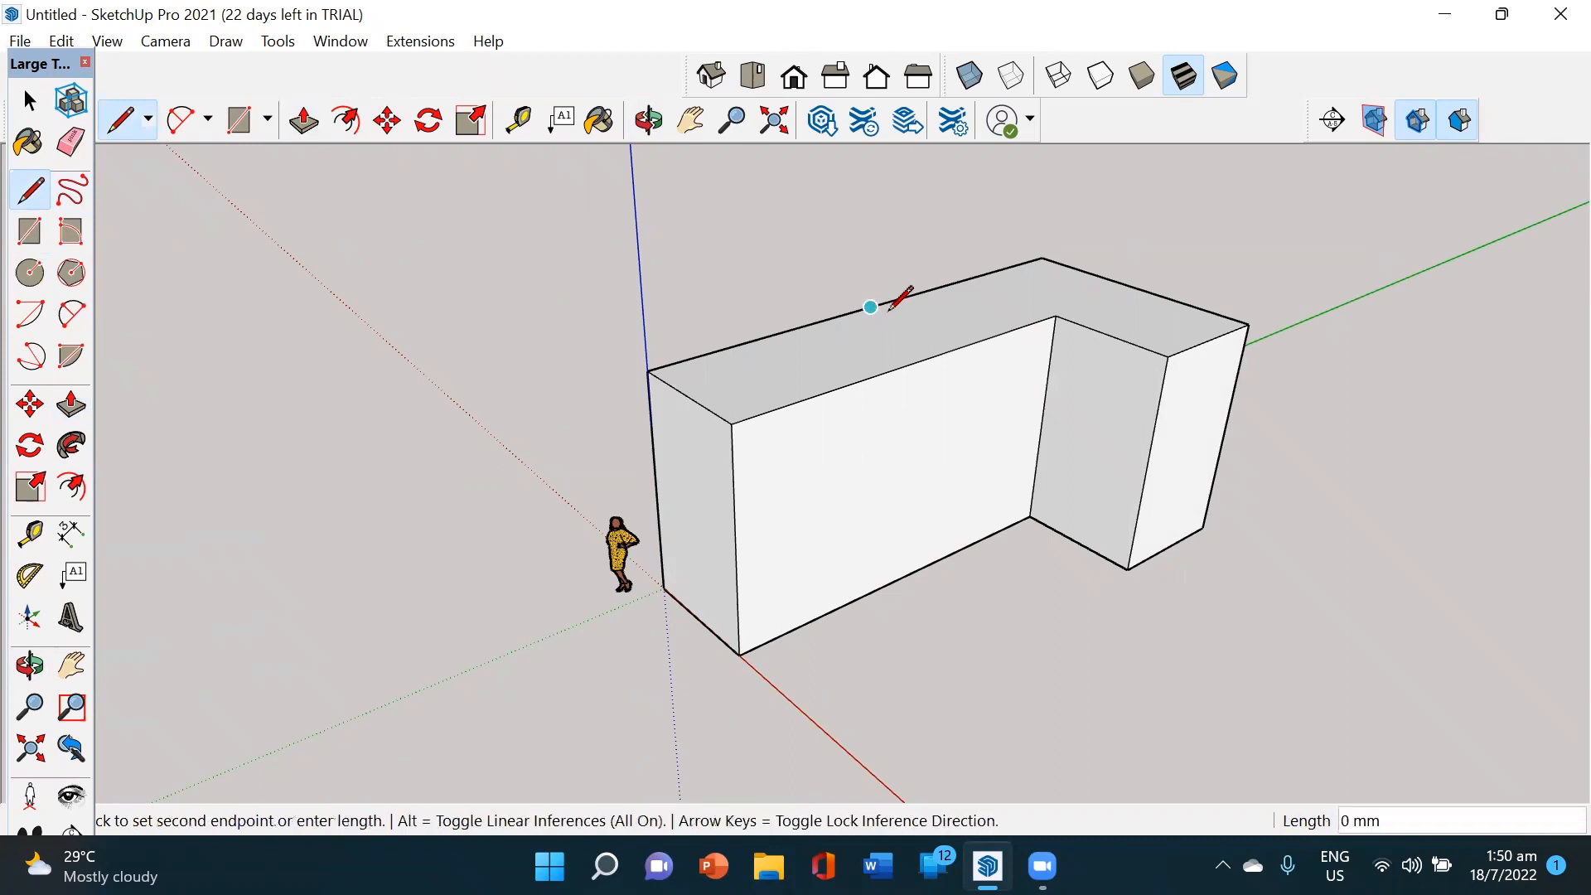
click(963, 345)
Step: Push/Pull the L-shaped part of the divided top face up 2000 mm
middle_drag(1002, 461, 994, 514)
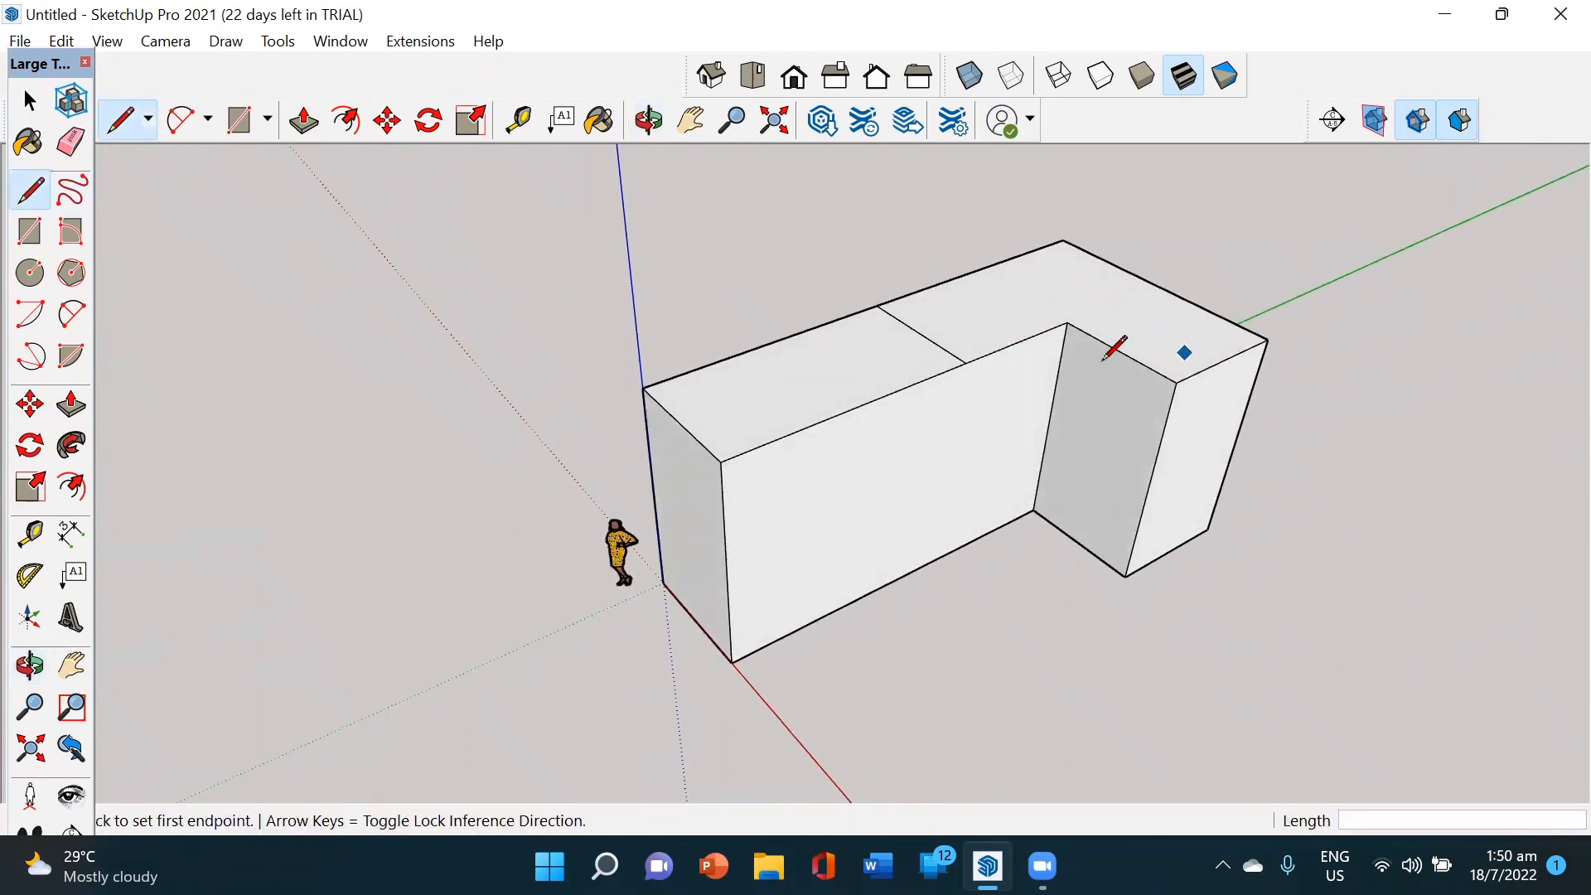
click(71, 406)
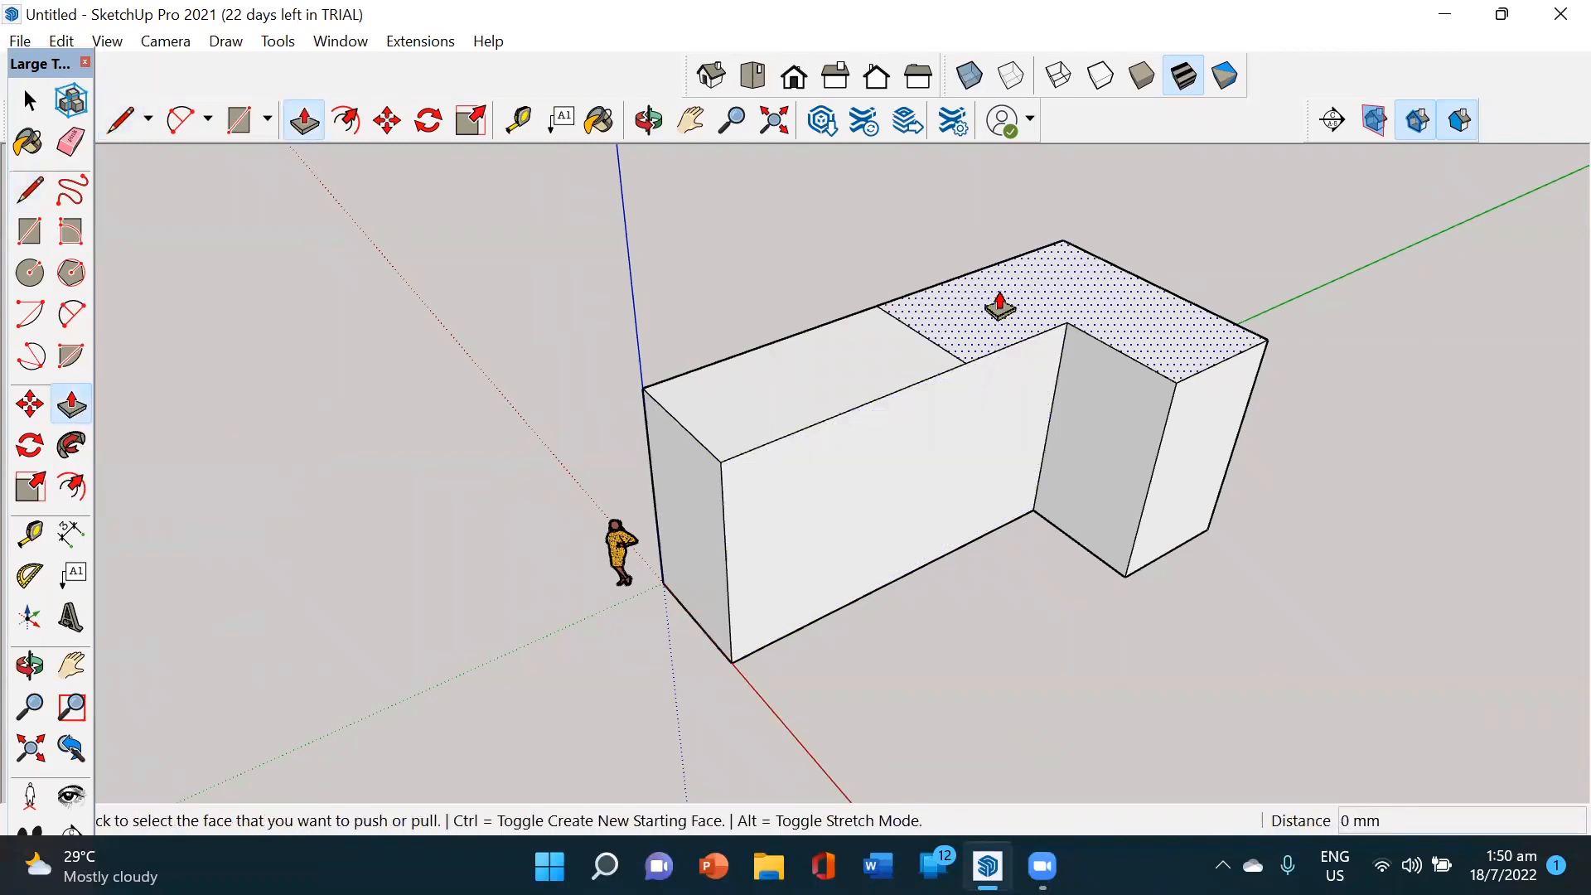
click(1002, 312)
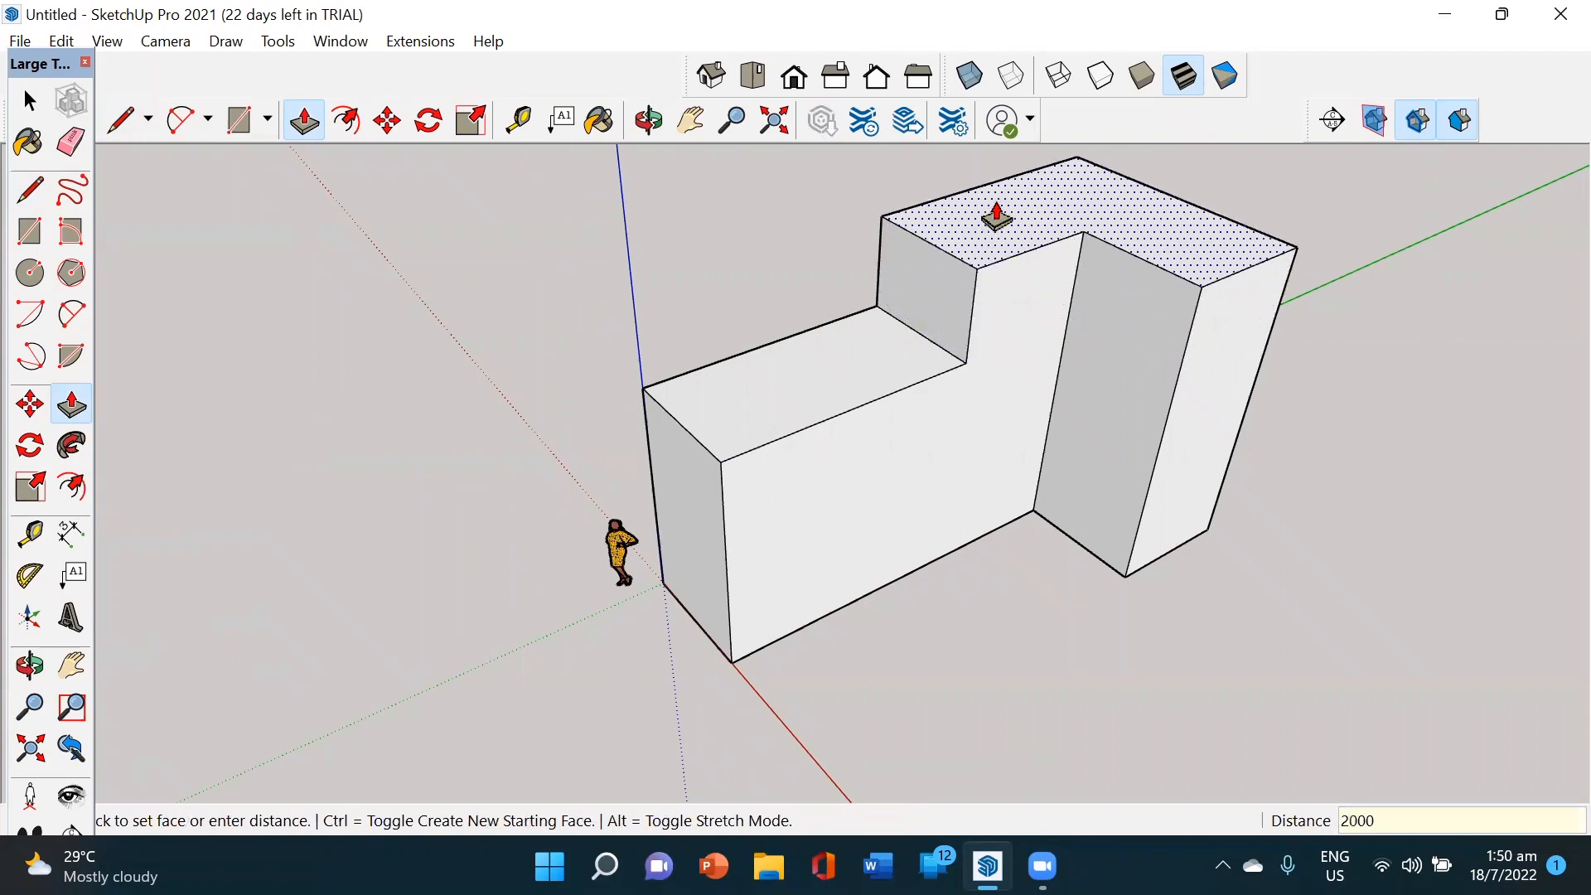
key(Return)
Step: Draw a triangular gable on the raised block's end edge, with a vertical line about 1190 mm high at the midpoint and sloping edges to both corners
scroll(995, 490, down, 2)
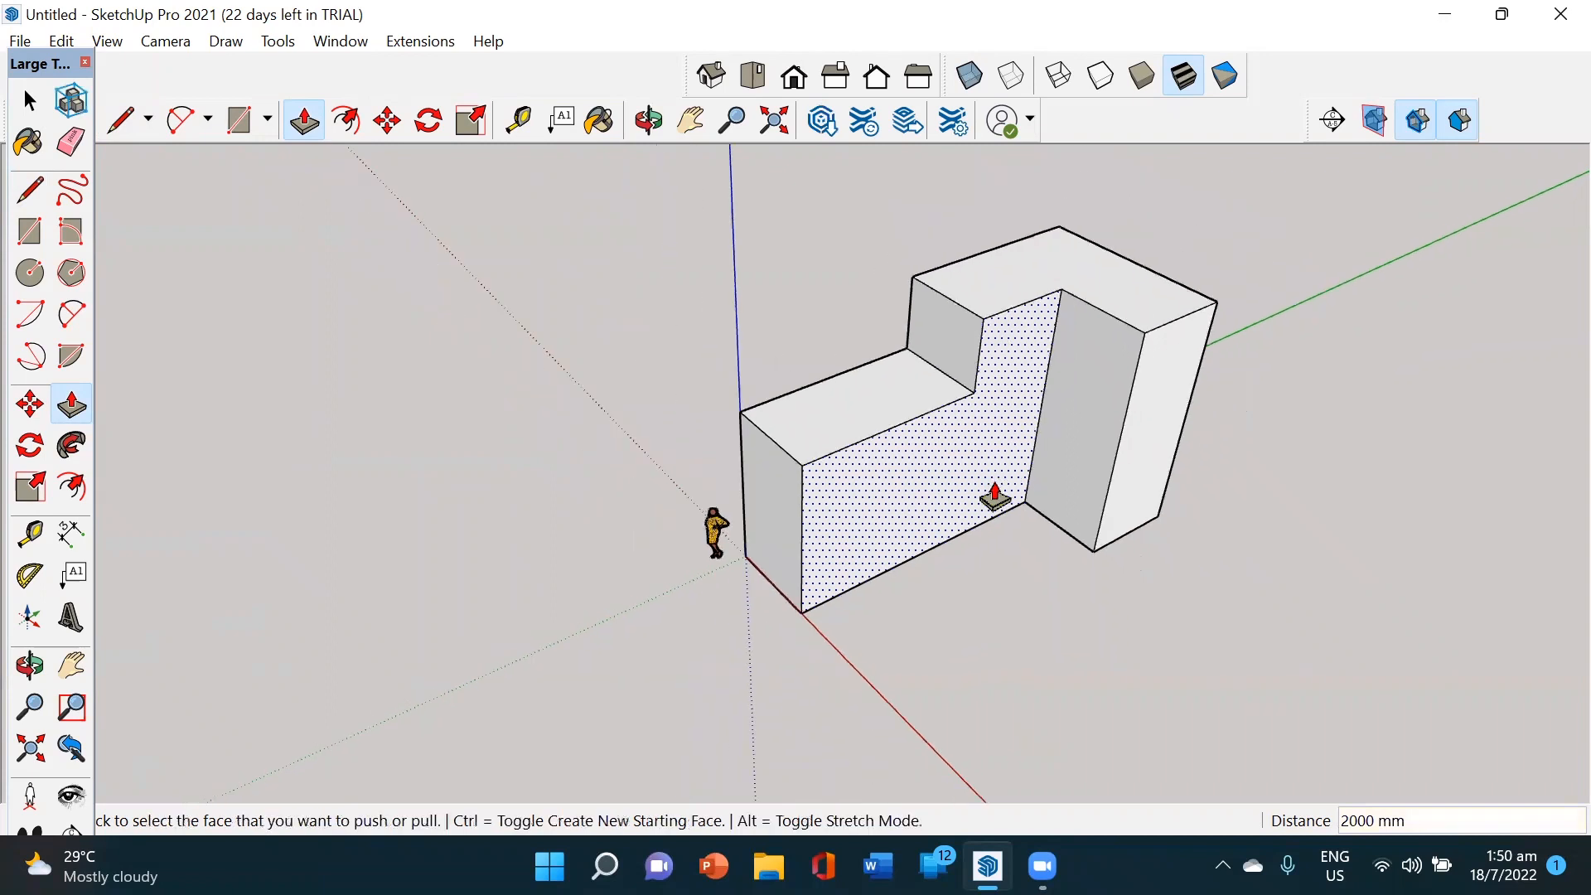
middle_drag(1026, 539, 1022, 499)
click(693, 122)
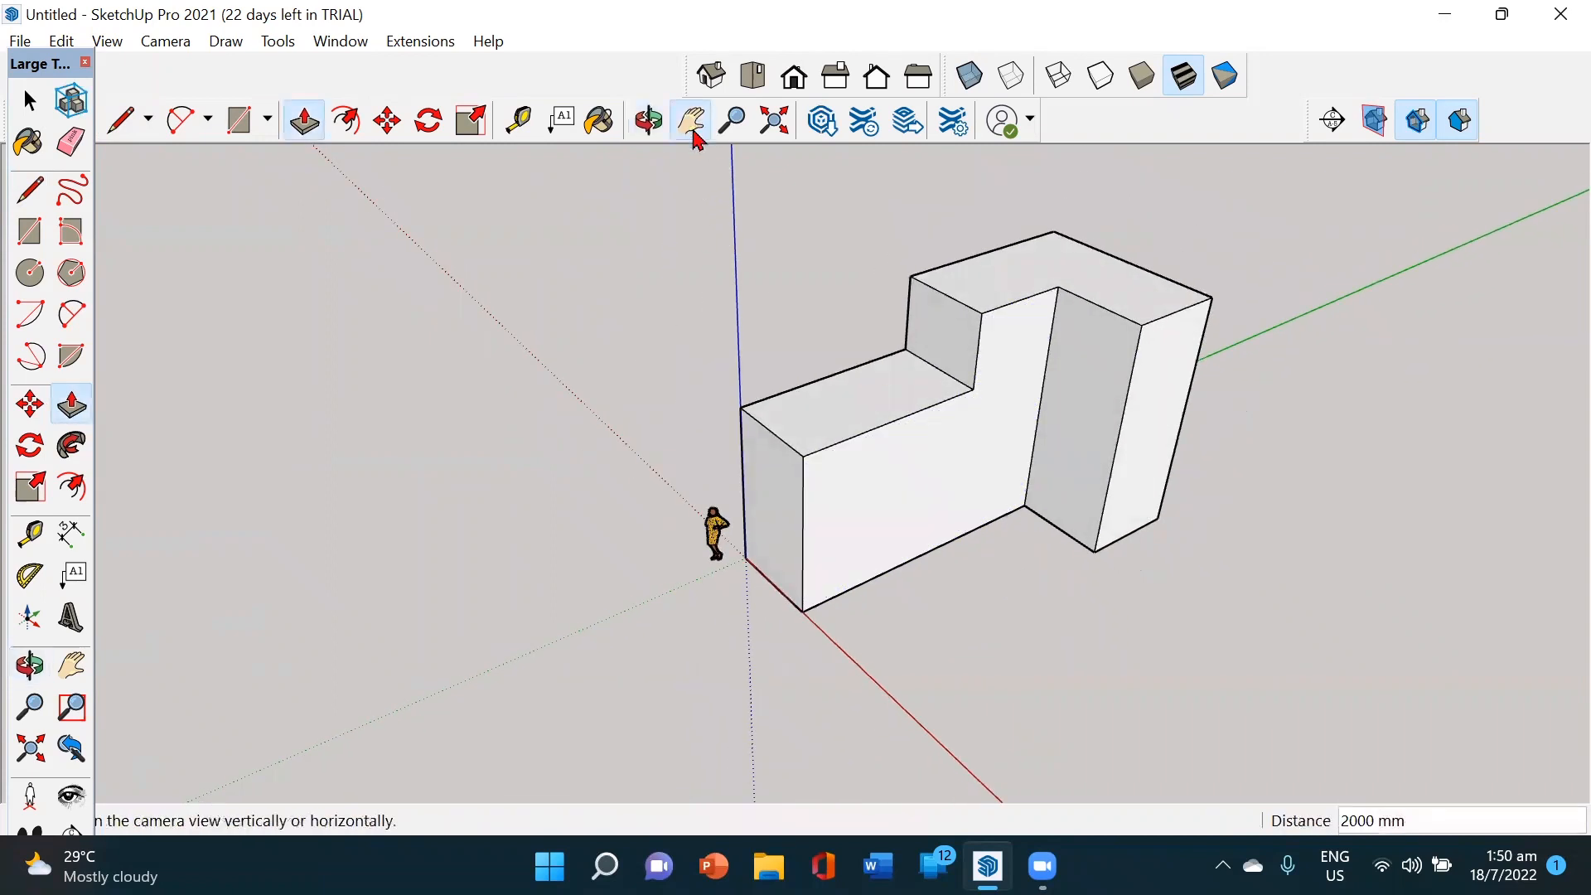
drag(654, 256, 543, 354)
middle_drag(756, 525, 779, 427)
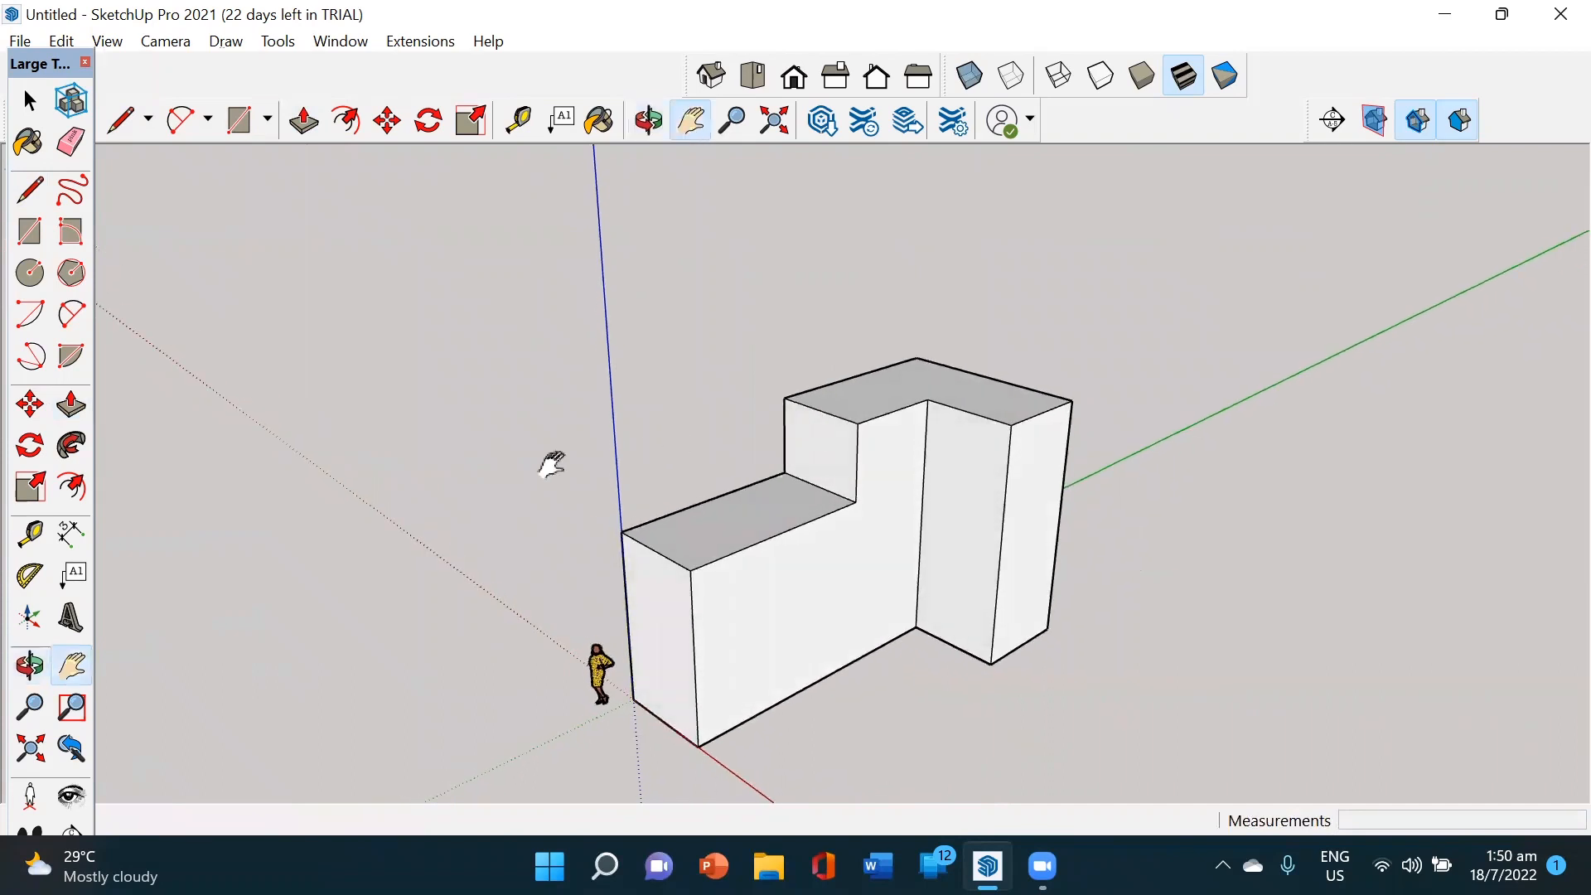
click(32, 199)
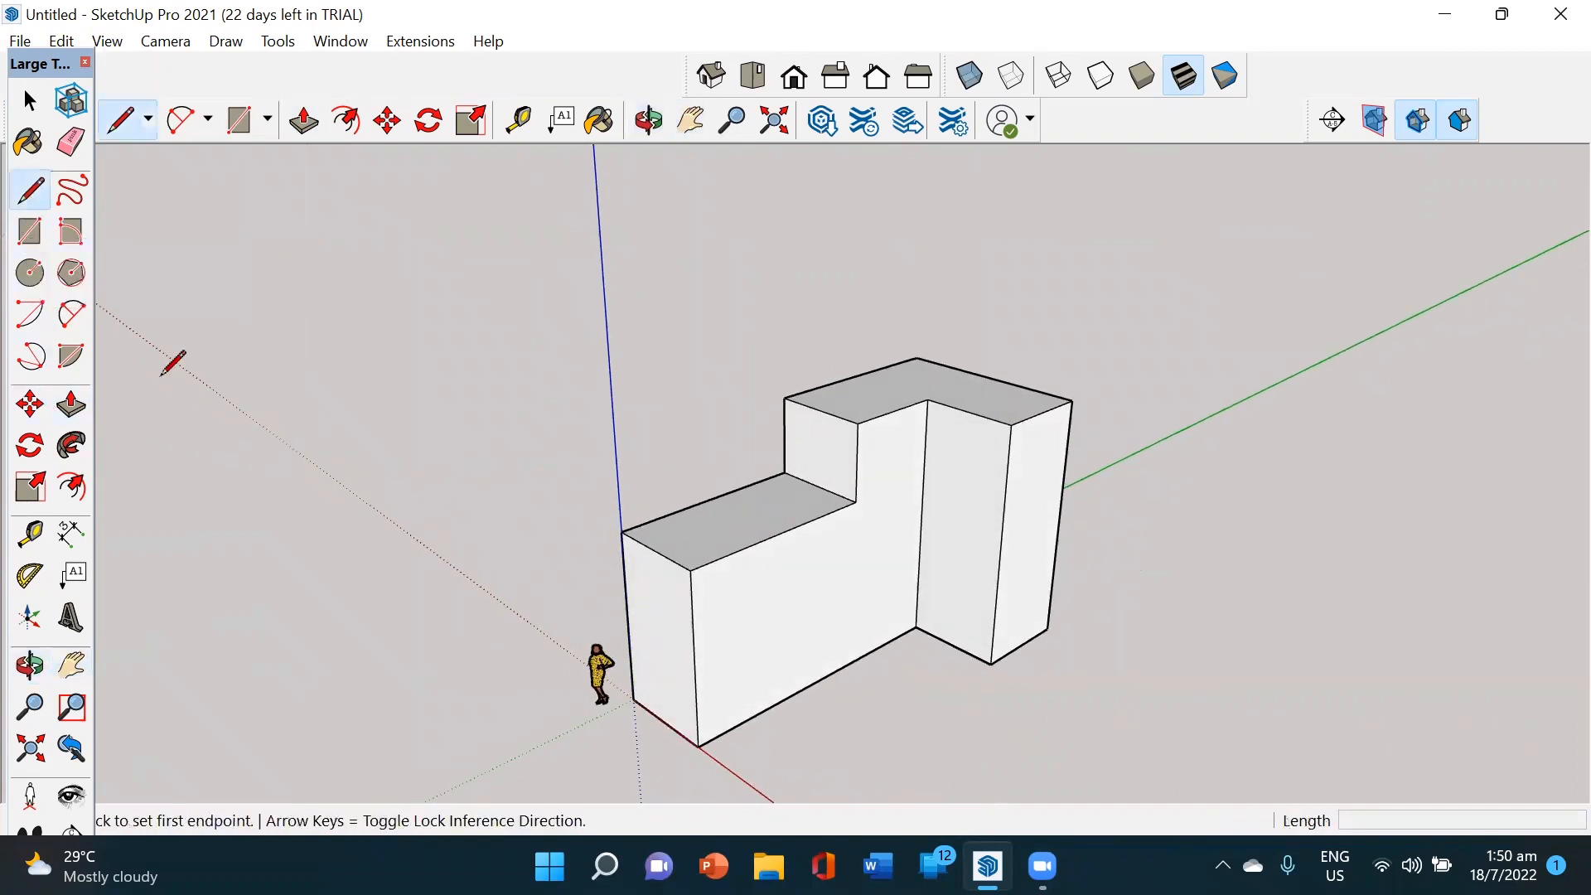
click(820, 410)
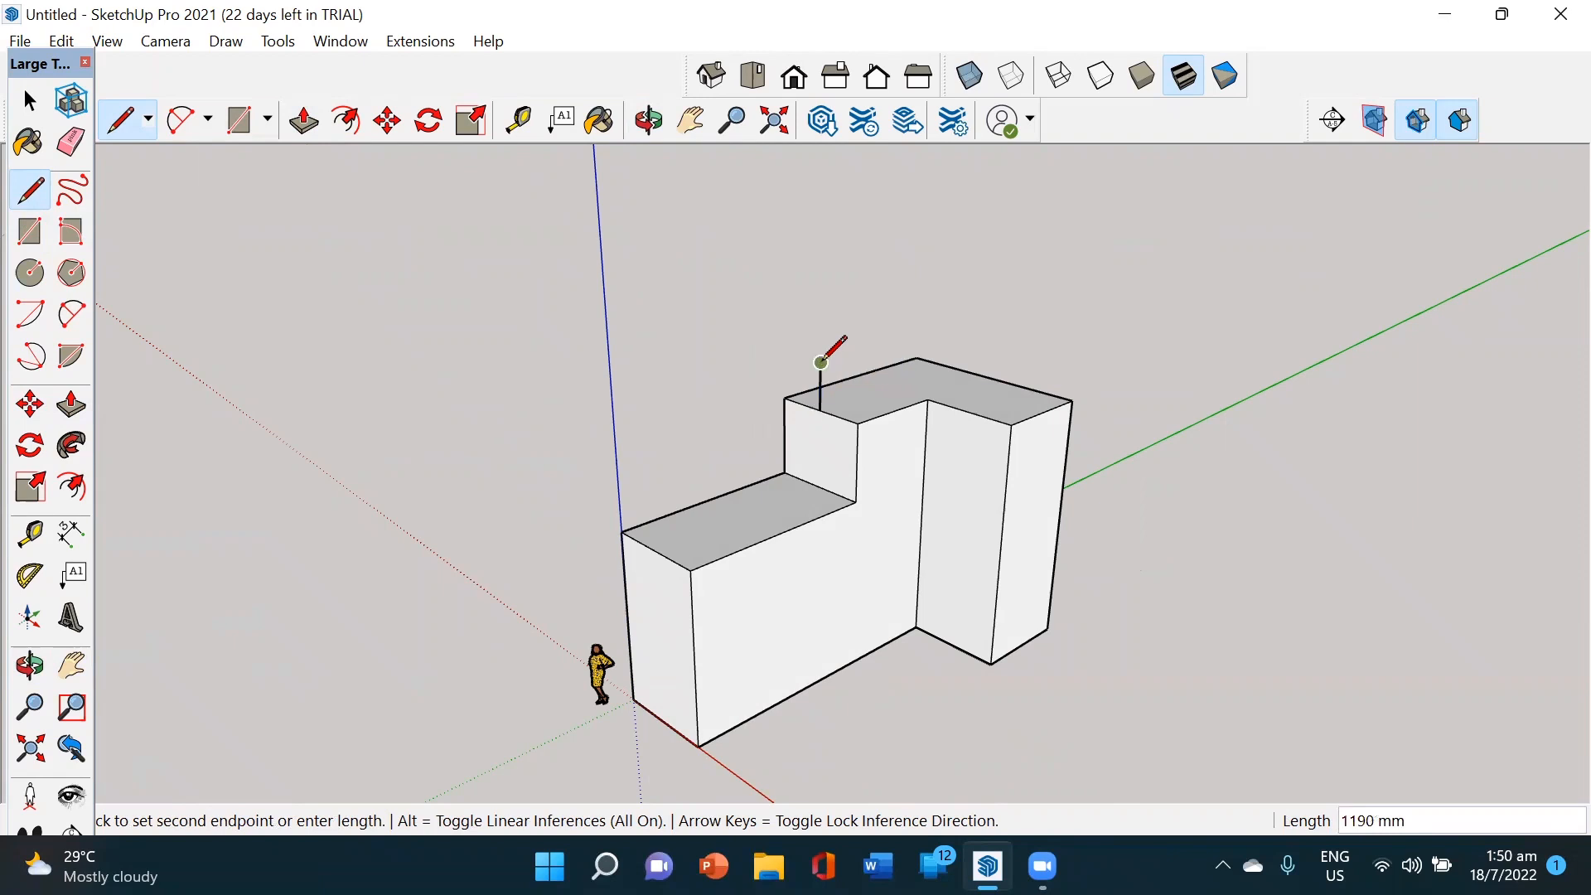
click(820, 363)
click(784, 397)
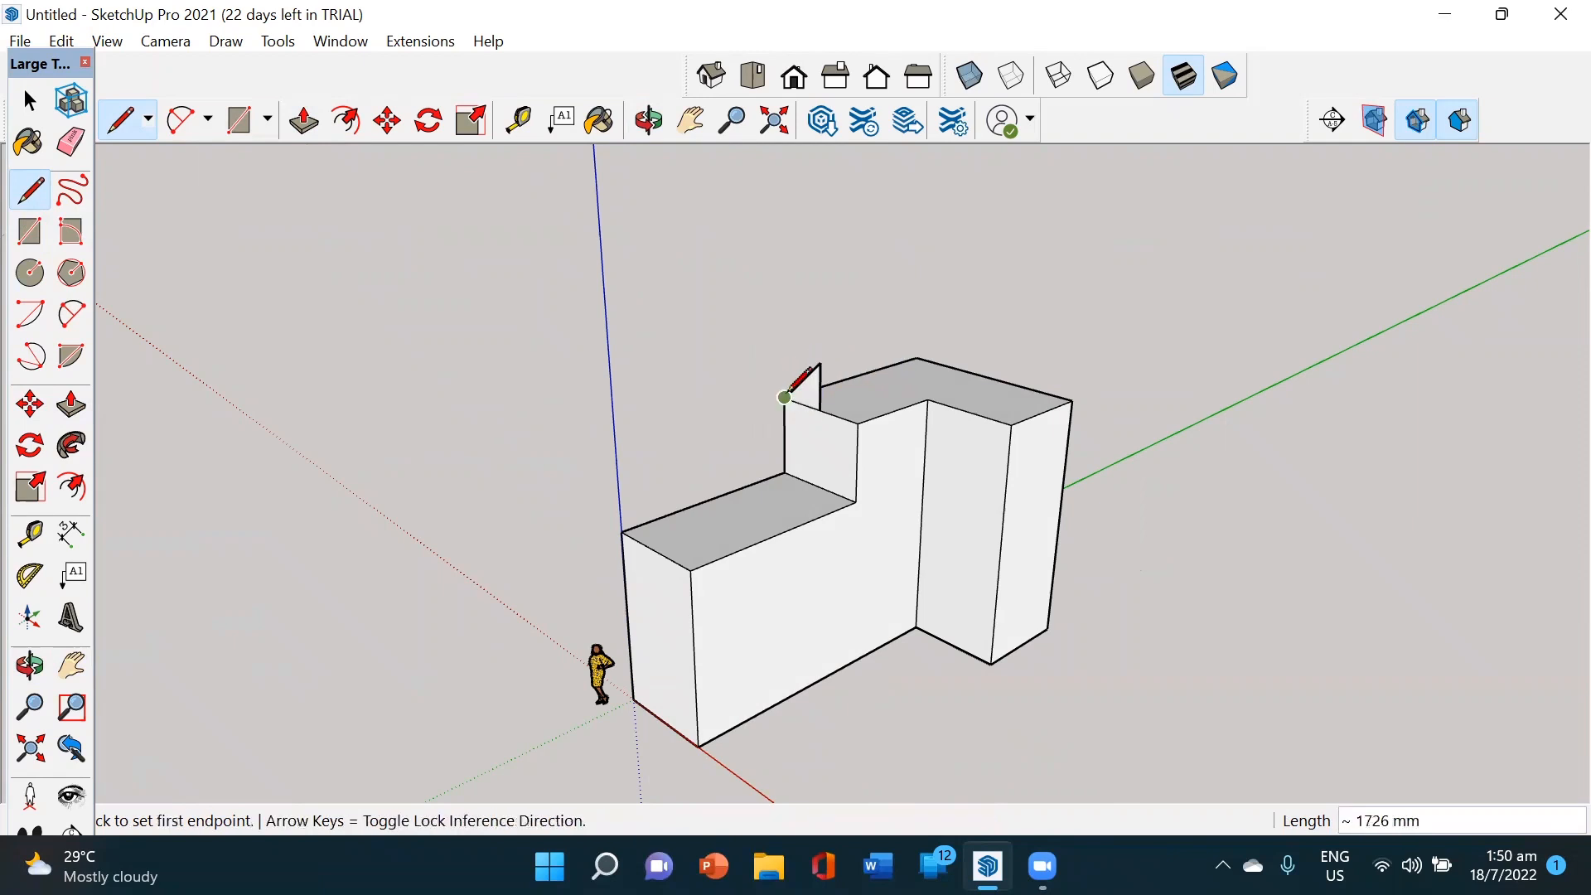
click(821, 362)
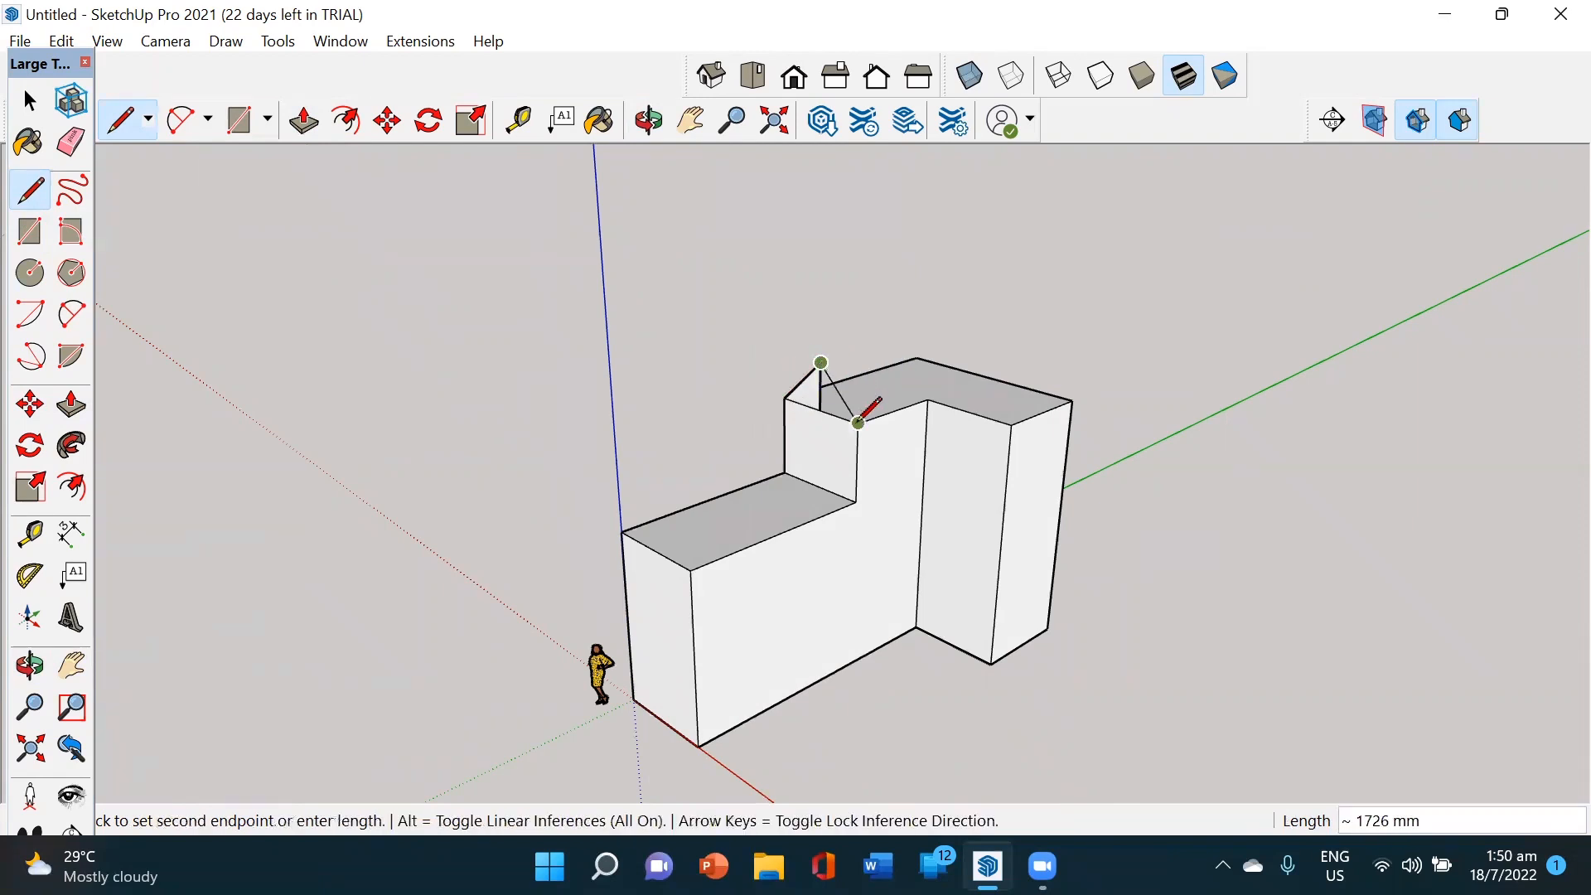
click(858, 421)
Step: Erase the vertical centre line inside the gable triangle
click(70, 143)
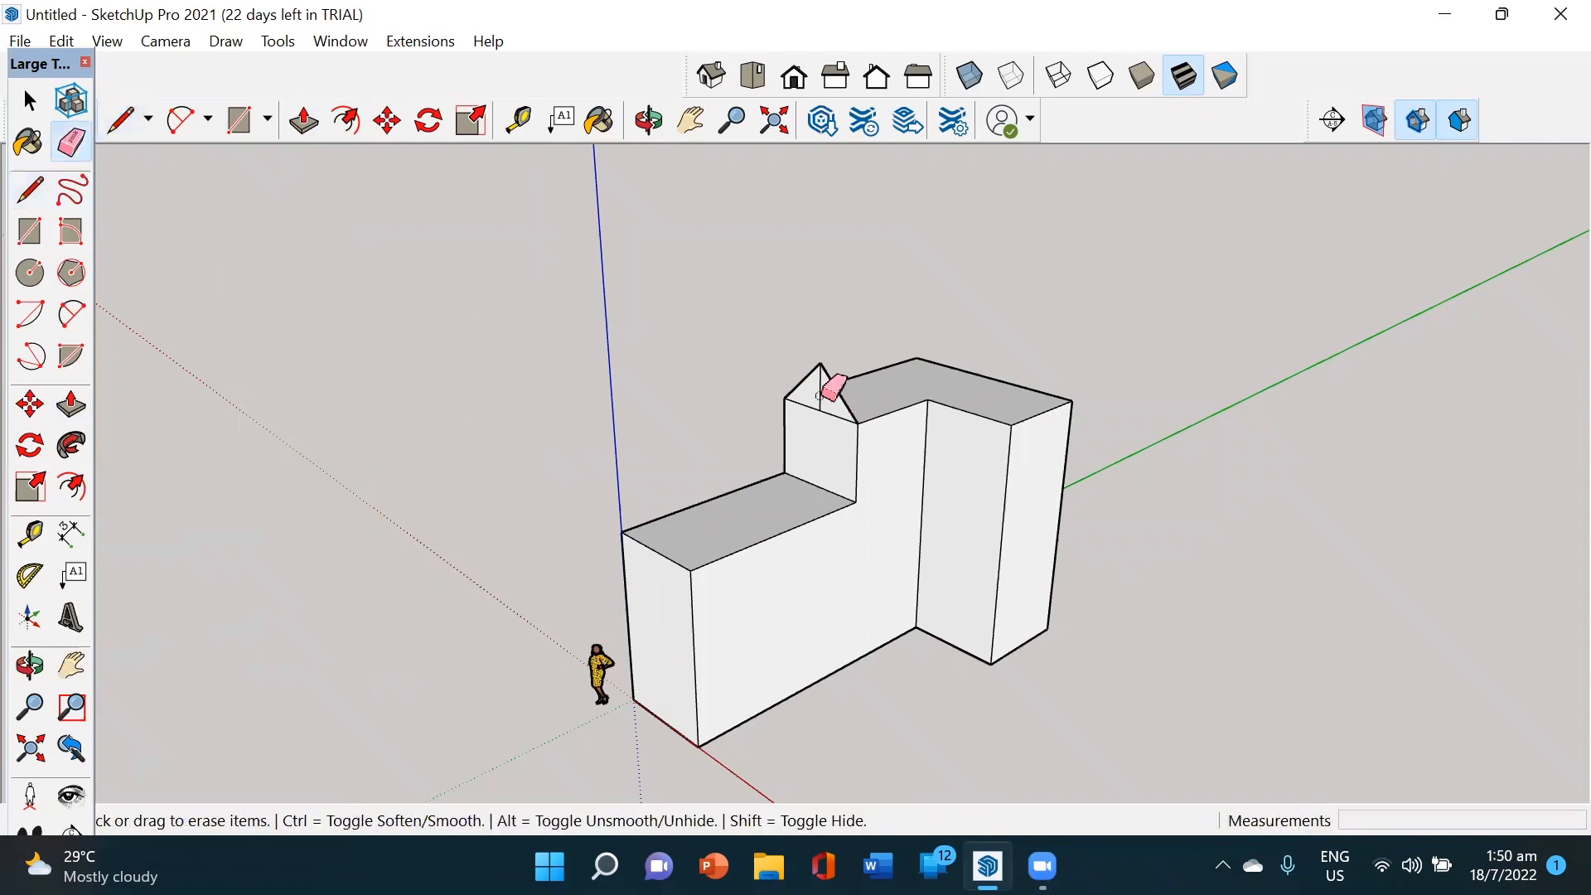
mouse_move(917, 533)
middle_down()
mouse_move(835, 557)
mouse_move(847, 501)
middle_up()
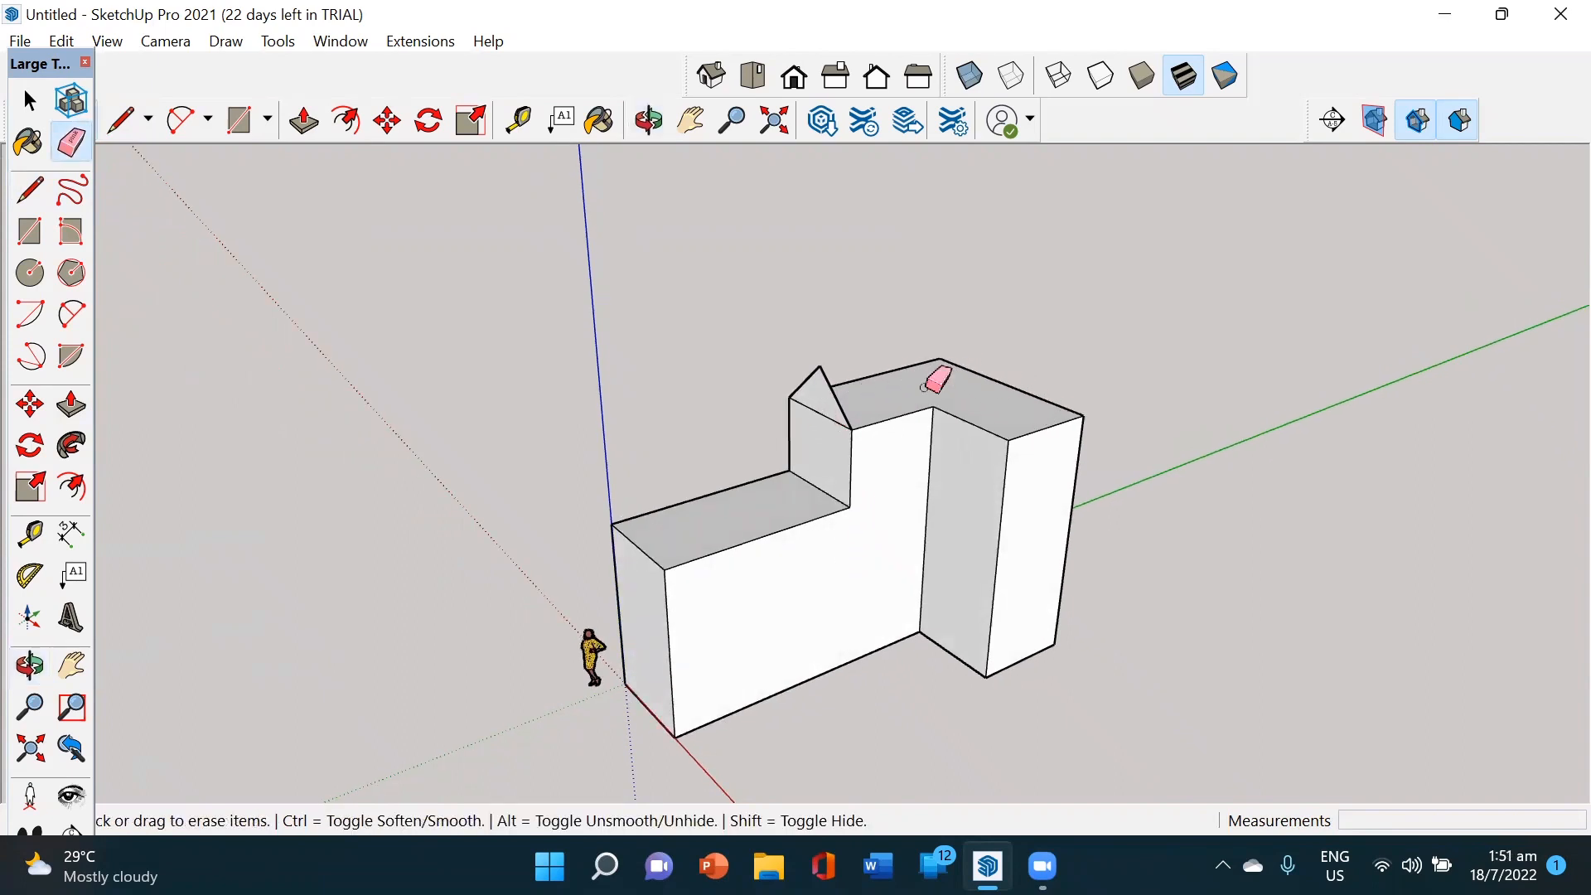
mouse_move(1027, 435)
middle_down()
mouse_move(953, 486)
mouse_move(1008, 494)
mouse_move(902, 415)
middle_up()
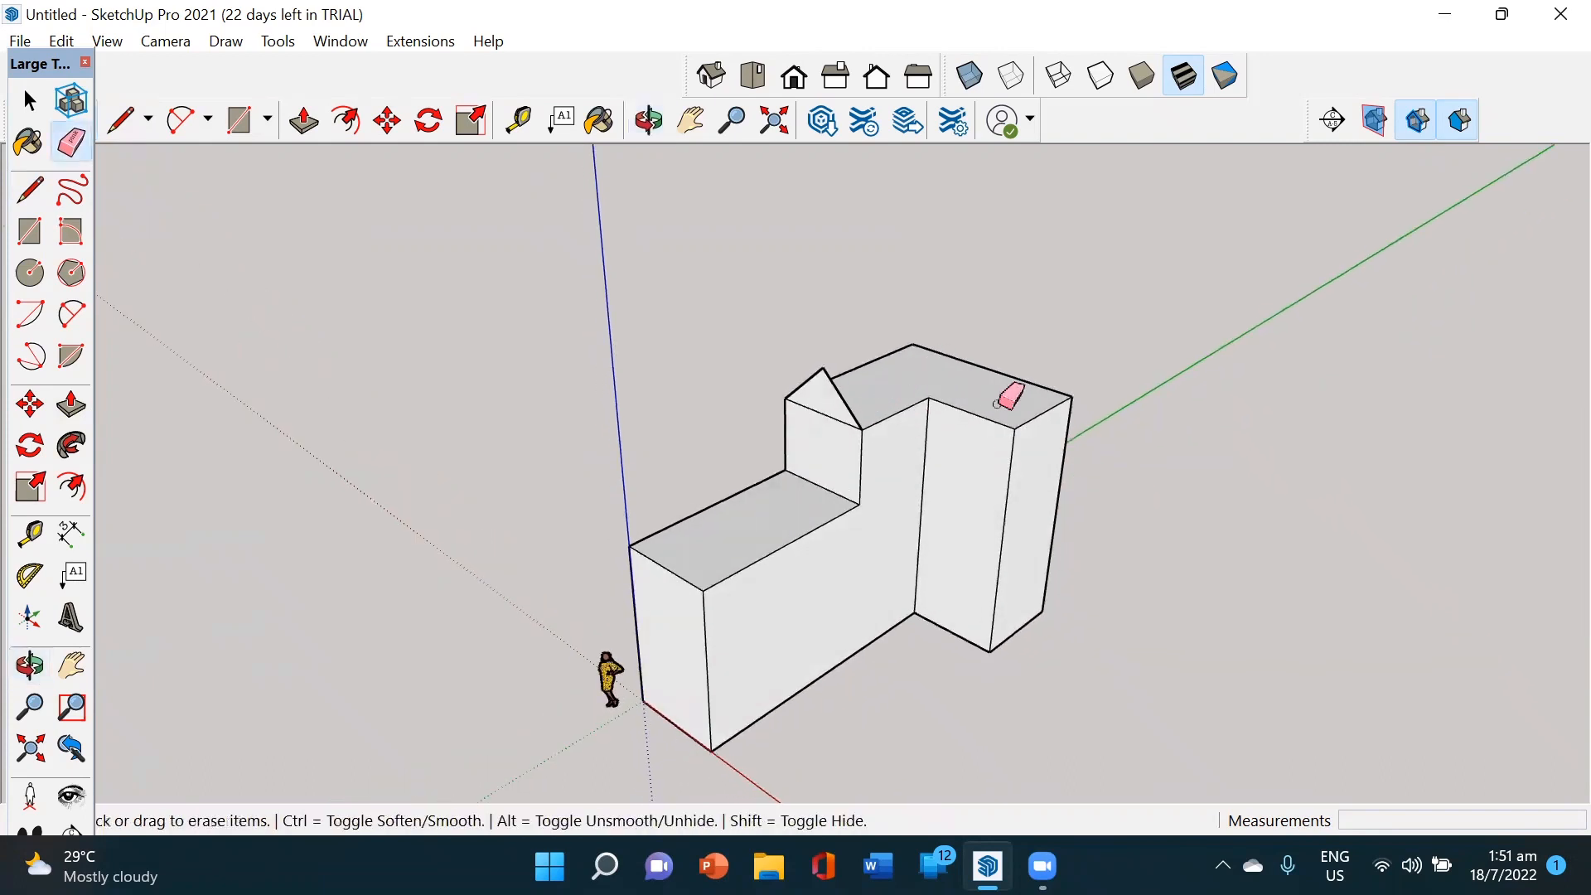
click(30, 101)
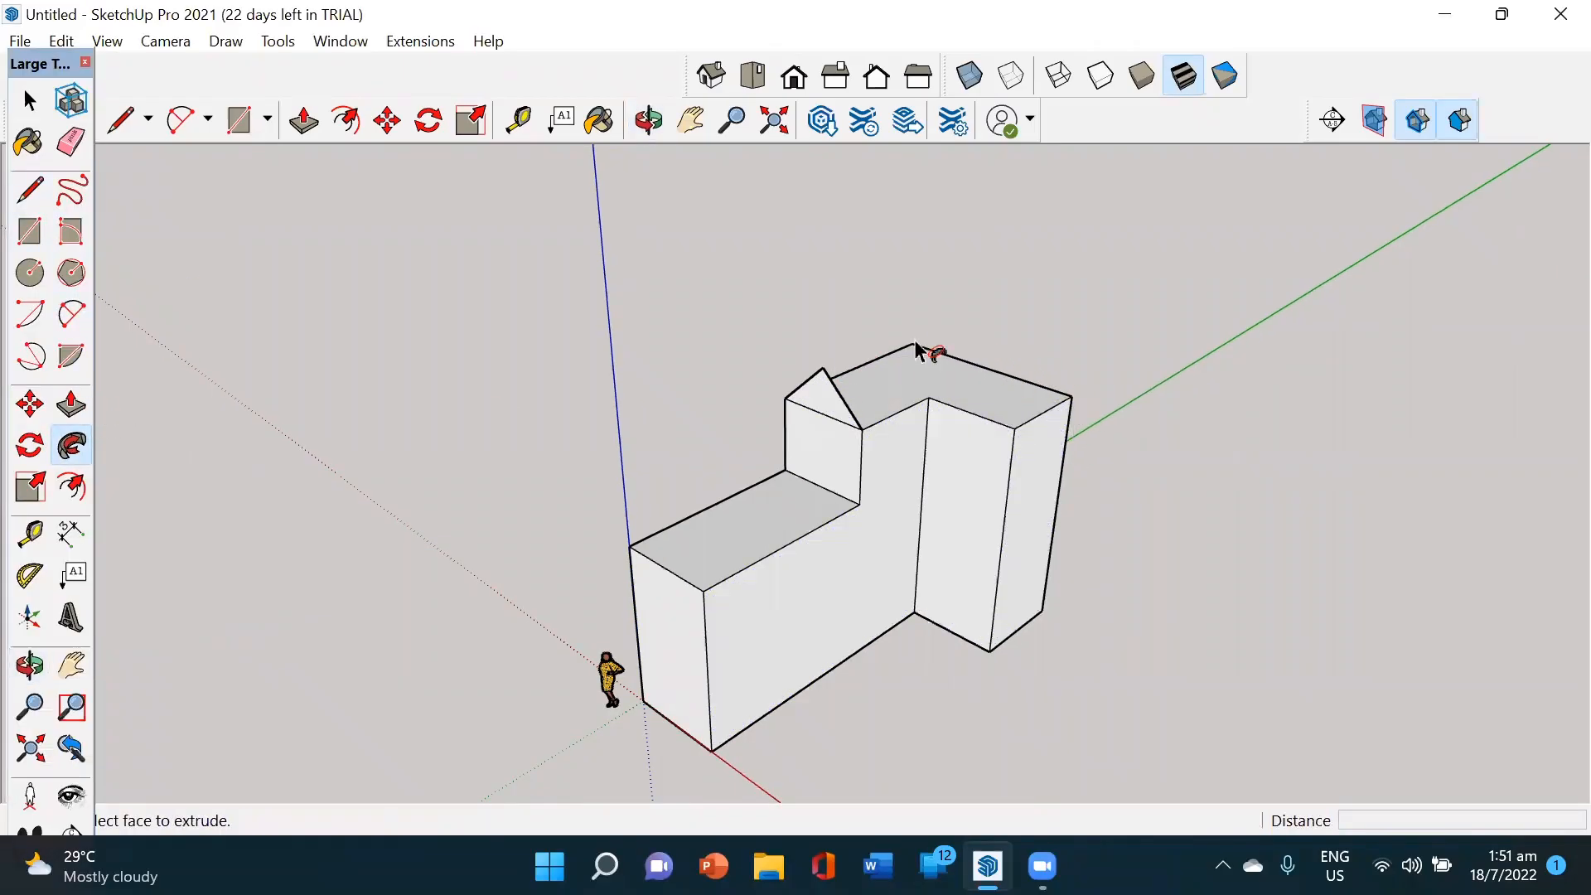
click(30, 189)
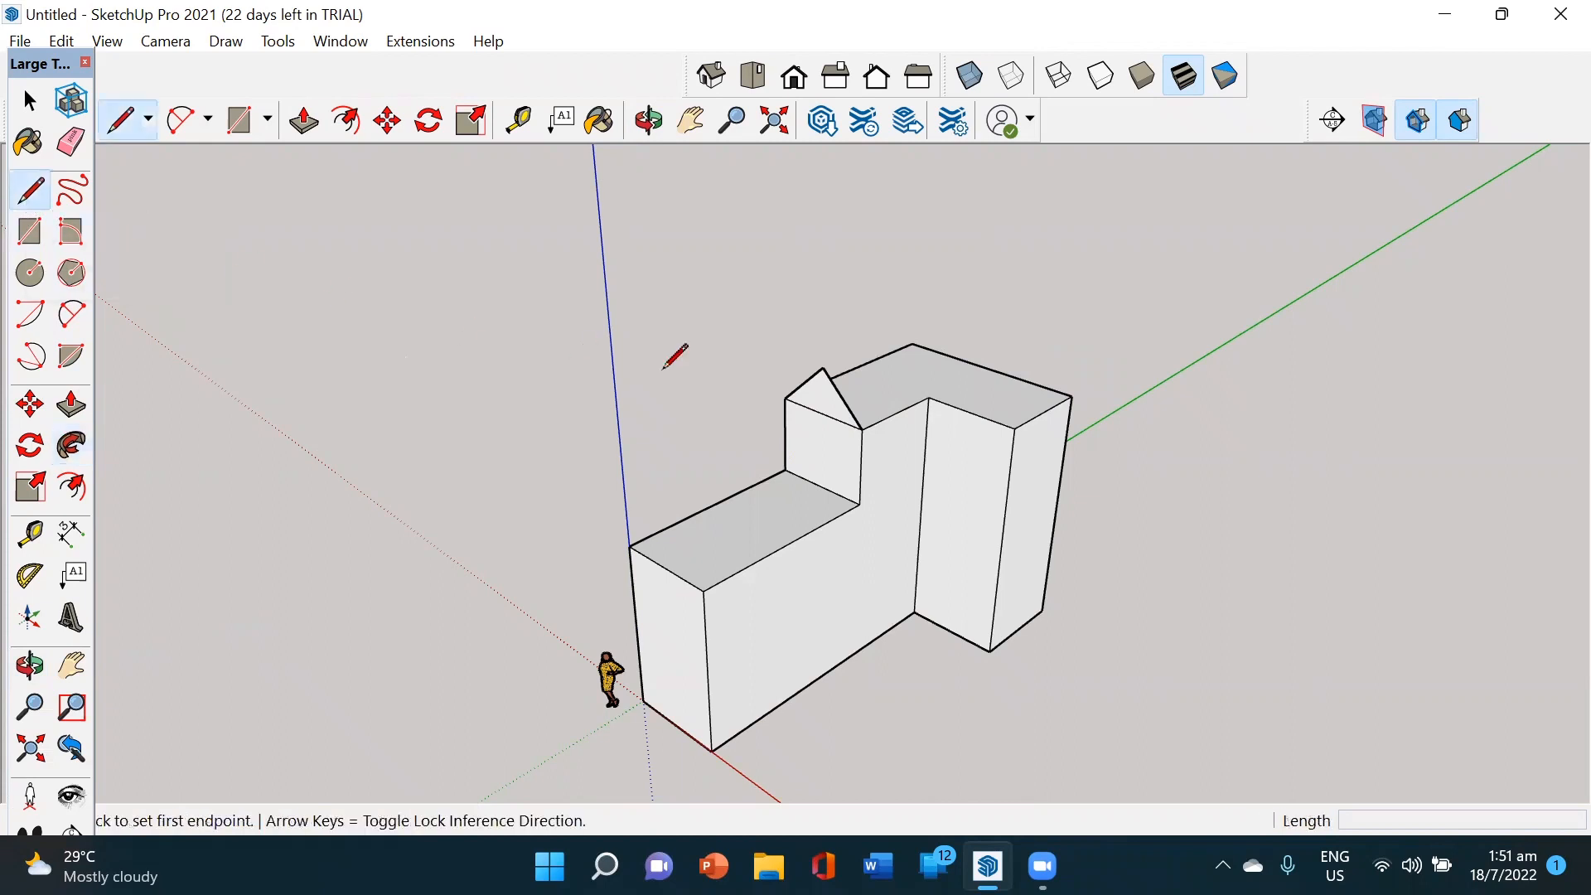
Step: Draw an L-shaped centre path on the raised block's top face, from the gable's base midpoint to the middle of the far end edge
click(822, 412)
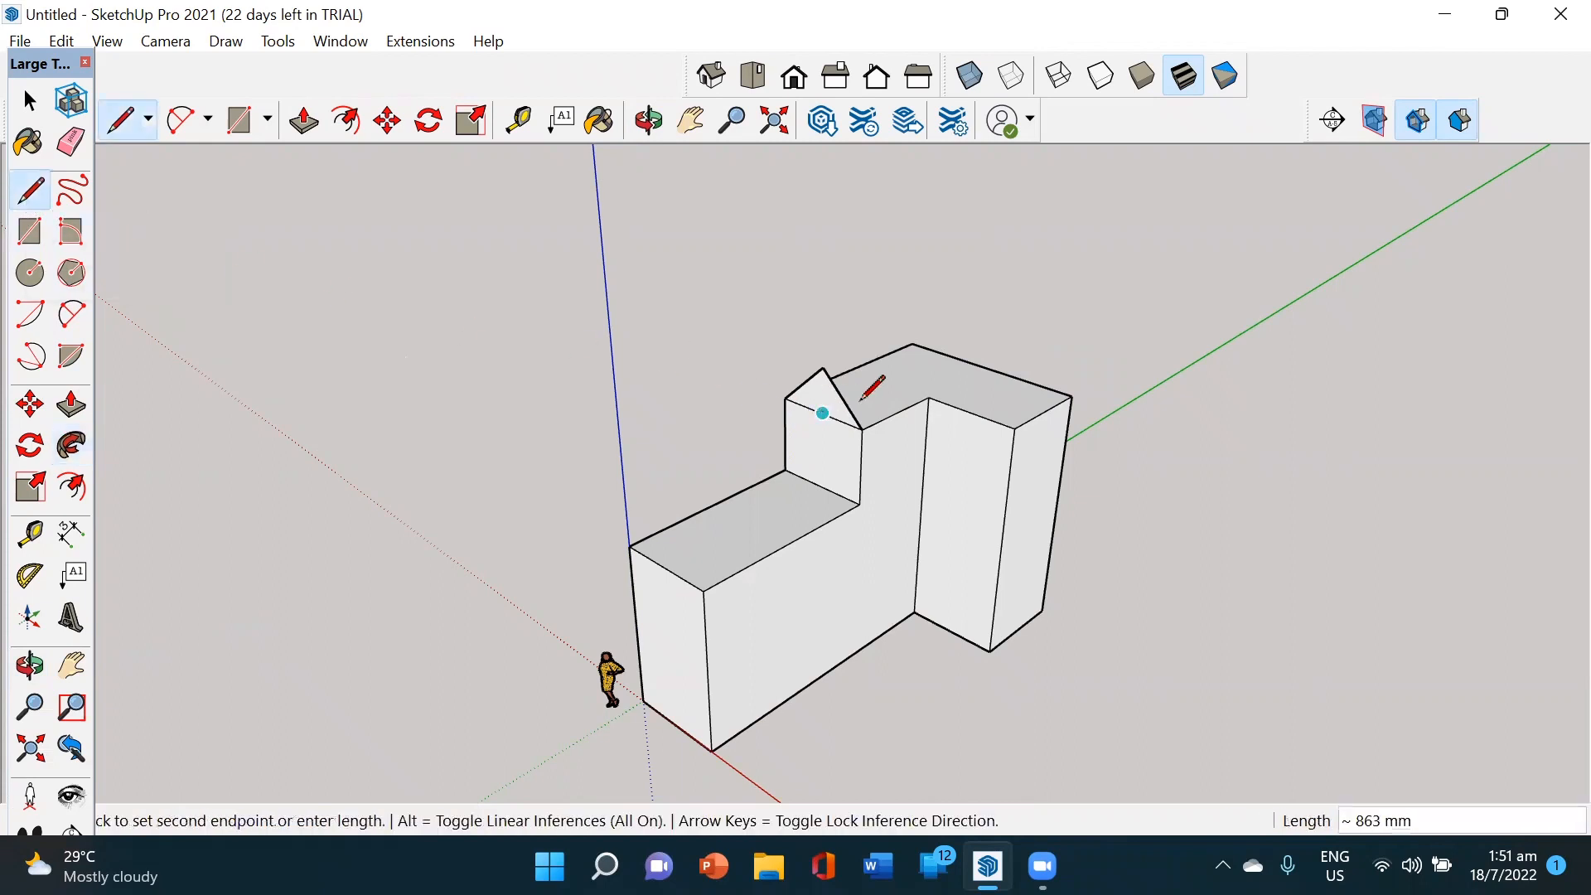
click(919, 367)
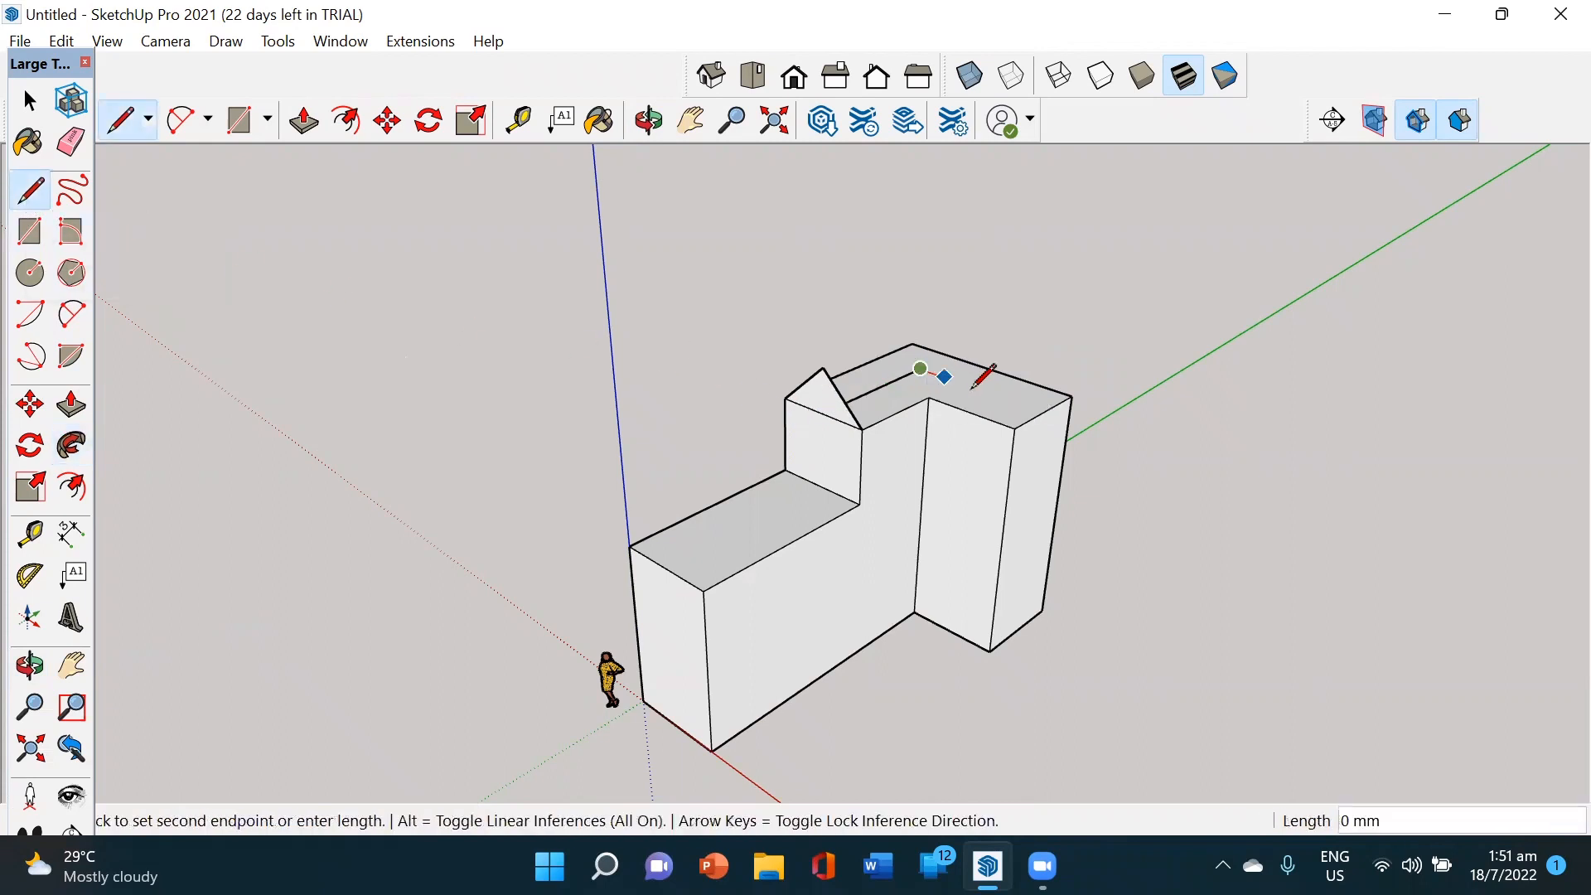
click(1046, 411)
middle_drag(1069, 500, 915, 458)
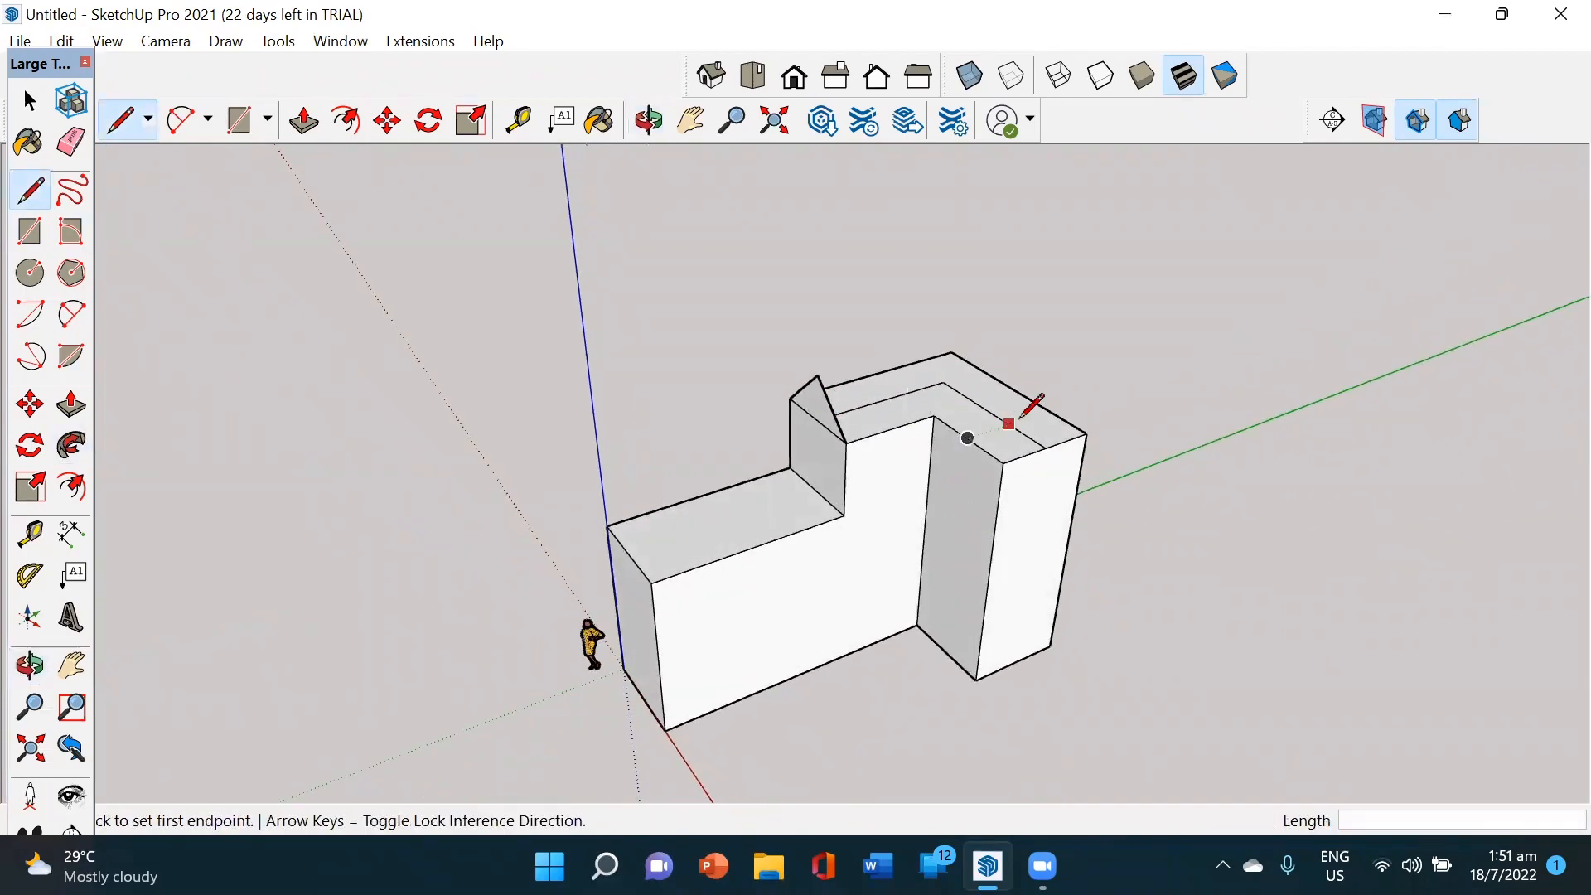
Step: Select the L-shaped centre path and sweep the gable triangle along it with Follow Me to form the raised block's roof
click(30, 101)
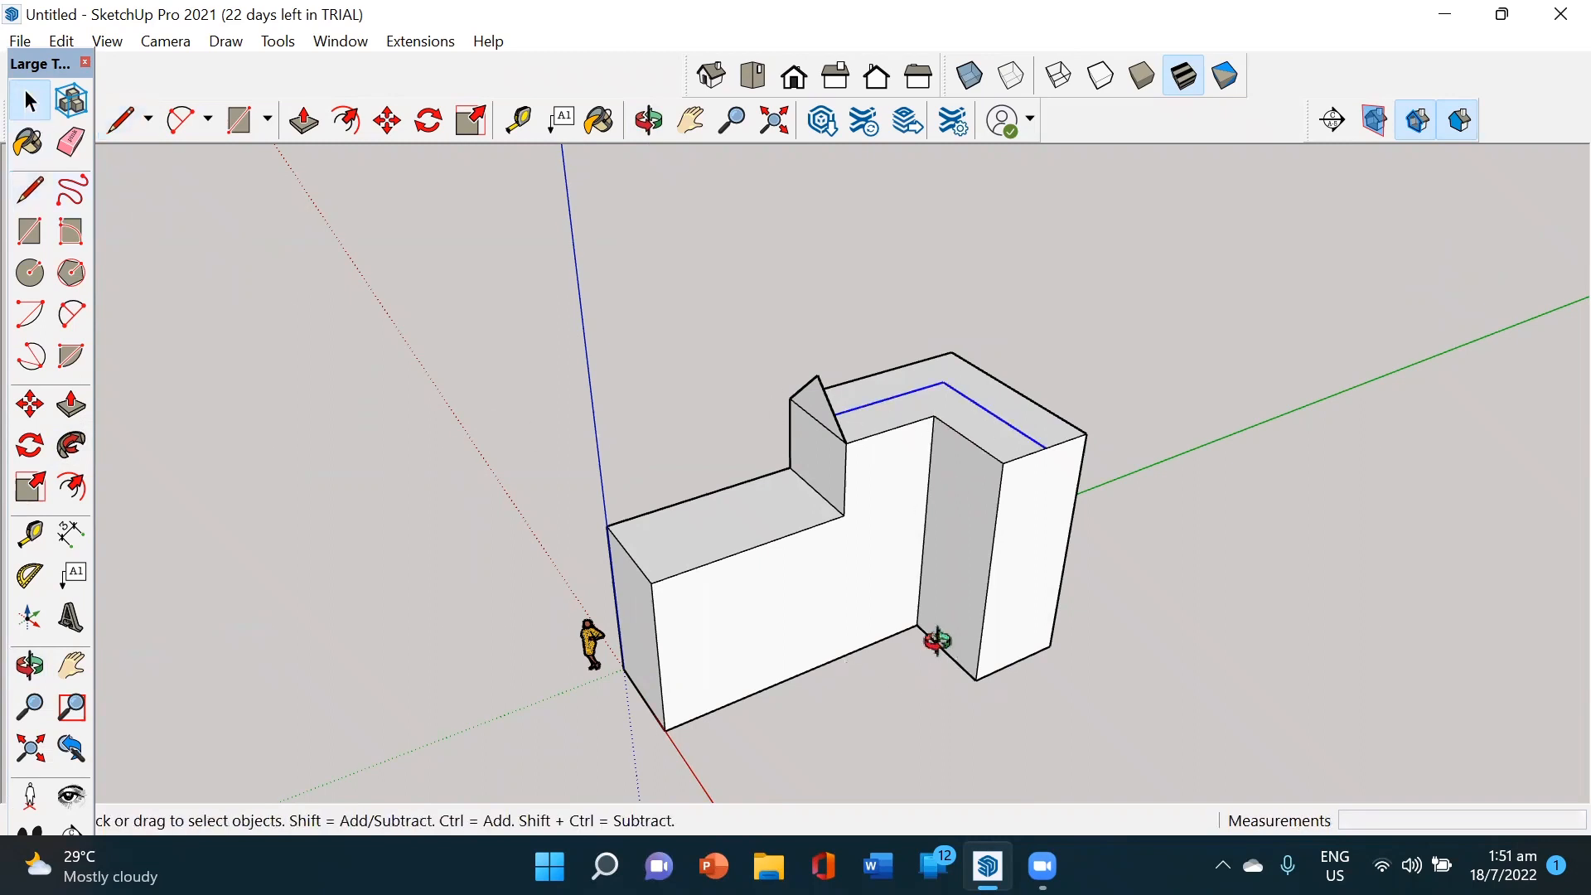
middle_drag(936, 640, 1098, 634)
middle_drag(999, 615, 953, 618)
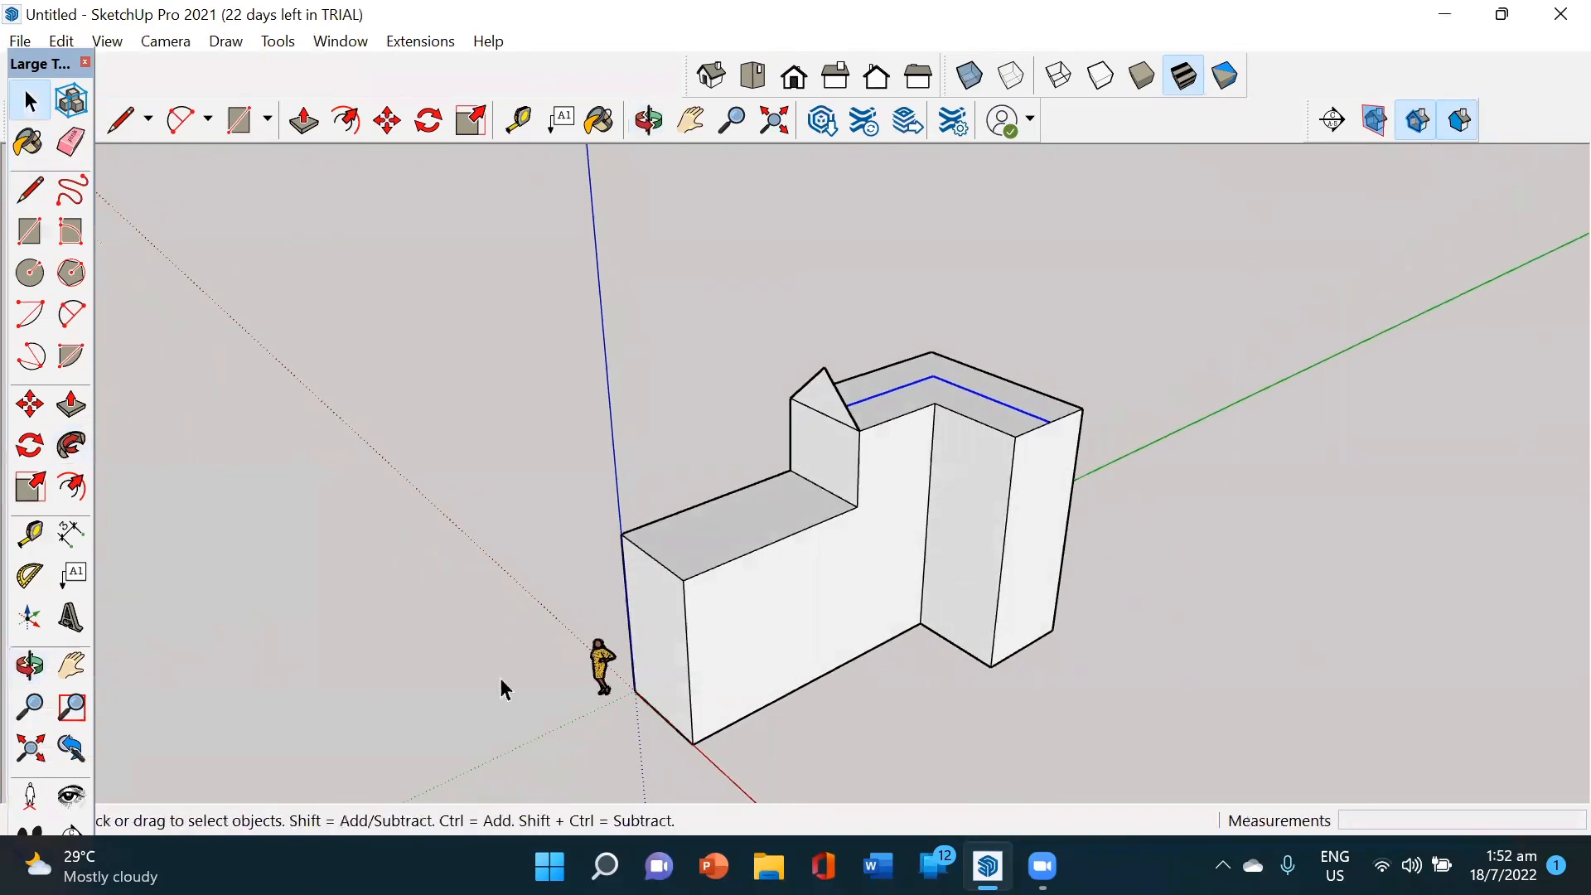
click(70, 447)
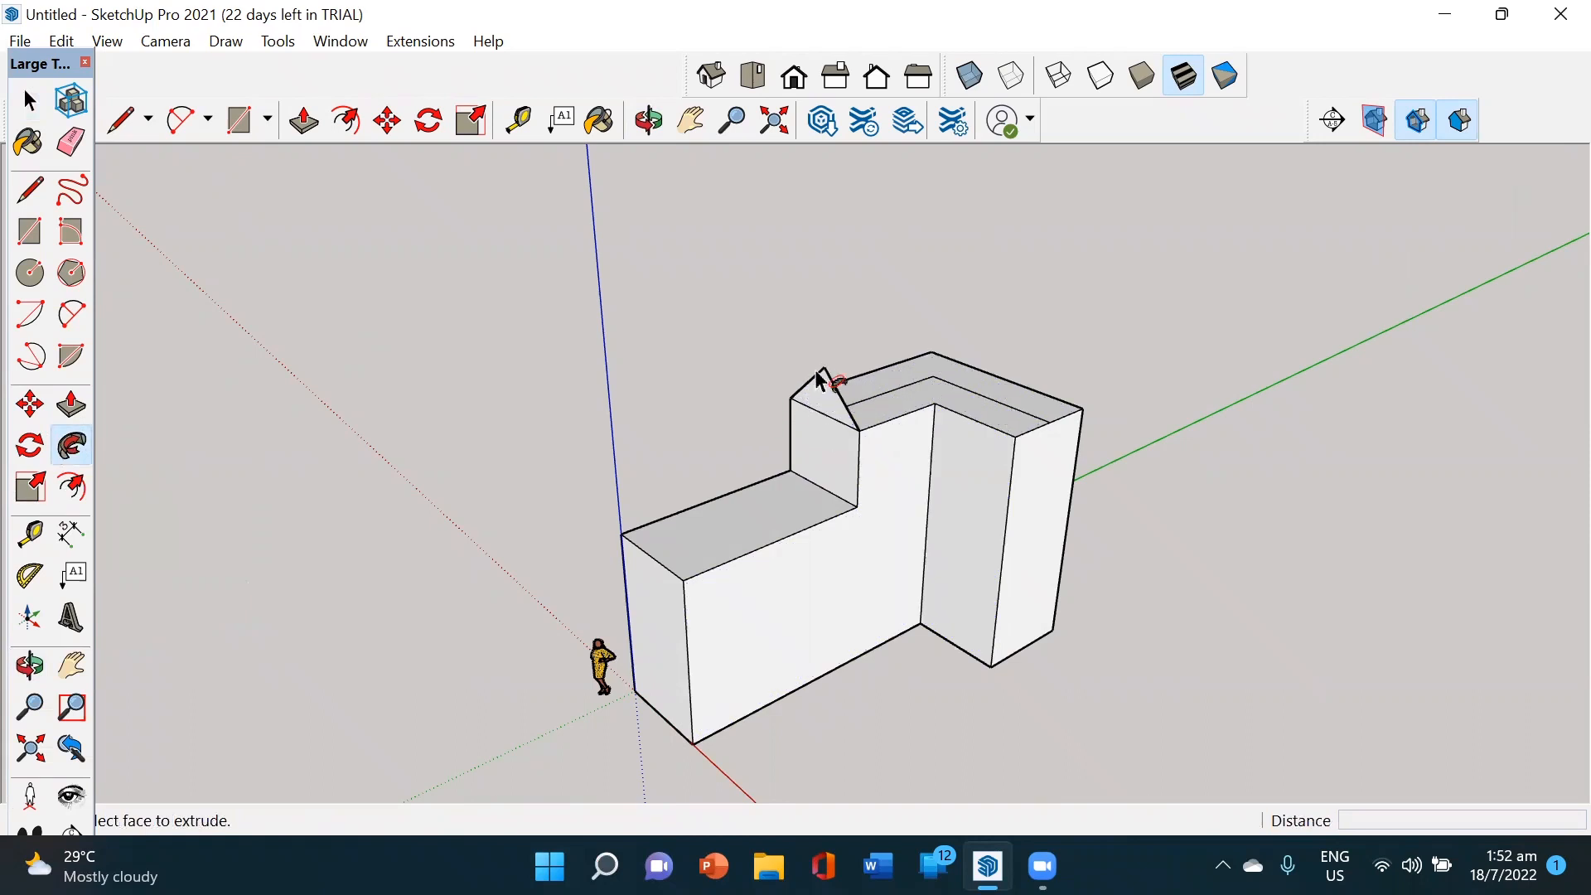
click(838, 409)
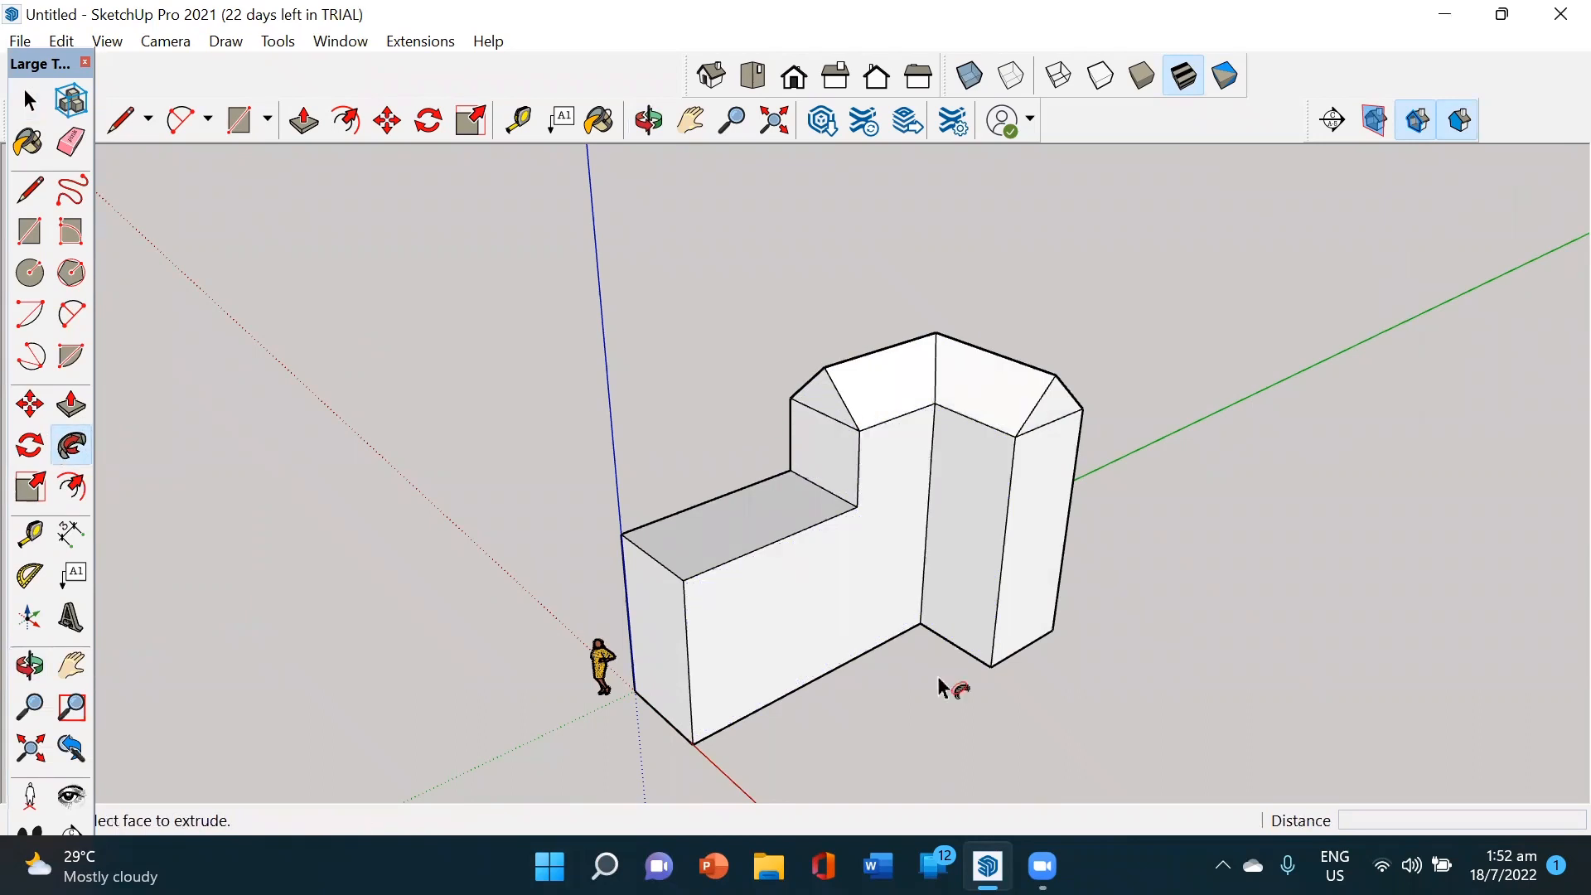
Step: Draw a gable on the lower block's end edge with sloping sides about 1595 mm long, and erase its vertical centre line
middle_drag(1086, 653, 1031, 695)
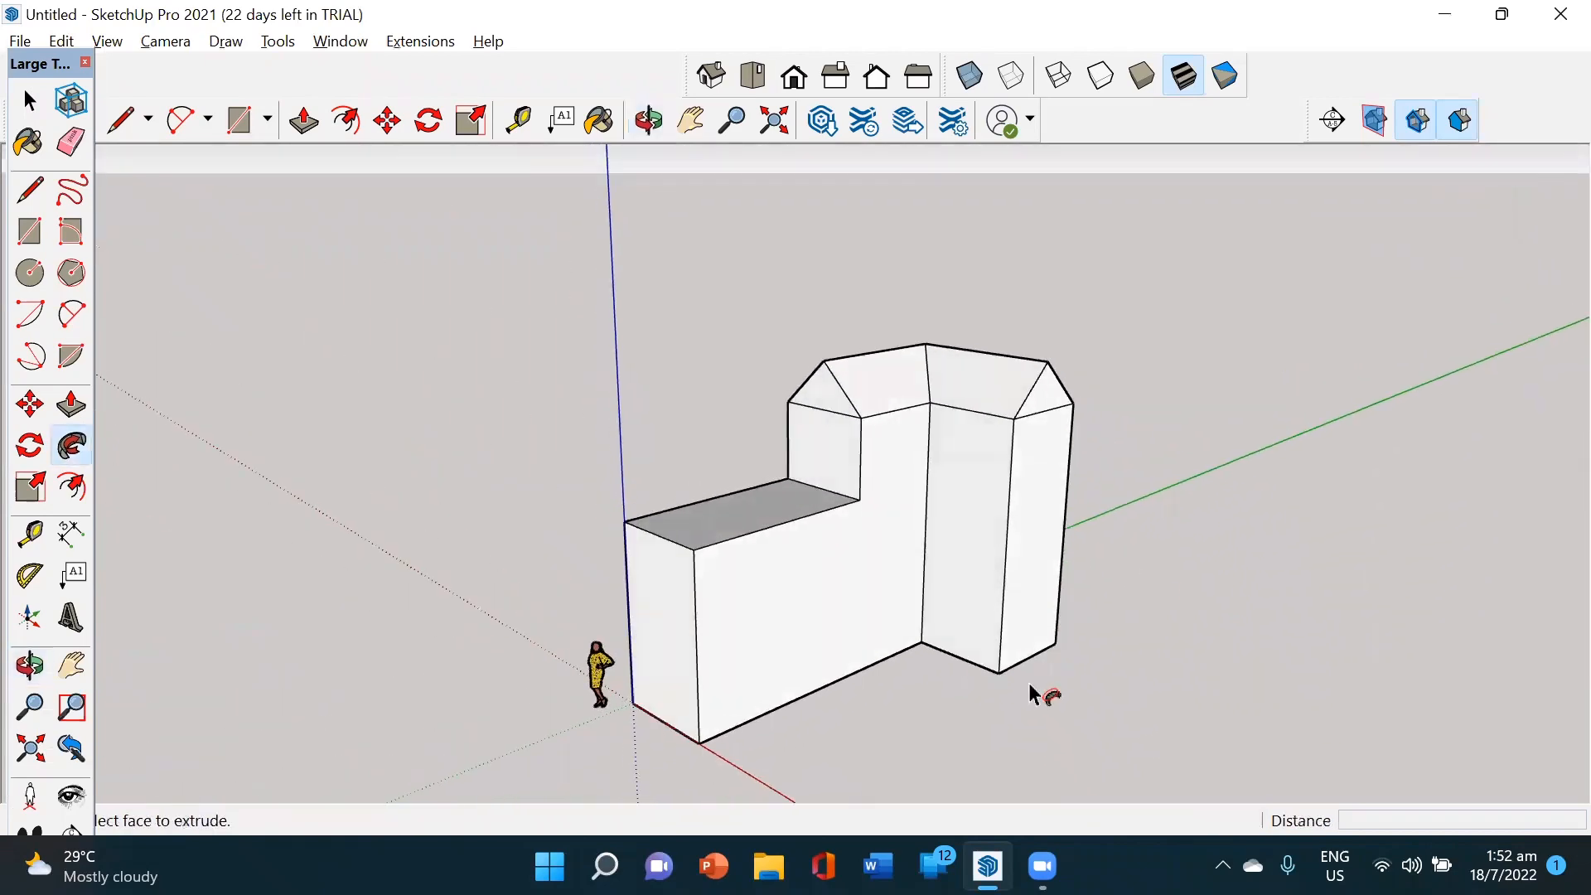
click(30, 190)
click(658, 534)
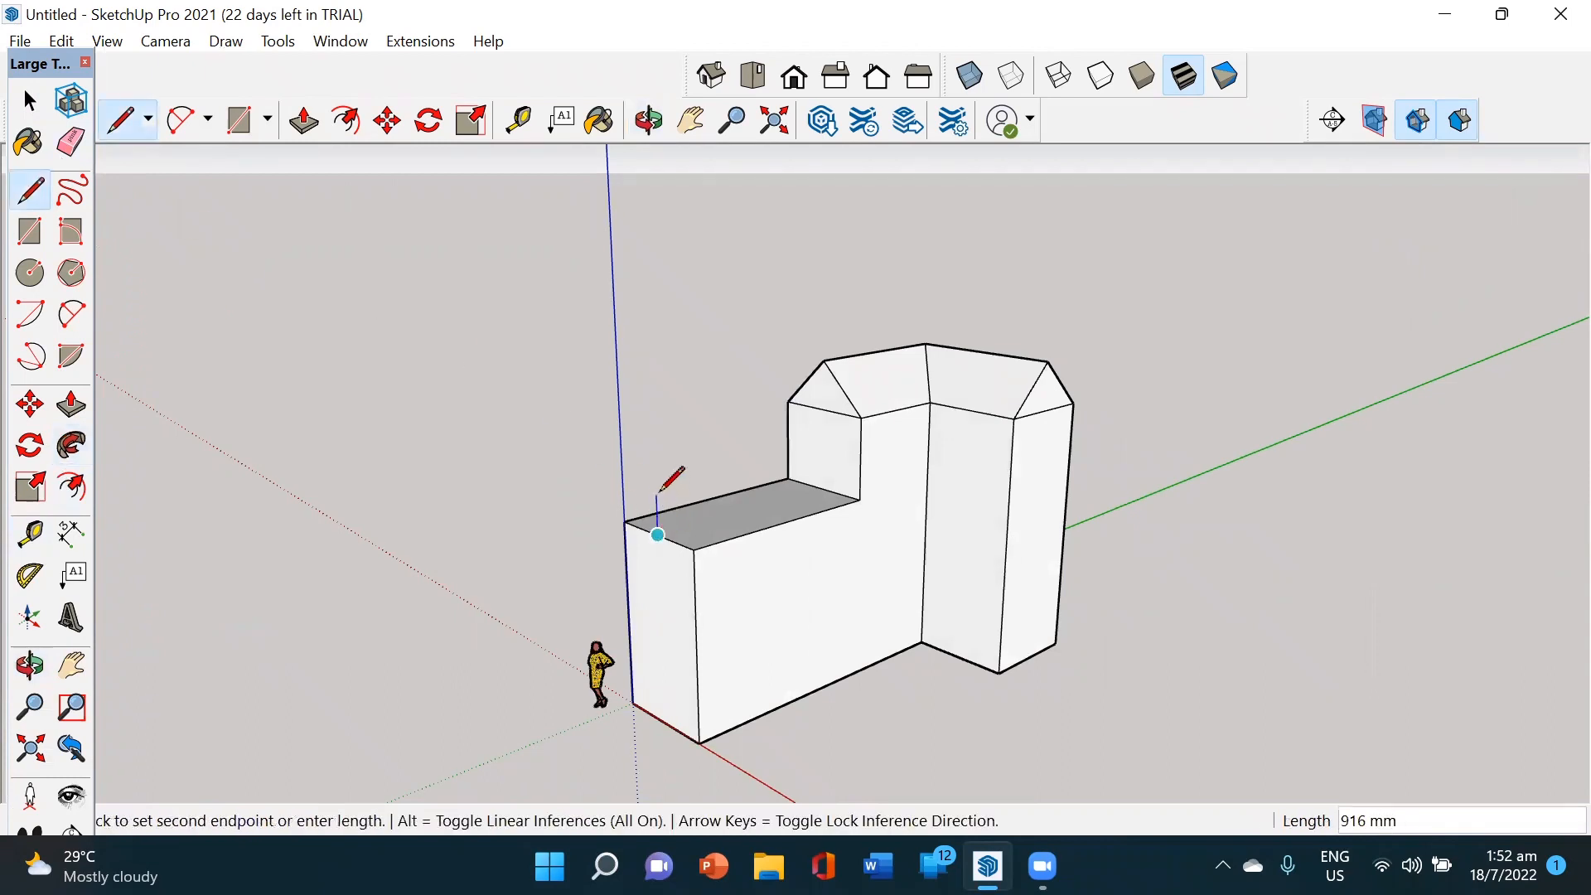
click(657, 490)
click(625, 521)
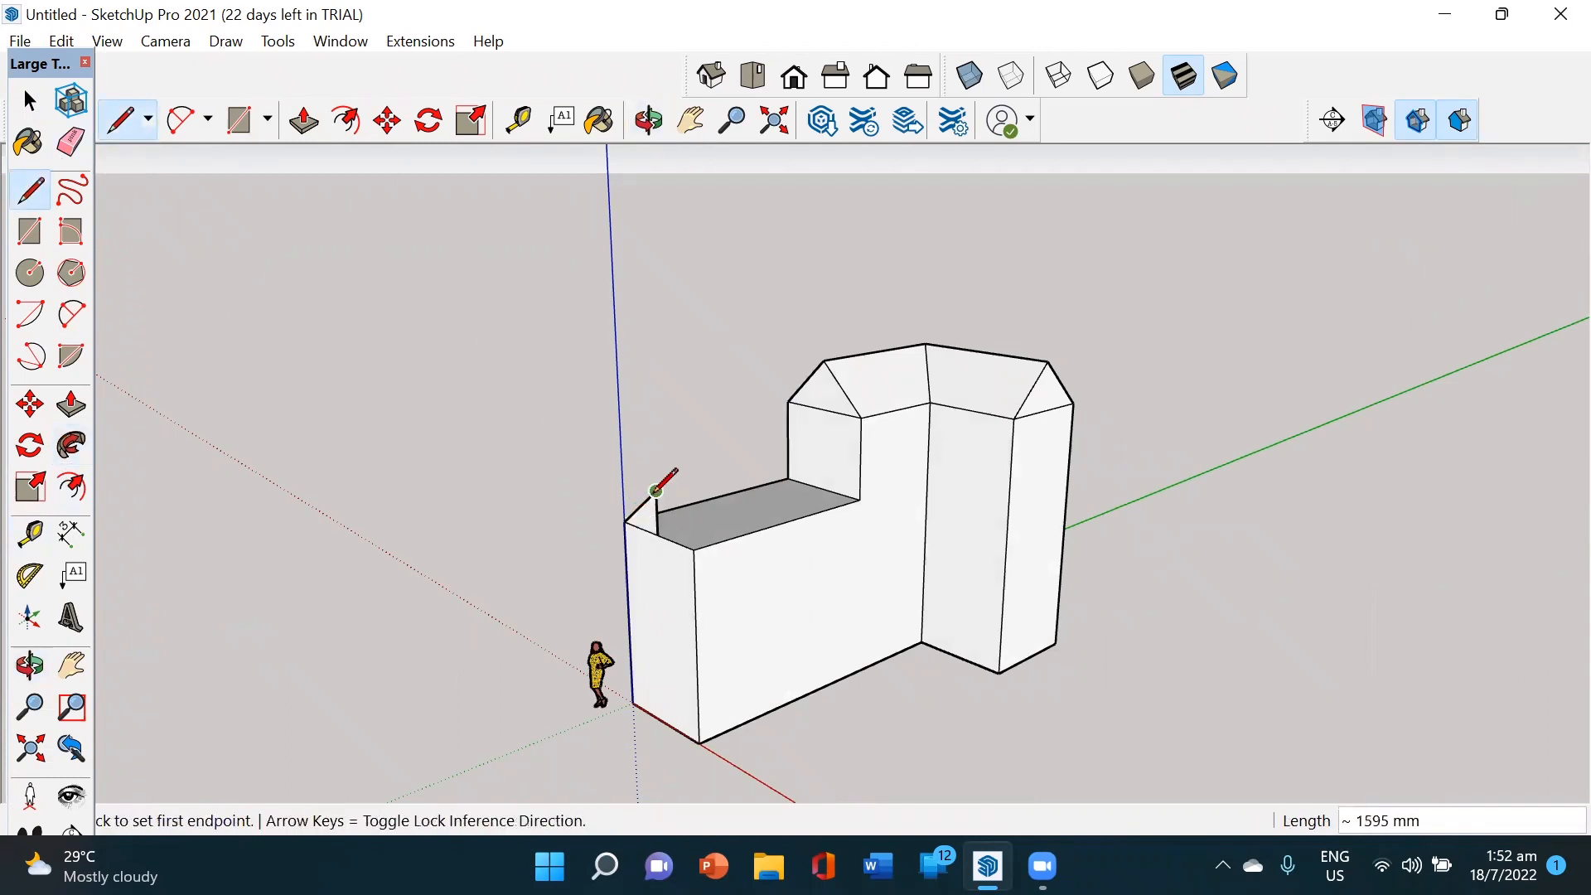
click(656, 490)
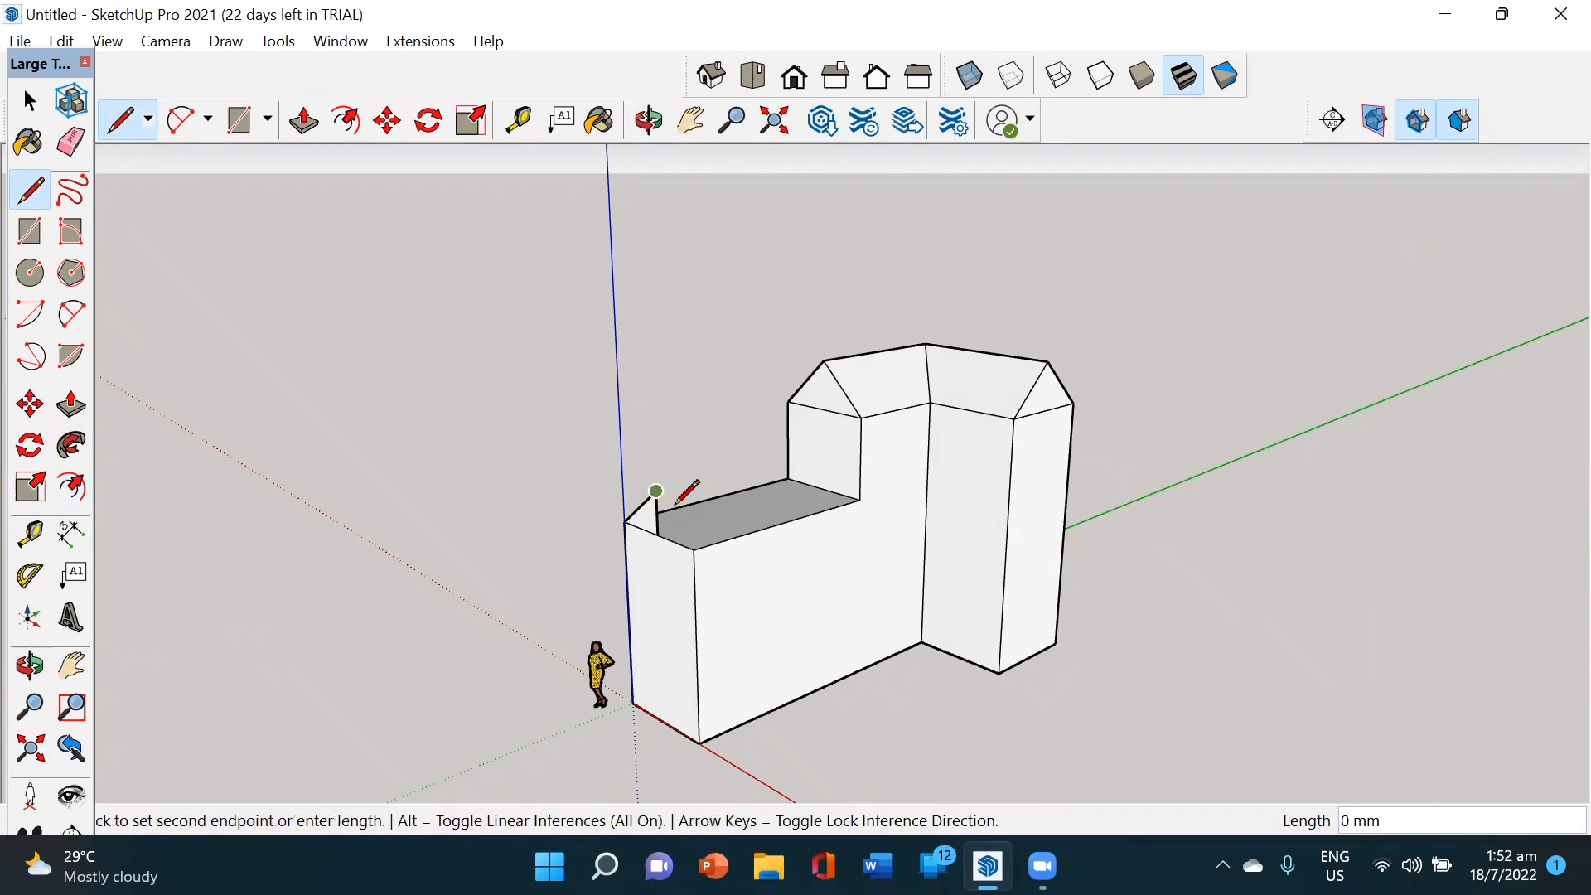
click(694, 548)
click(71, 142)
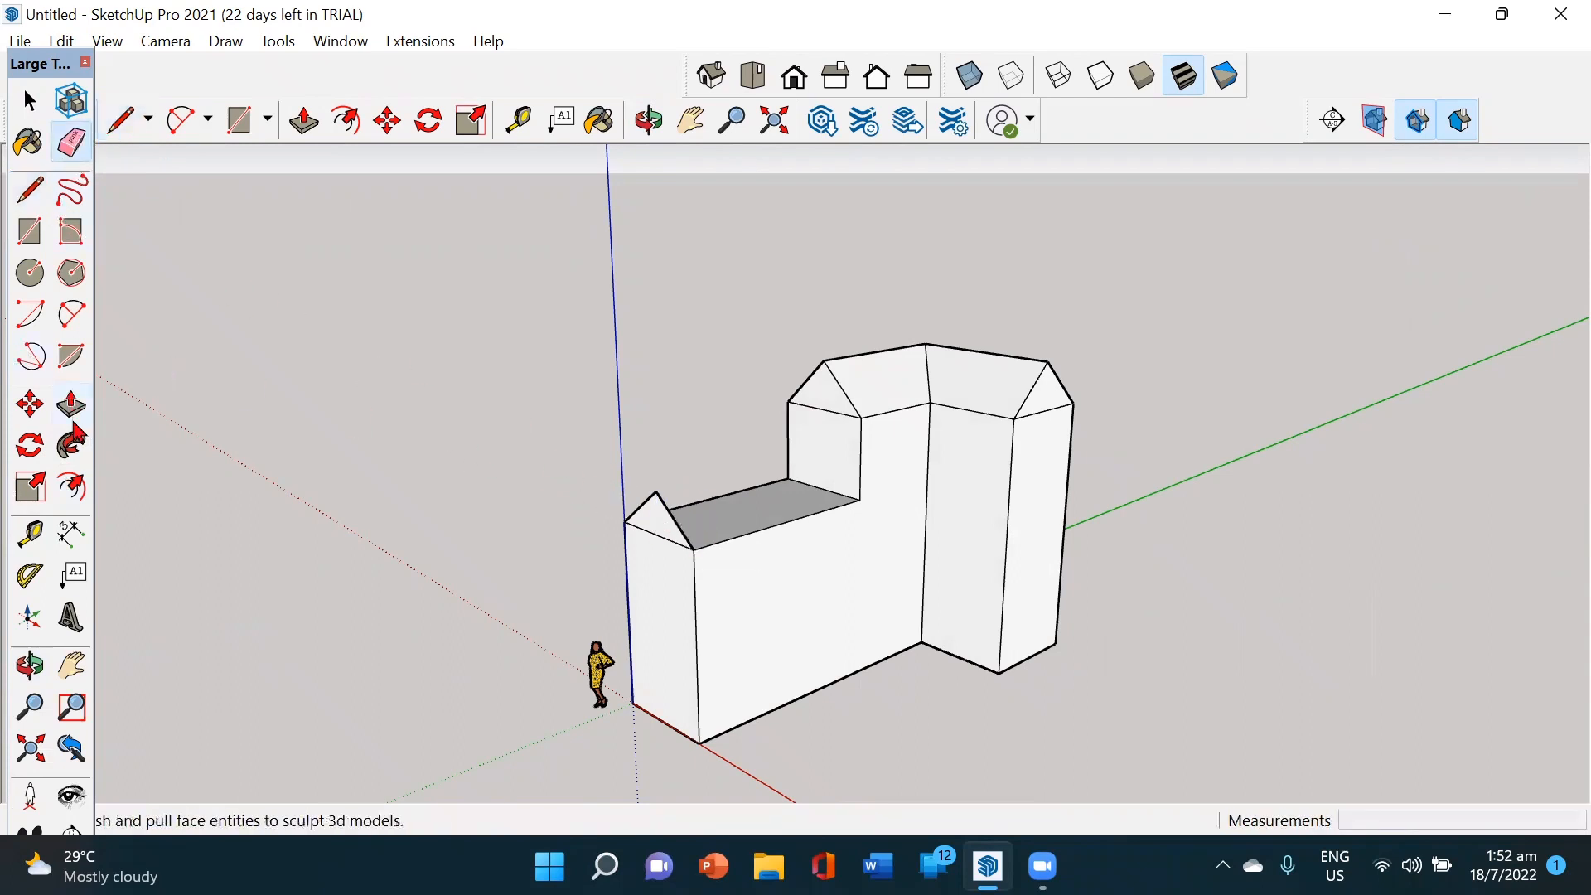
Step: Push/Pull the lower block's gable triangle along the block to the raised block's wall
click(70, 405)
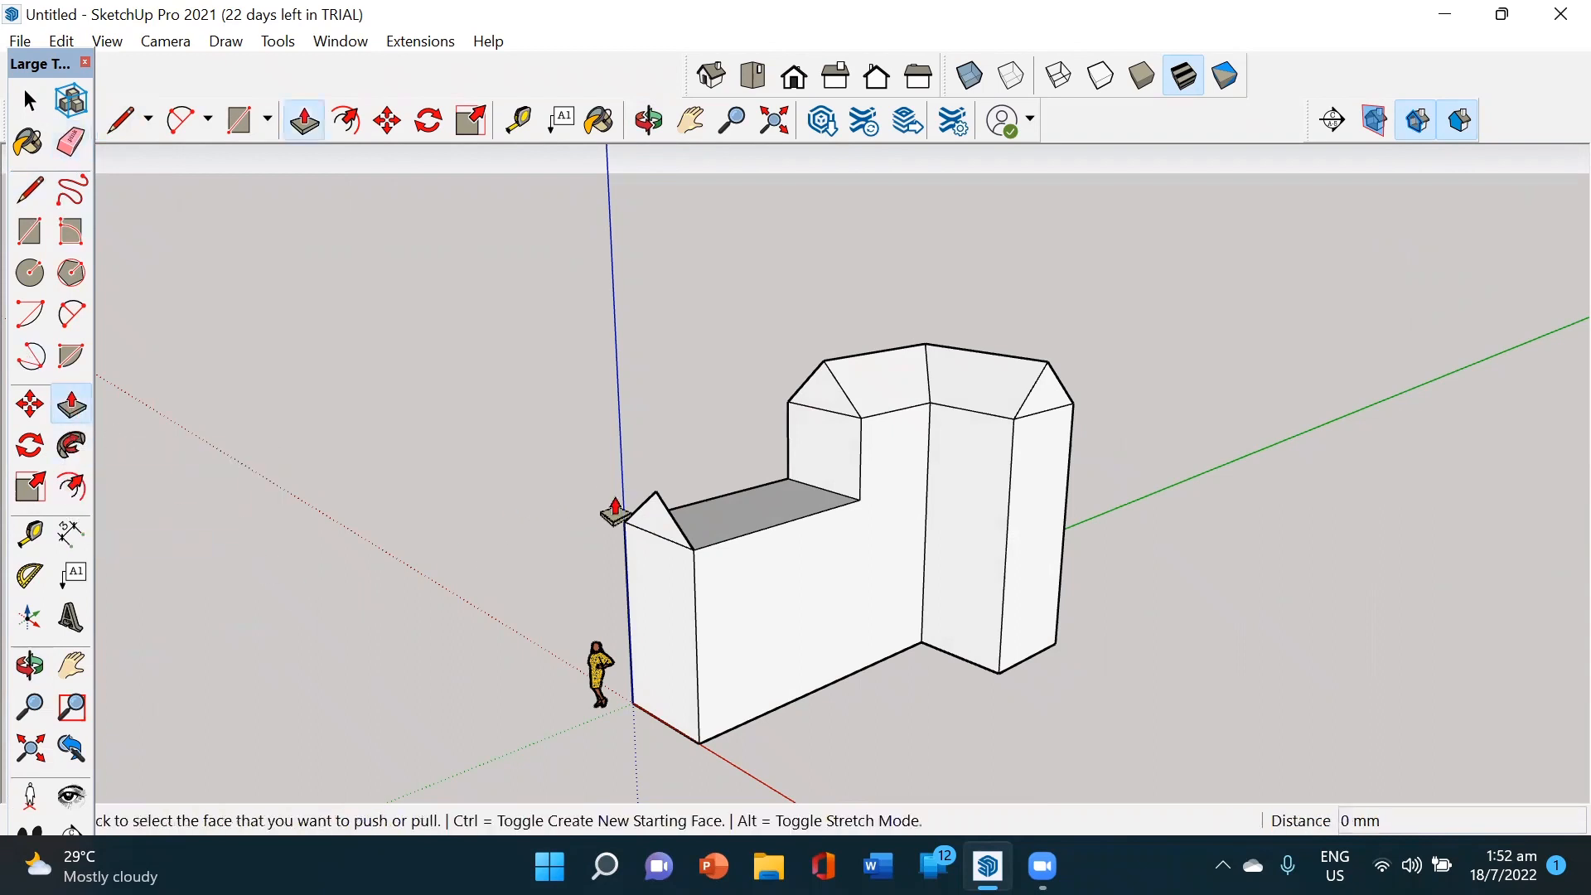
click(666, 523)
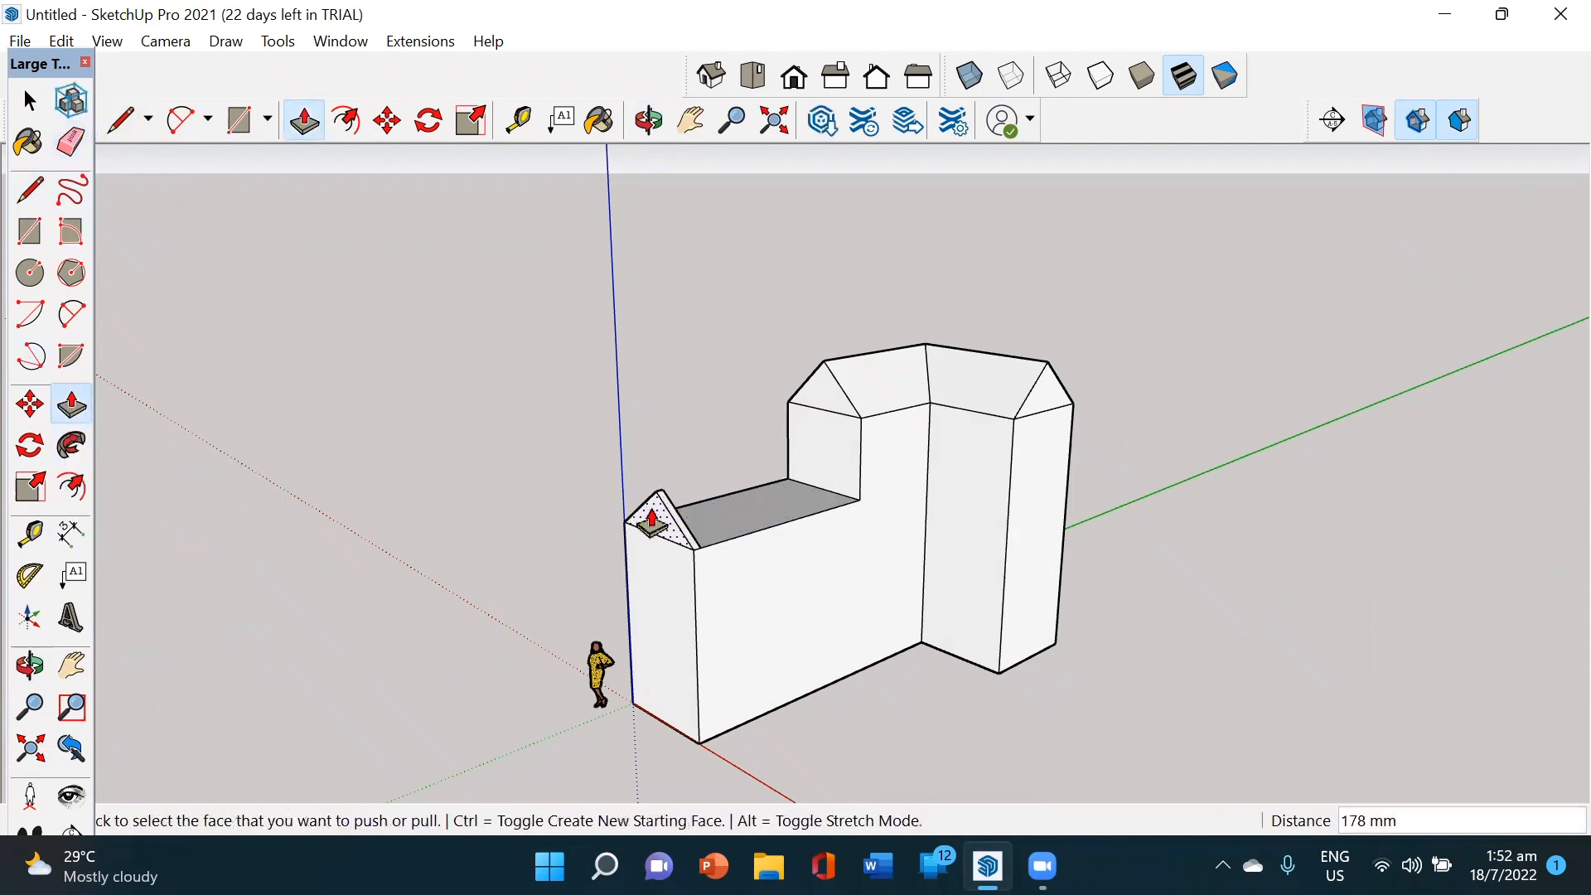
key(Escape)
click(655, 524)
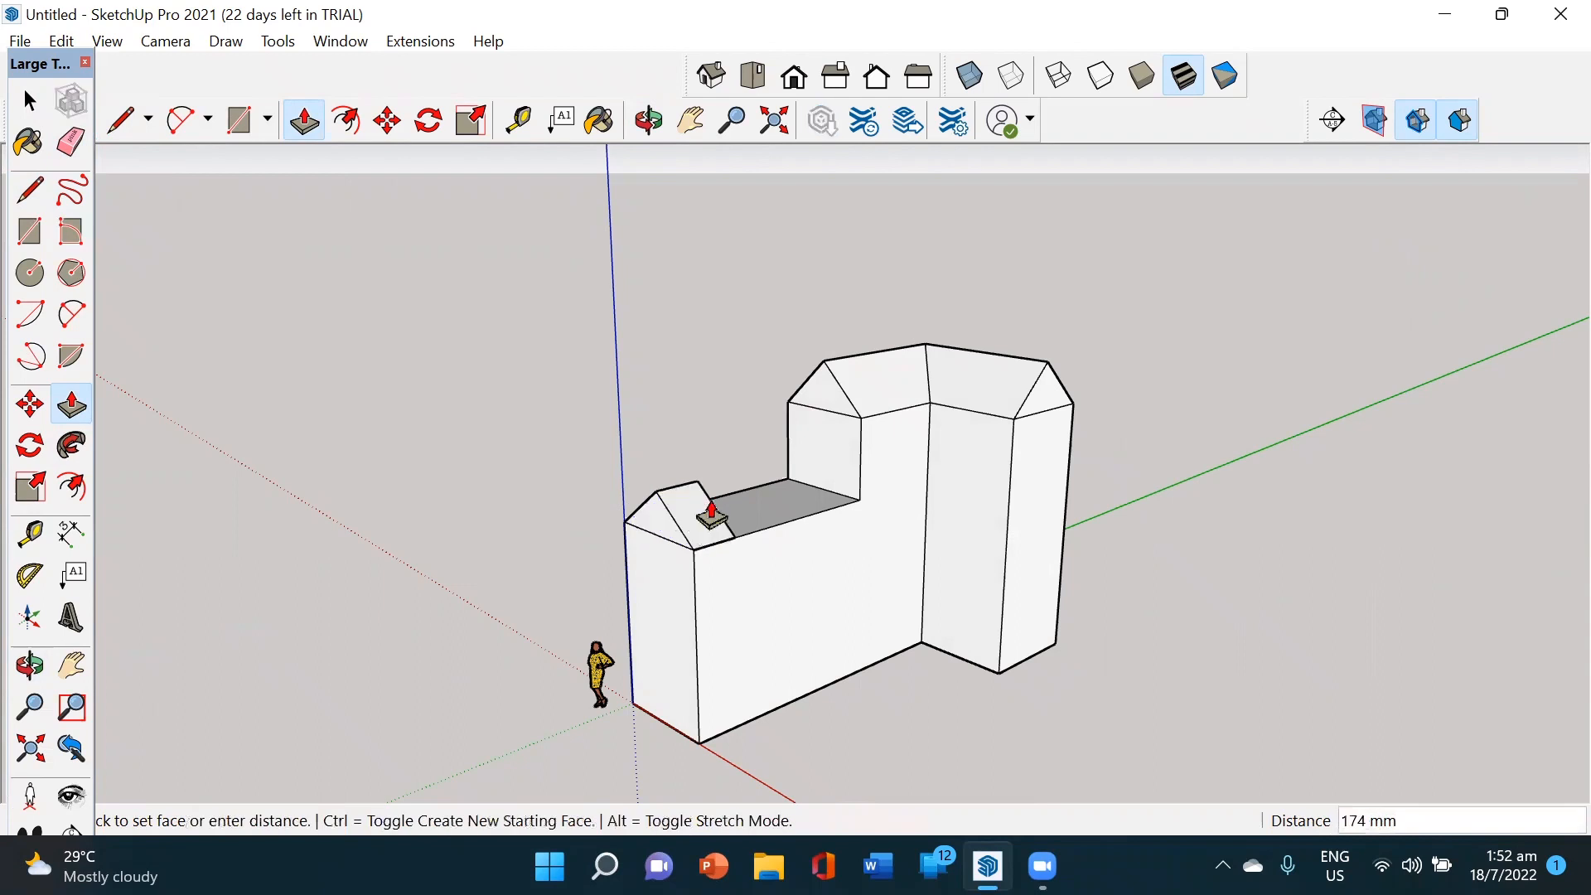
click(866, 502)
Step: Draw a rectangle about 3673 by 1892 mm on the ground in the building's inner corner
mouse_move(953, 522)
middle_down()
mouse_move(700, 514)
mouse_move(955, 535)
mouse_move(1030, 522)
mouse_move(1055, 483)
middle_up()
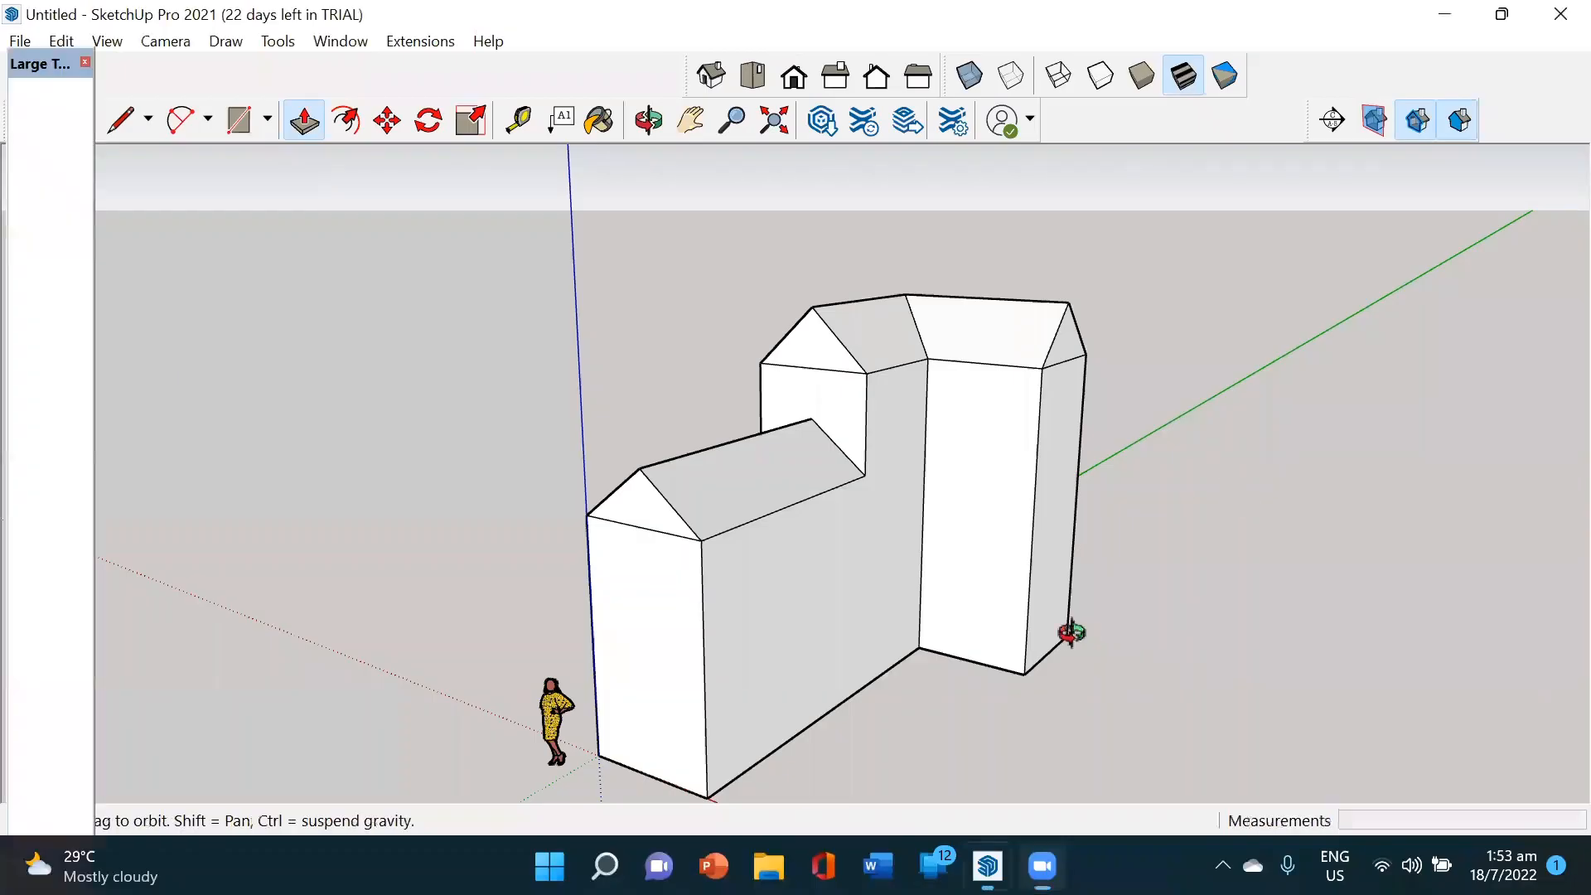
middle_drag(1066, 633, 1037, 632)
mouse_move(998, 699)
middle_down()
mouse_move(877, 696)
mouse_move(1055, 661)
mouse_move(874, 686)
mouse_move(942, 693)
mouse_move(898, 674)
middle_up()
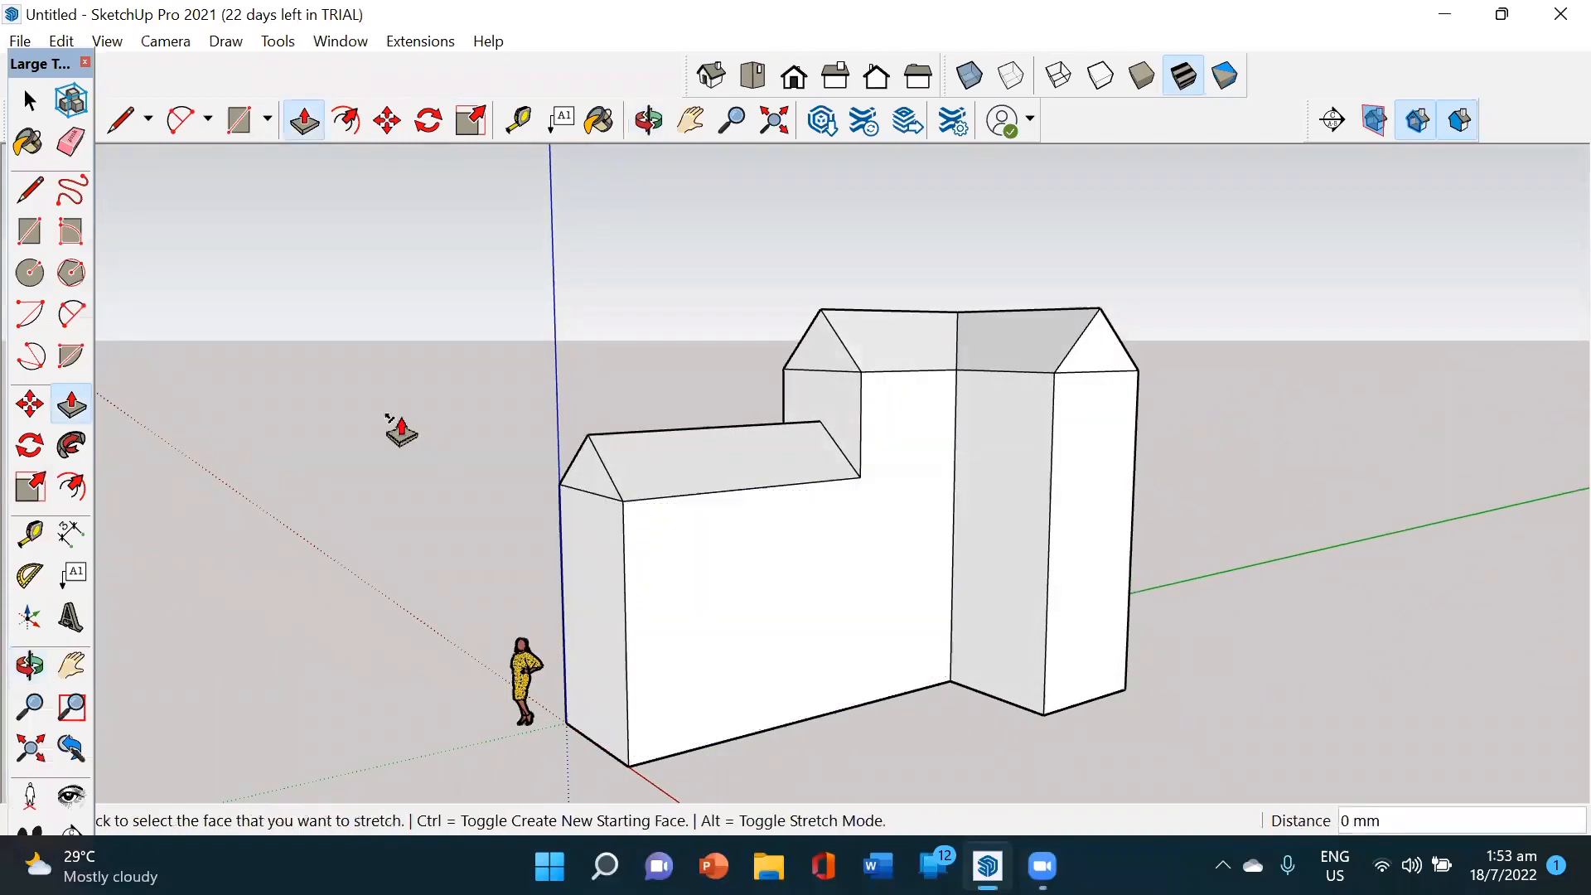
middle_drag(784, 725, 769, 704)
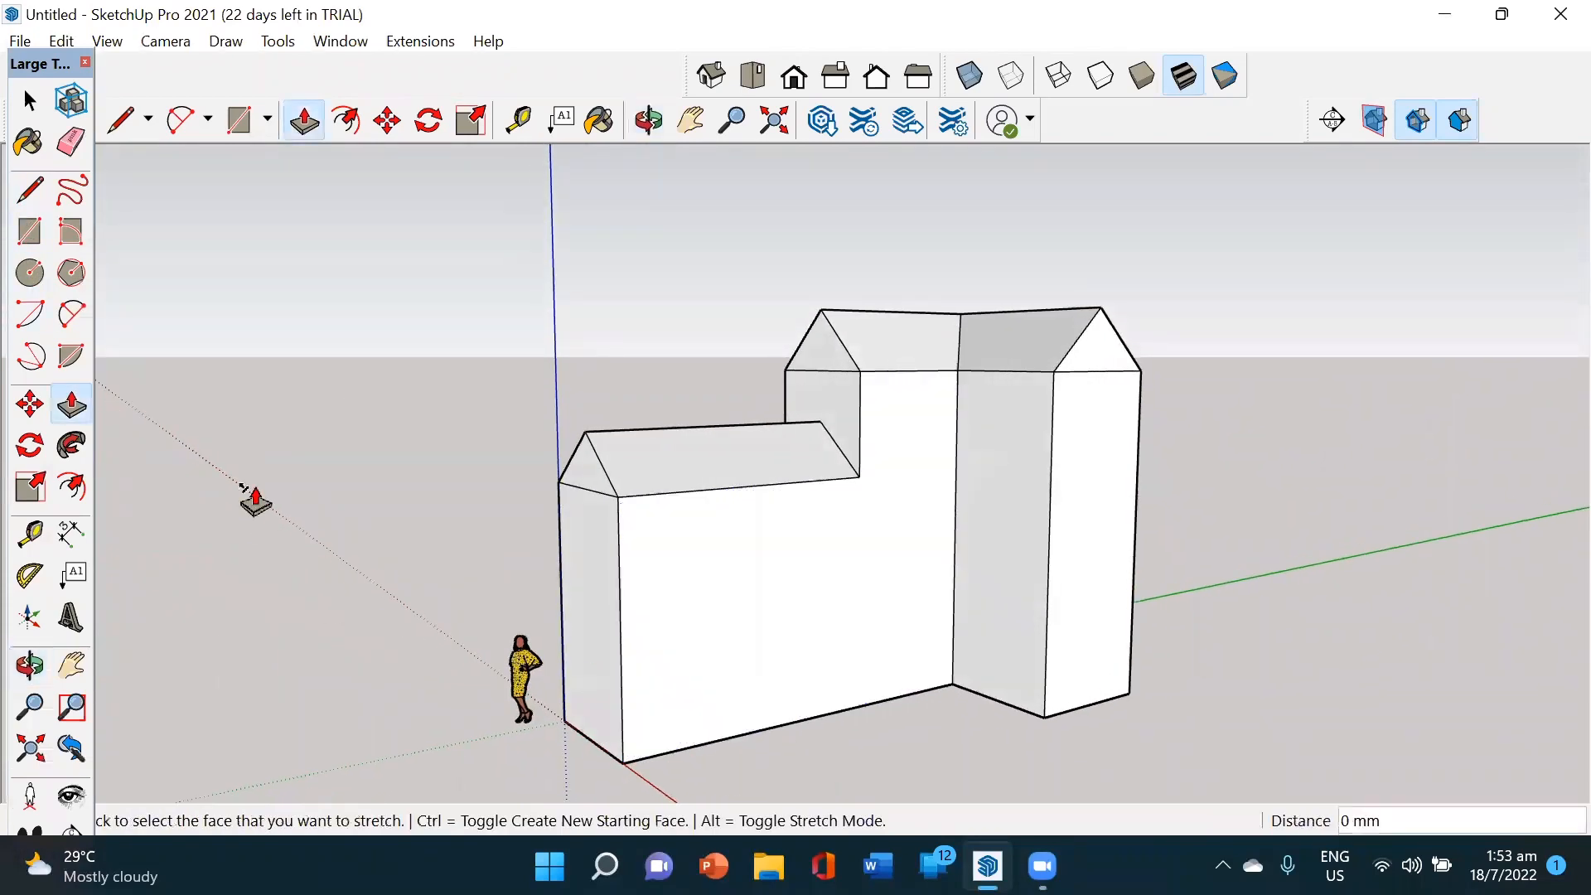
click(29, 241)
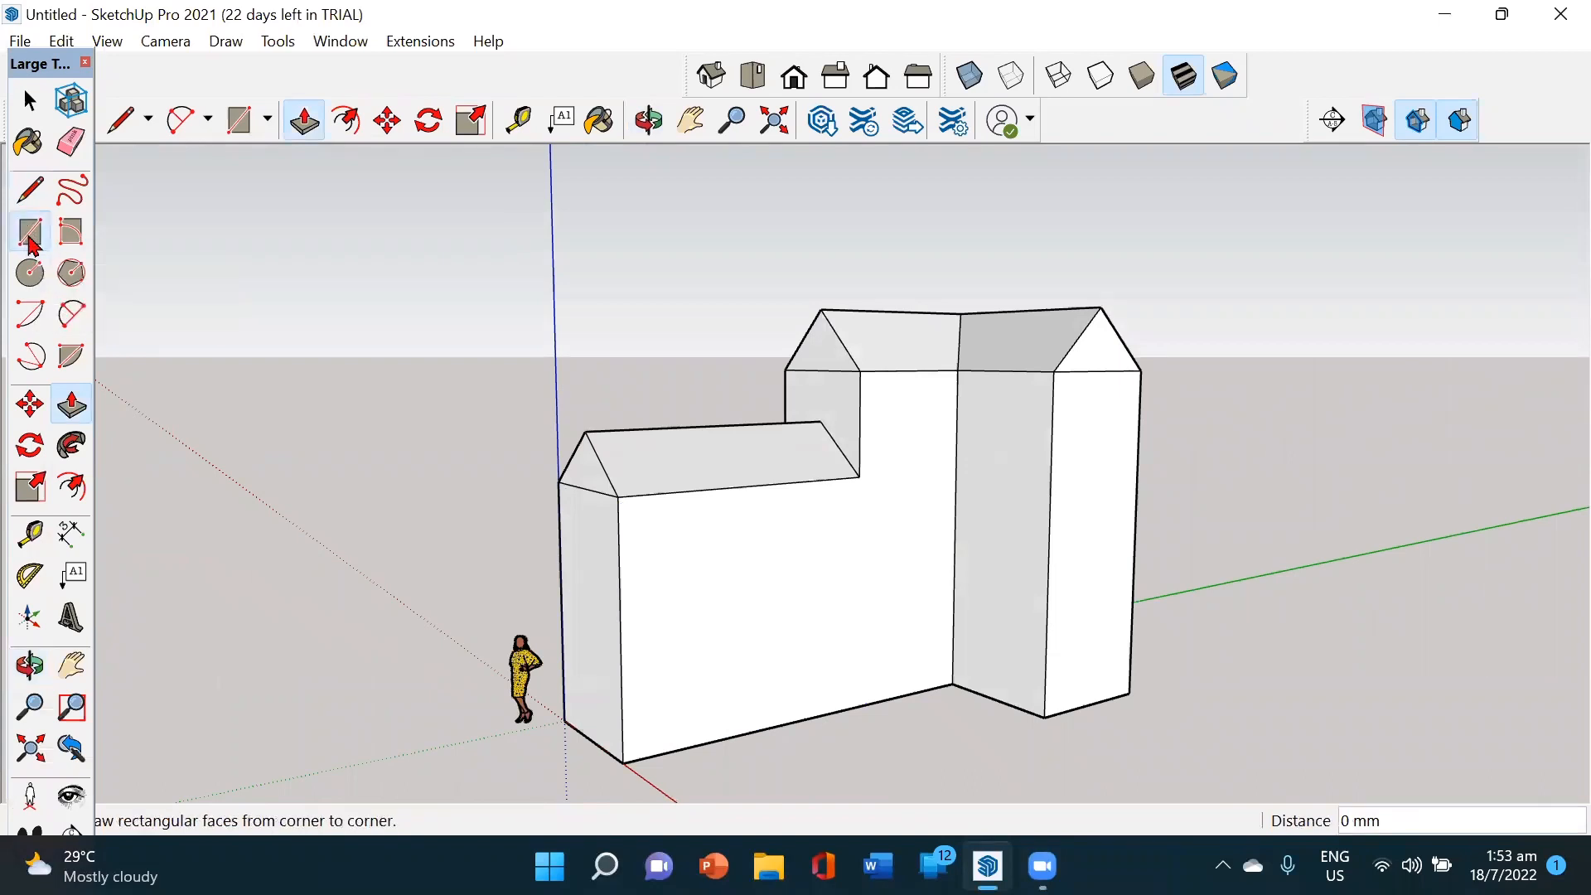
middle_drag(786, 701, 788, 696)
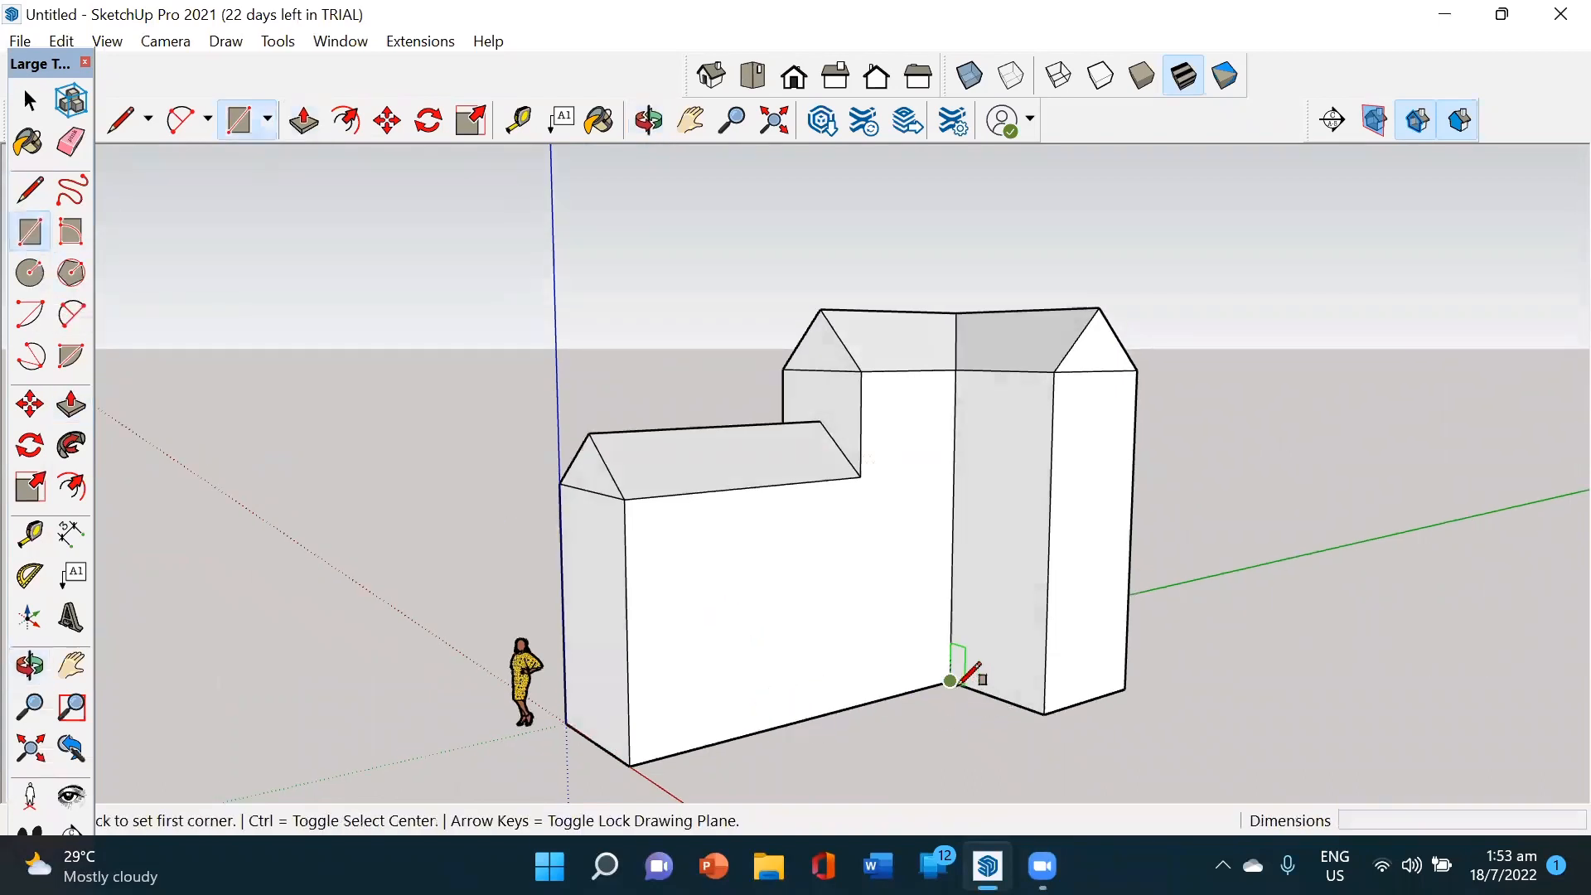
click(950, 681)
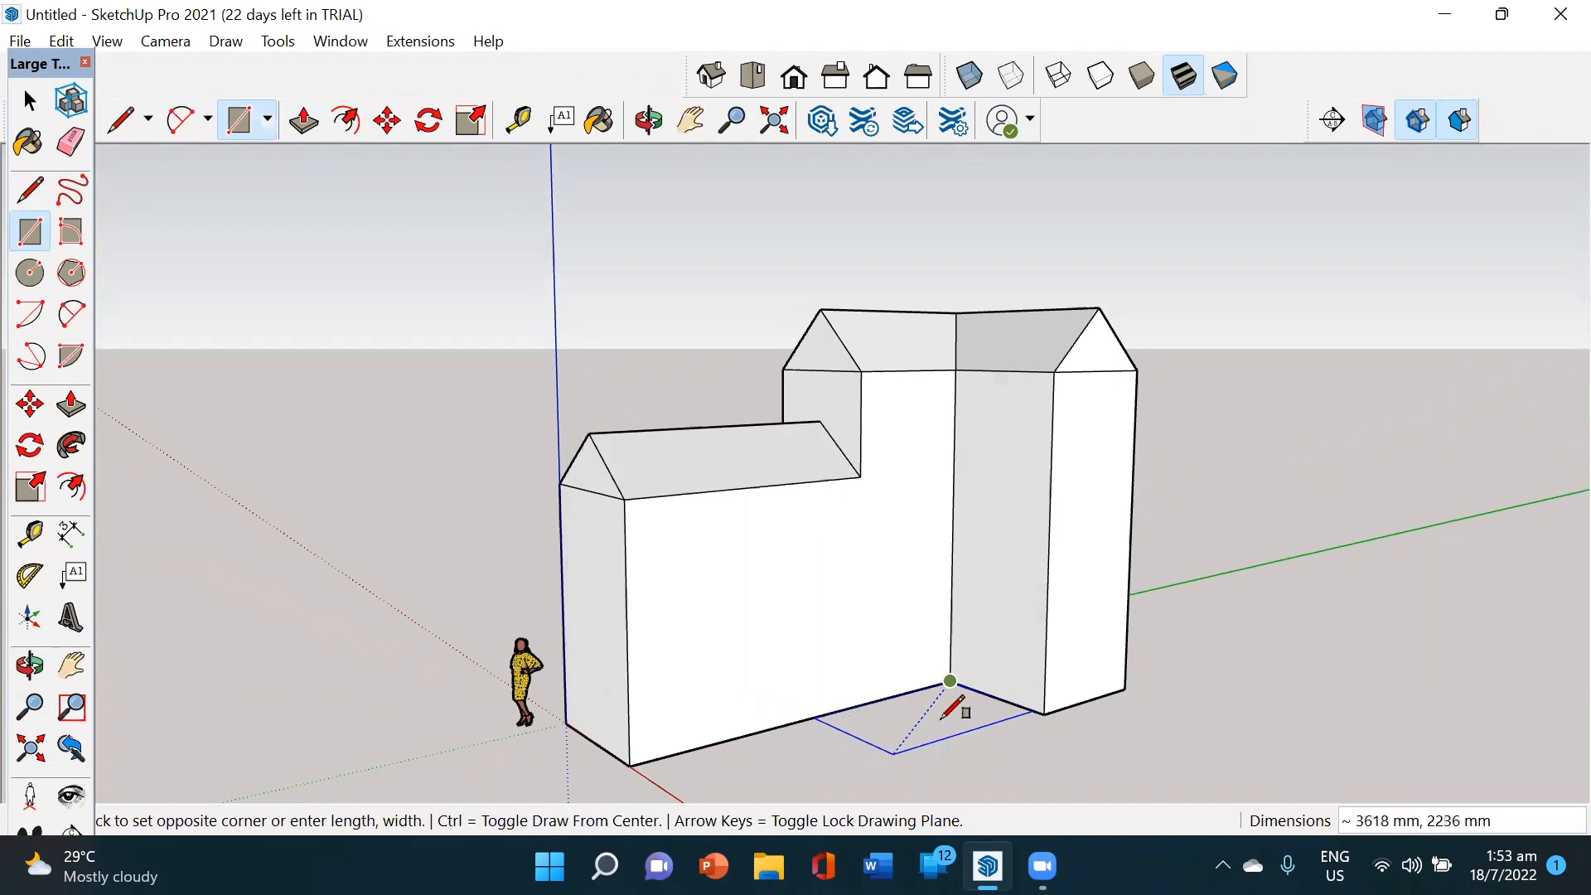
click(945, 704)
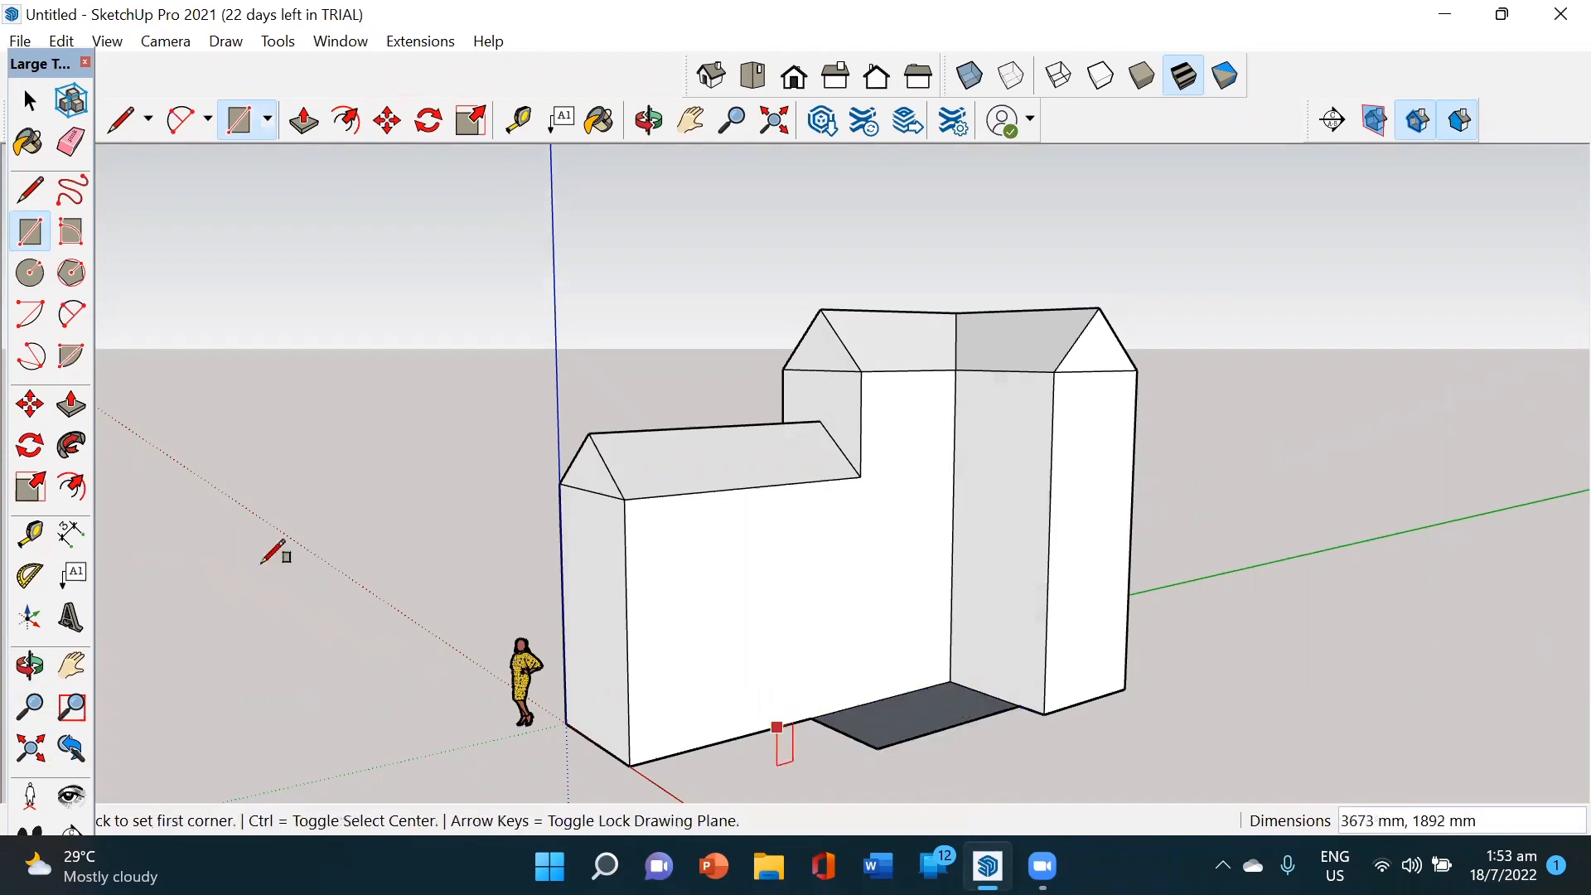
Step: Push/Pull the ground rectangle up about 248 mm to form the first entrance step
click(71, 404)
middle_drag(518, 706, 517, 706)
click(904, 731)
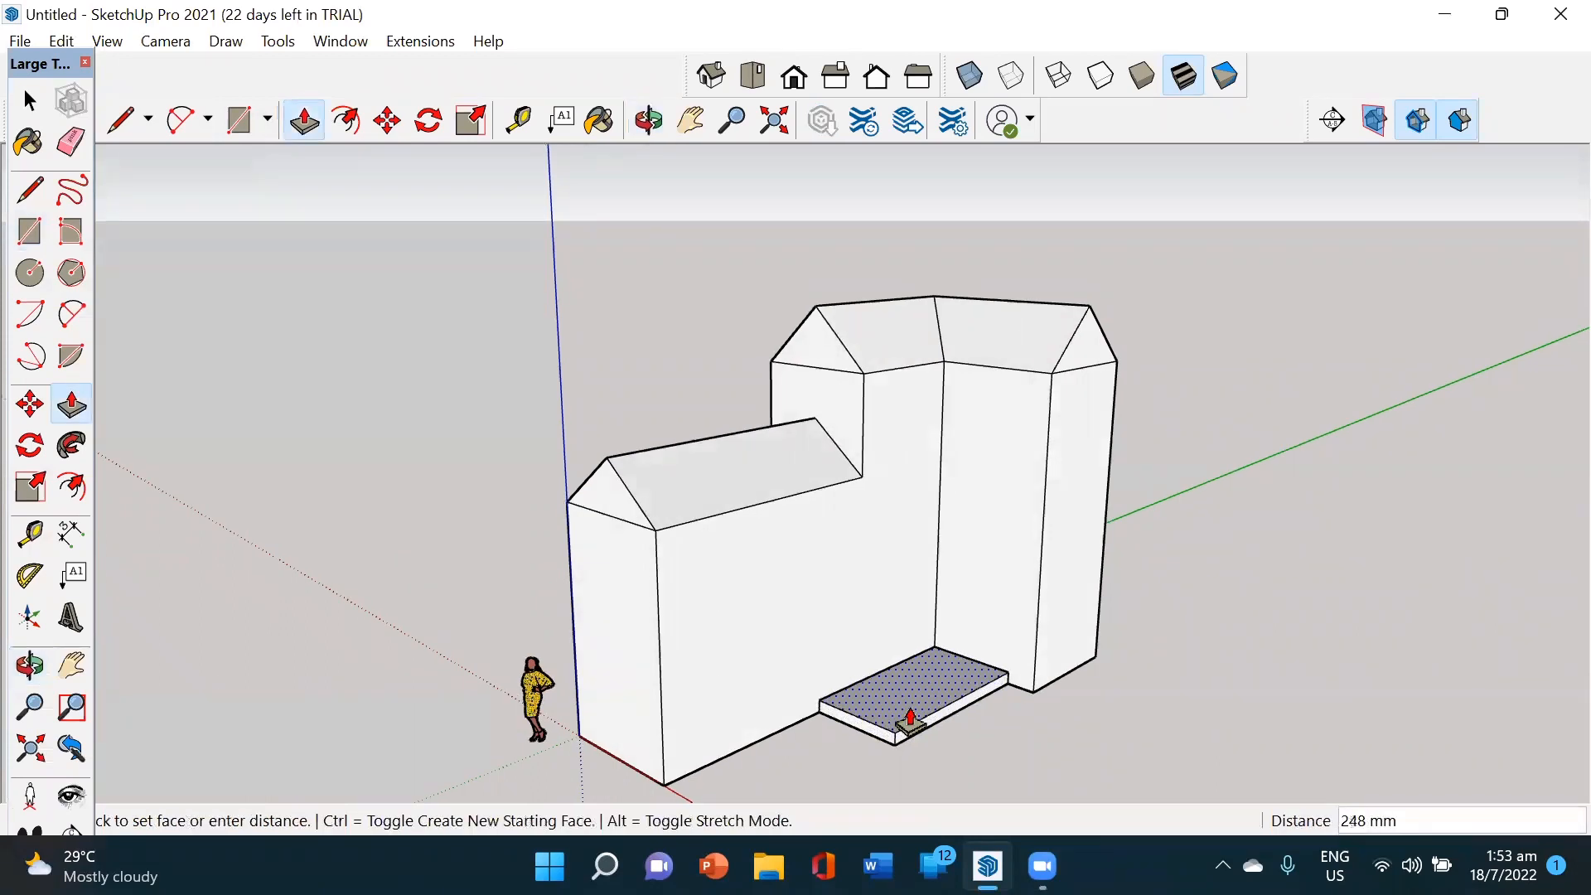
click(909, 722)
Step: Draw a rectangle about 3024 by 1459 mm on the entrance step's top face, against both walls of the inner corner
key(r)
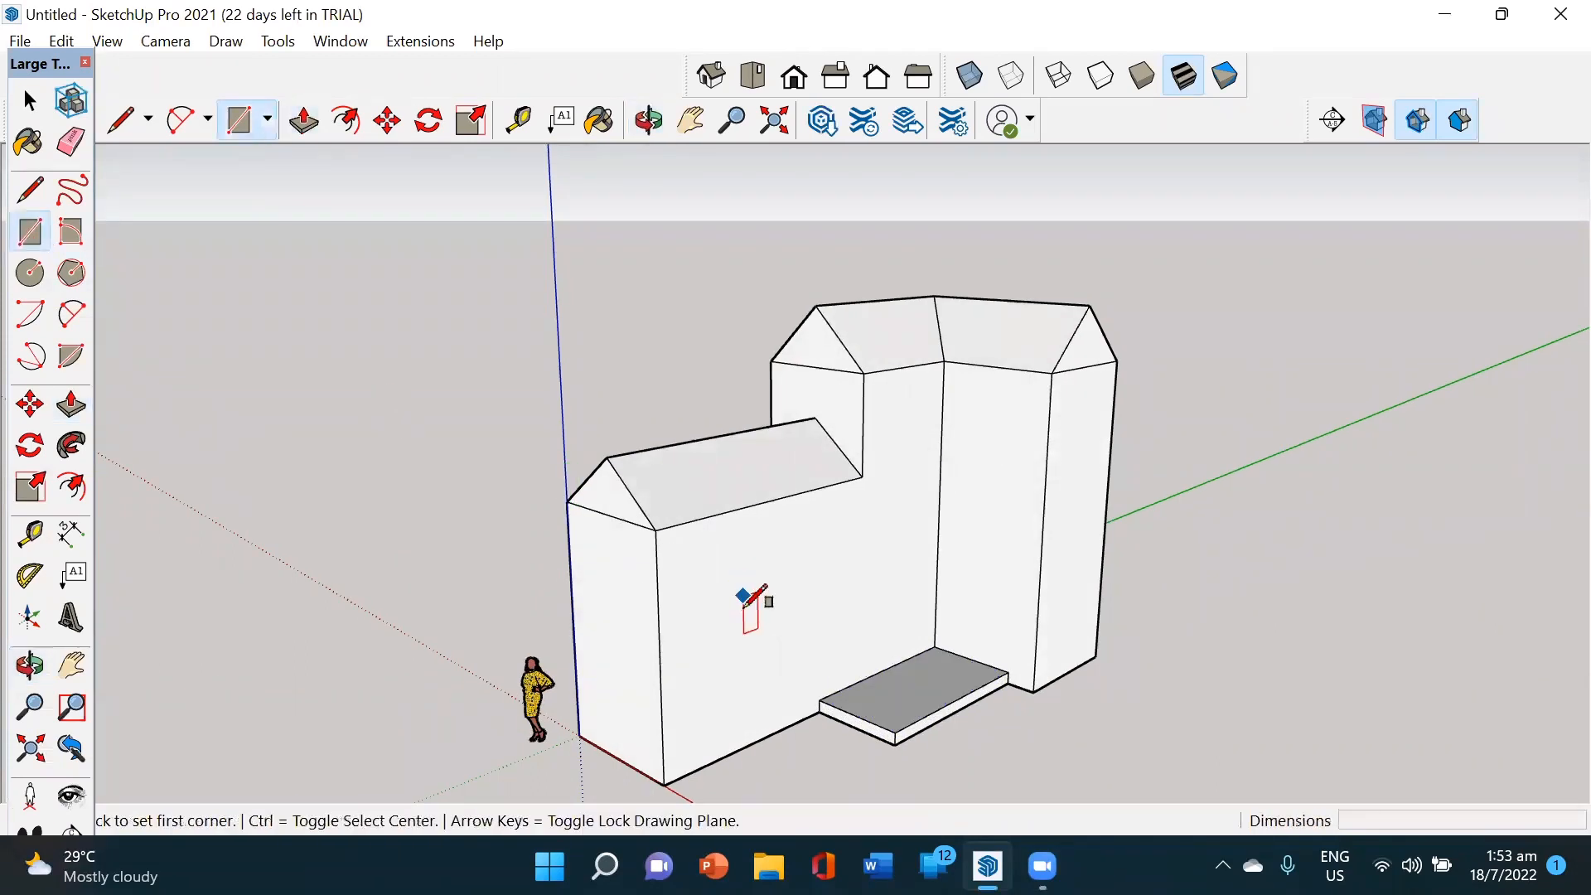
middle_drag(749, 604, 860, 680)
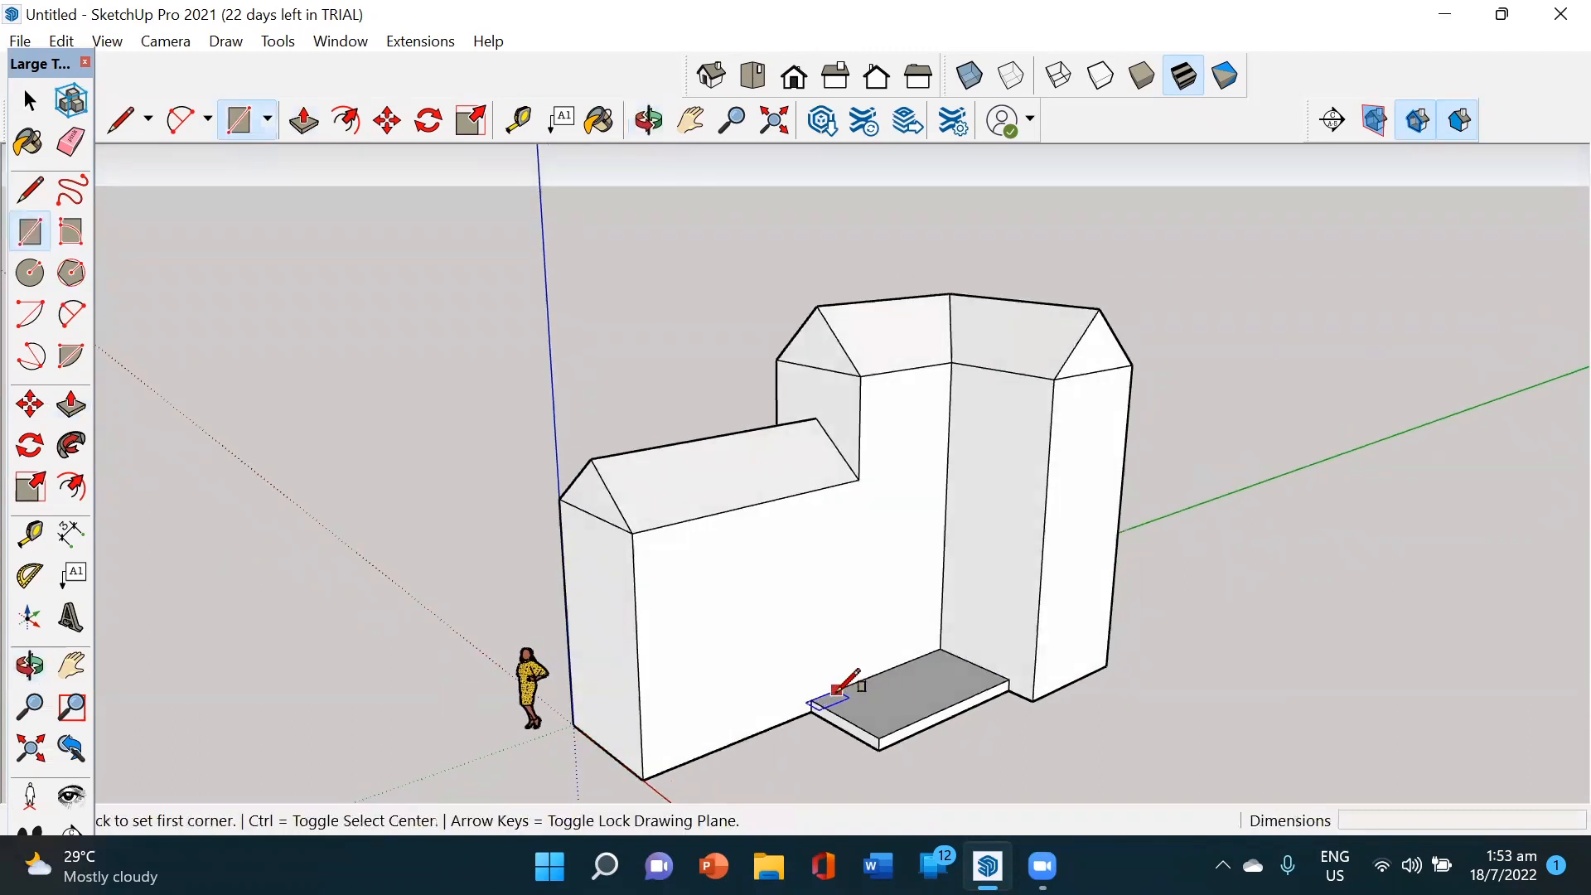
click(837, 690)
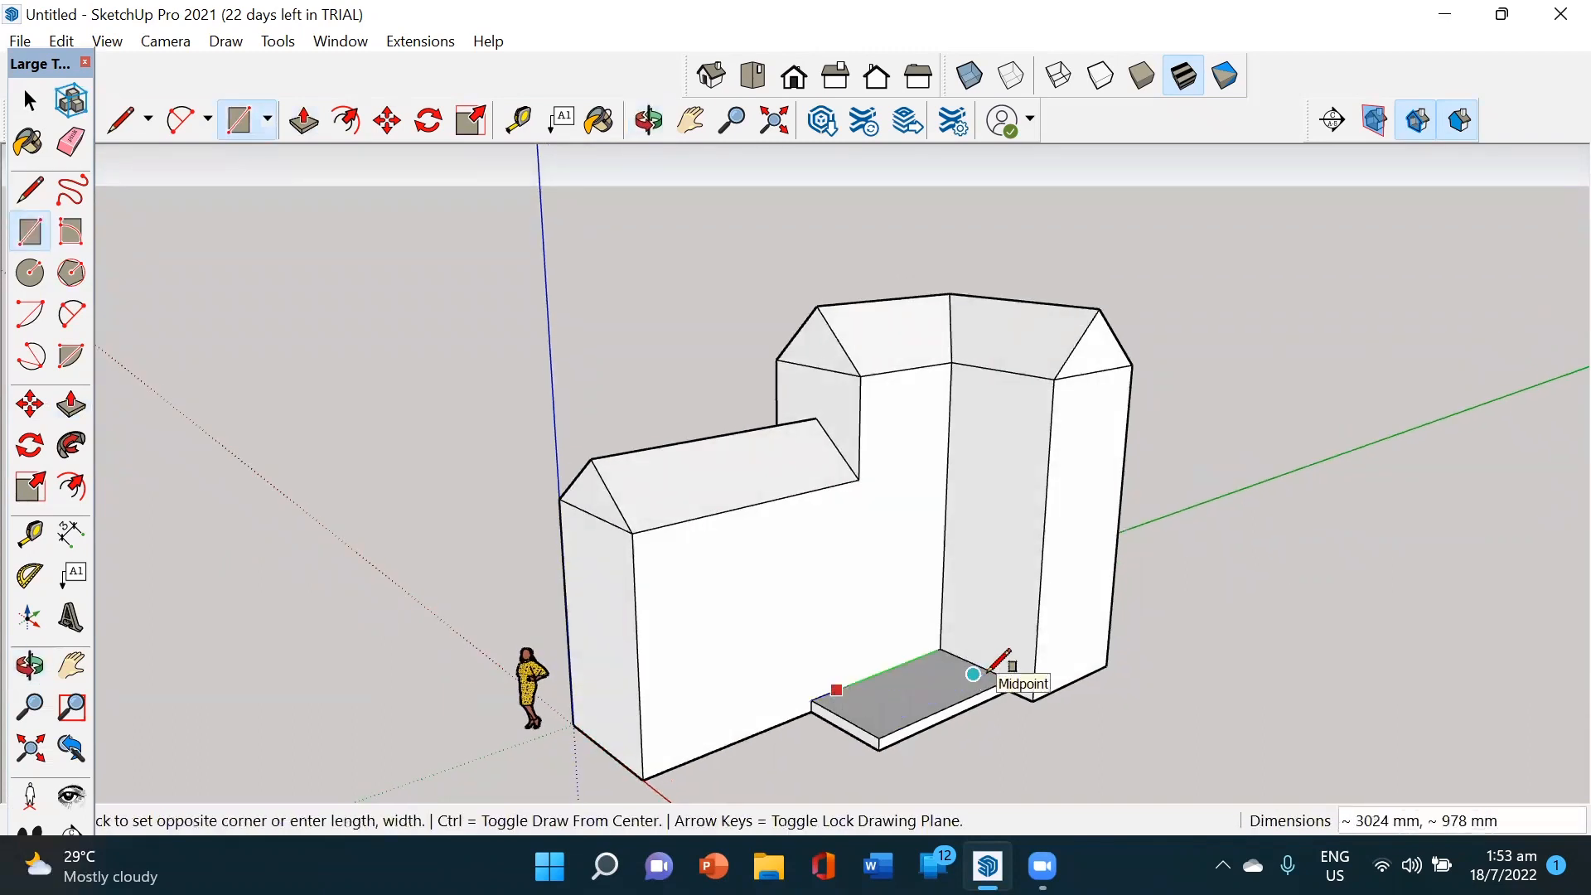
scroll(1008, 678, up, 5)
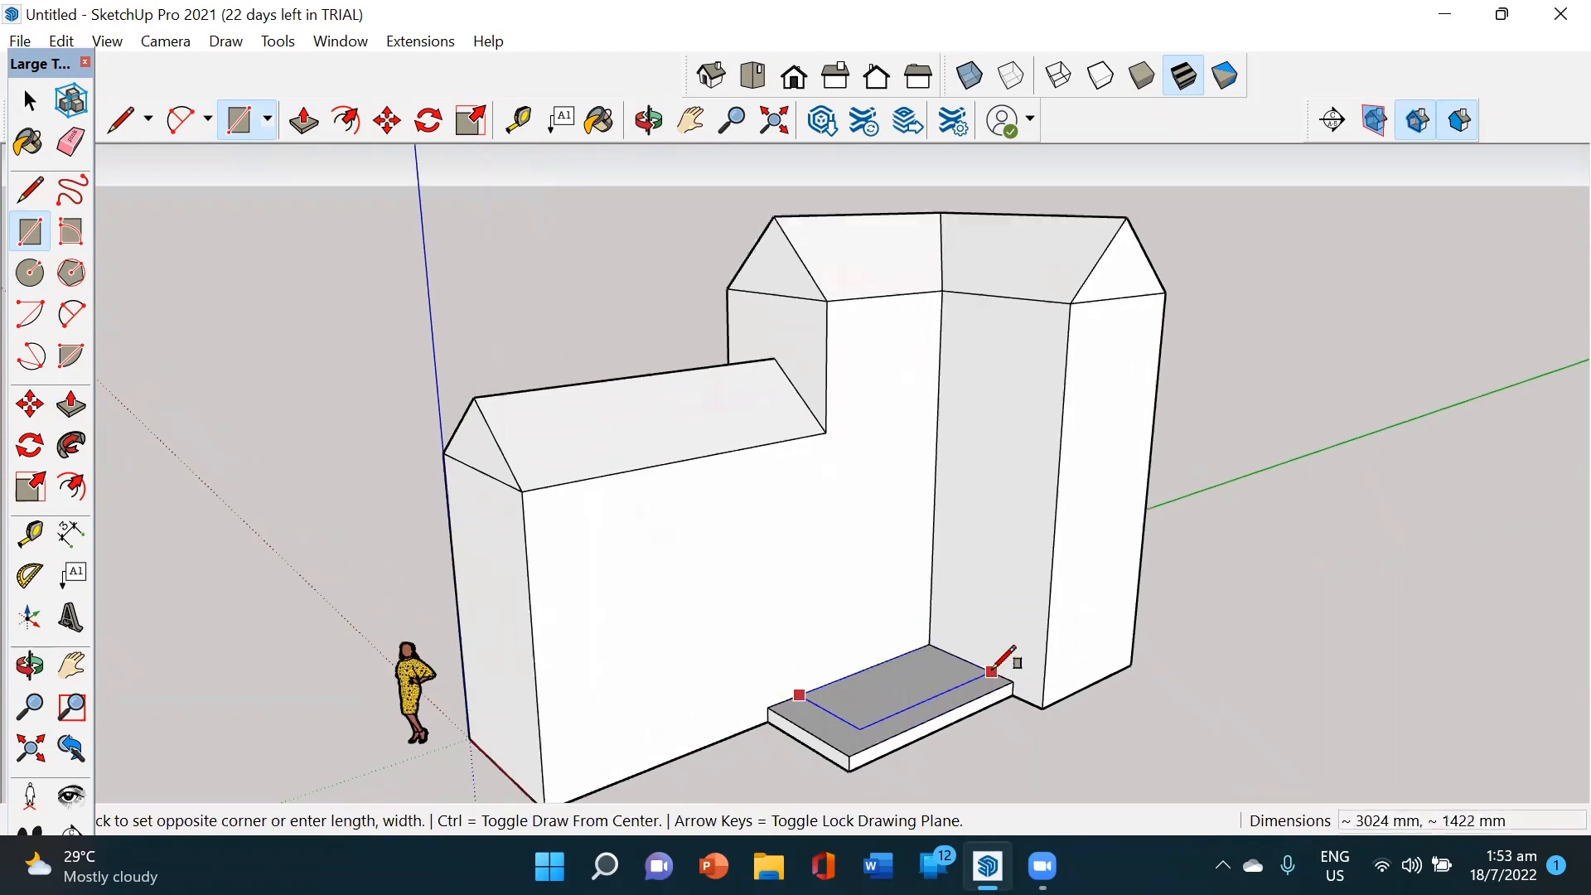
click(996, 675)
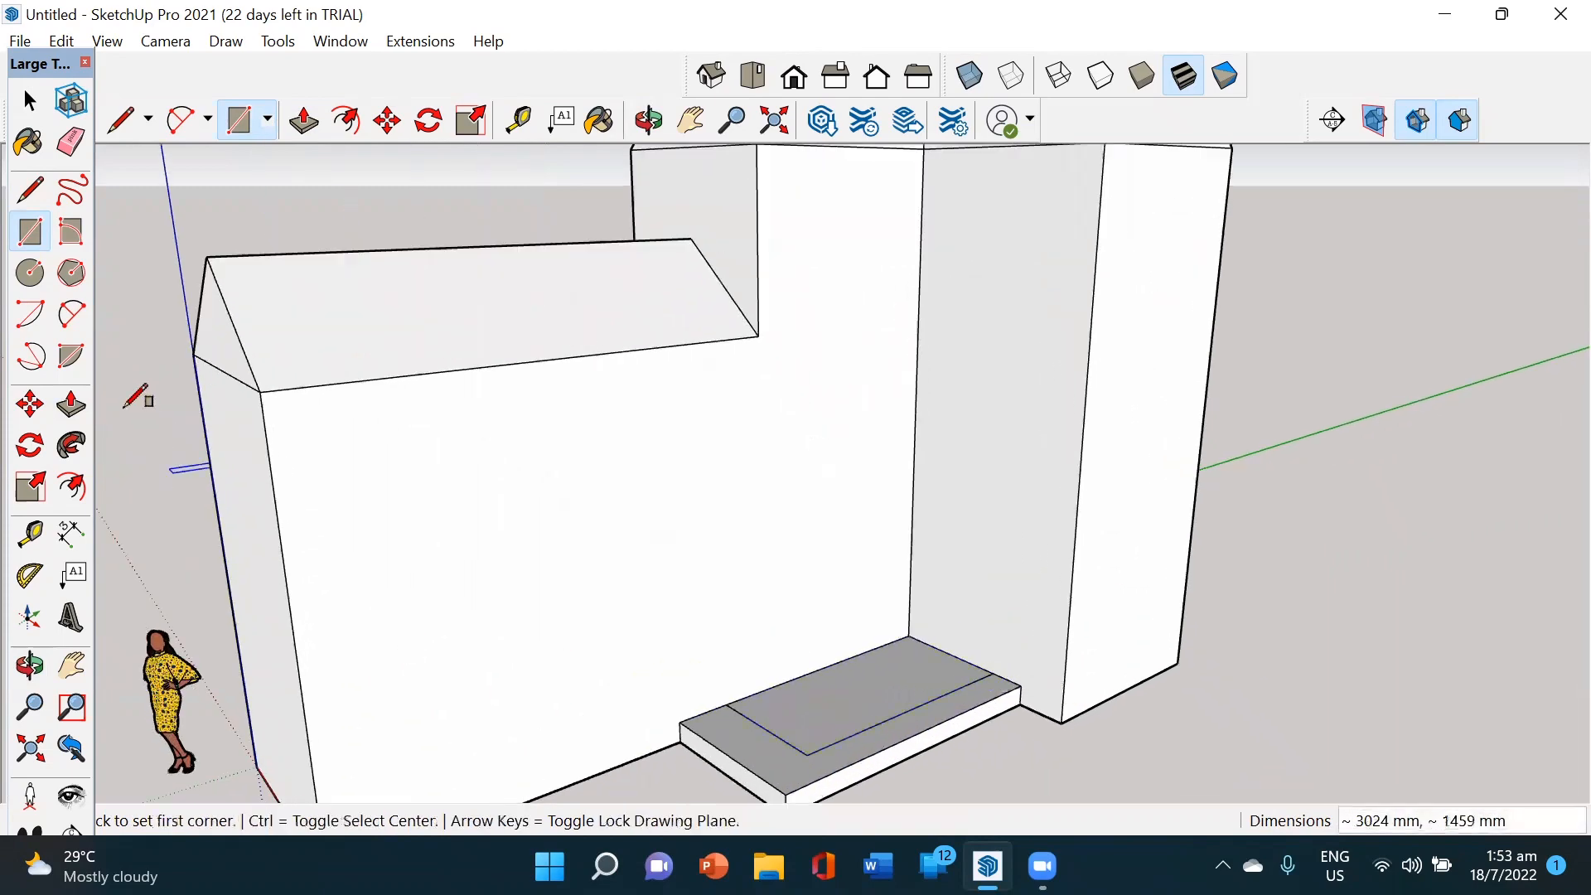
Step: Push/Pull the smaller rectangle up about 160 mm to form the second entrance step
click(71, 405)
click(847, 720)
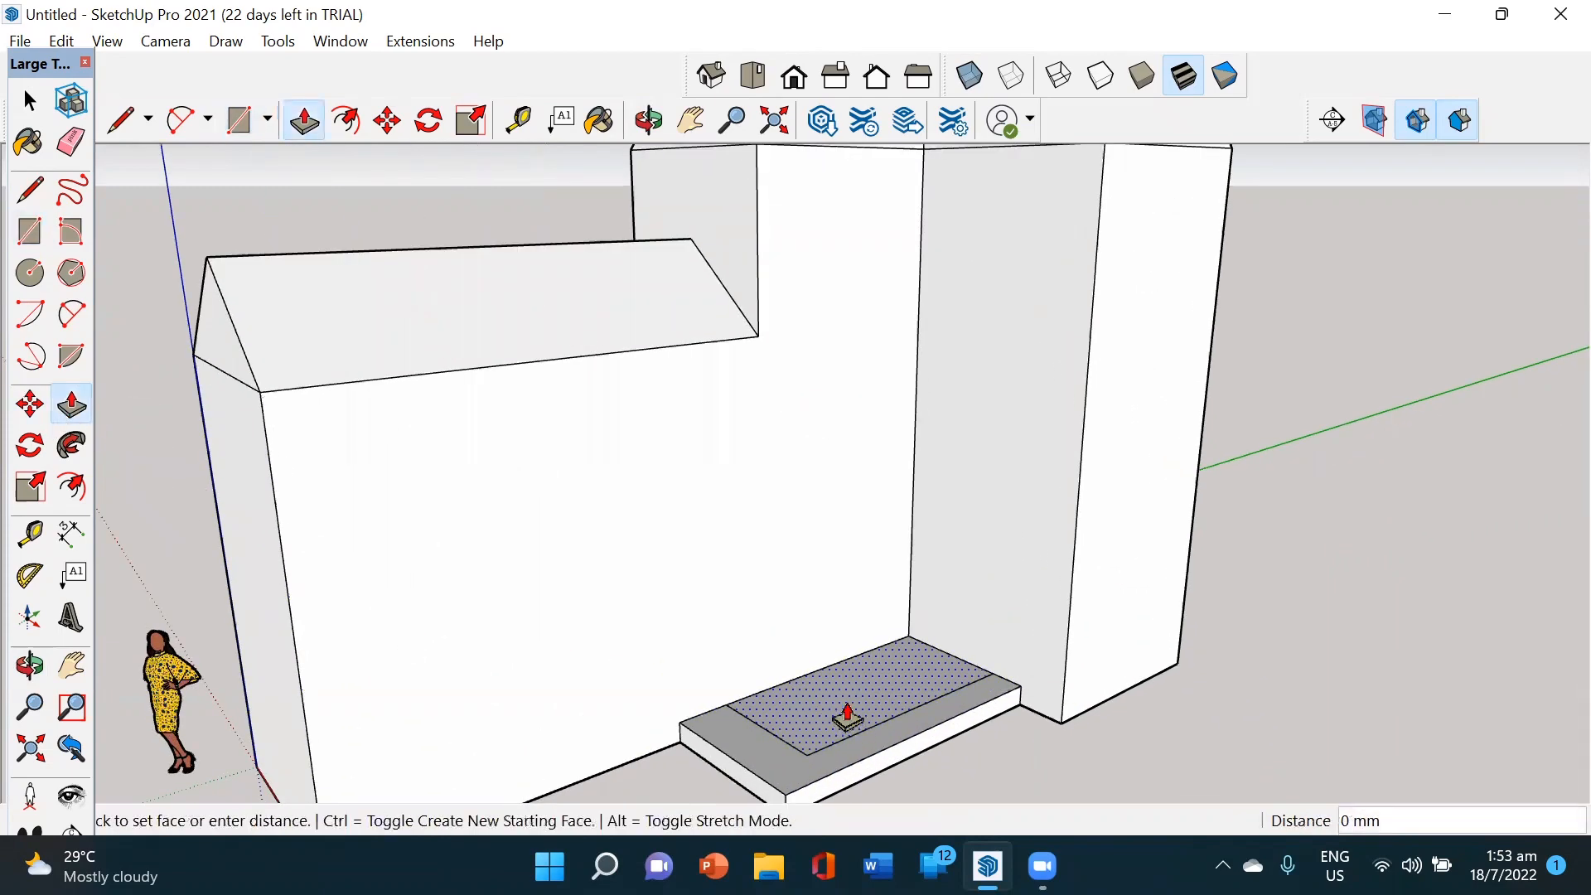
click(847, 709)
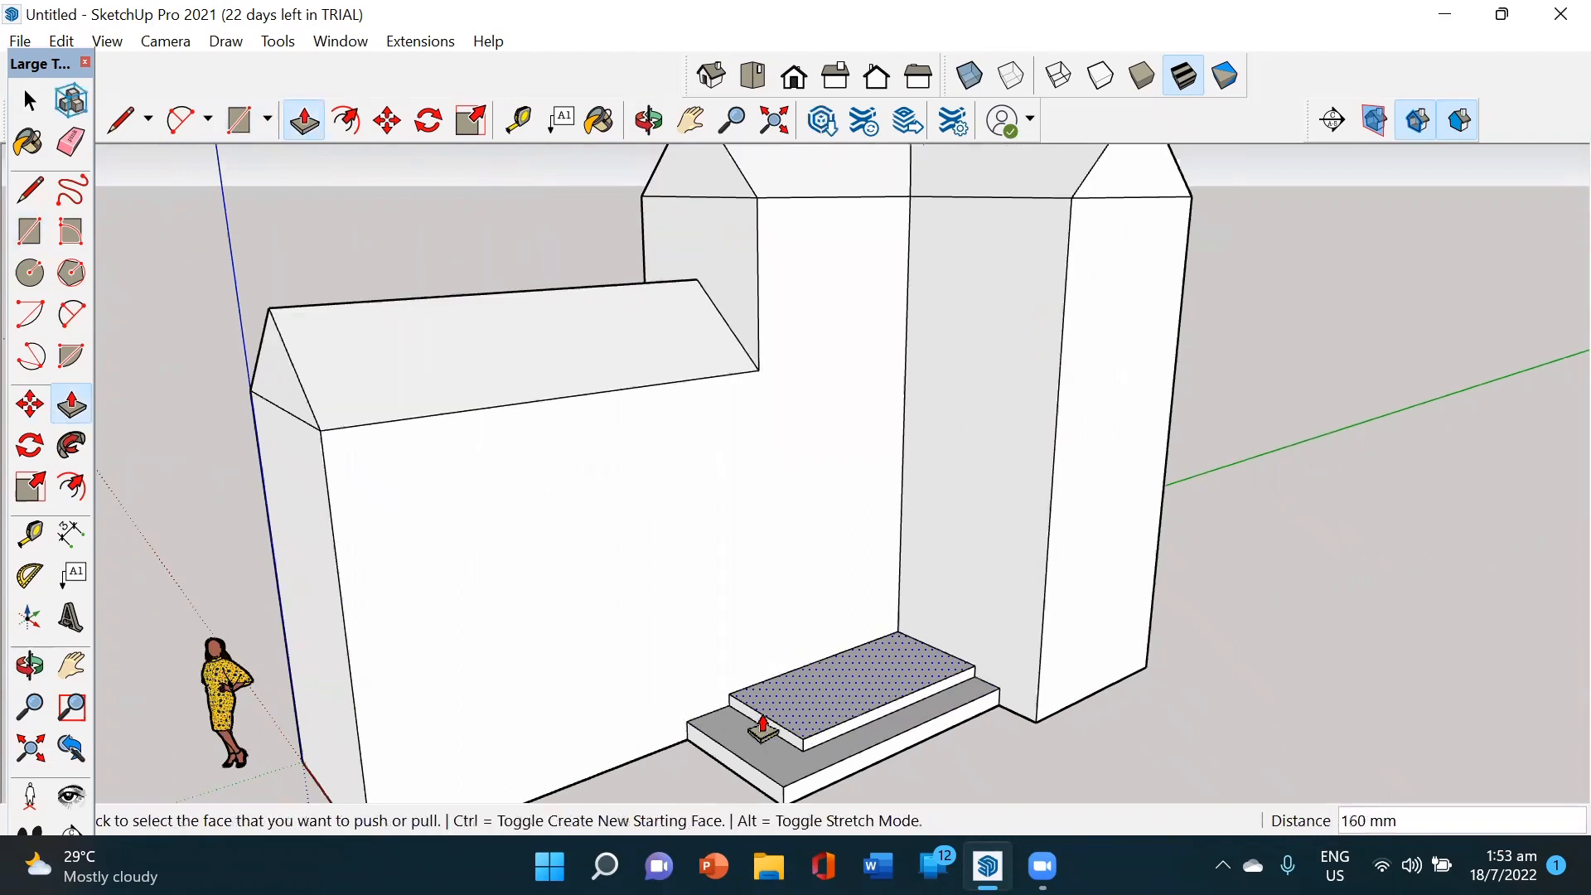
Step: Draw a door rectangle about 2559 by 1686 mm on the long wall, rising from the upper step at the inner corner
middle_drag(764, 721, 789, 668)
click(23, 232)
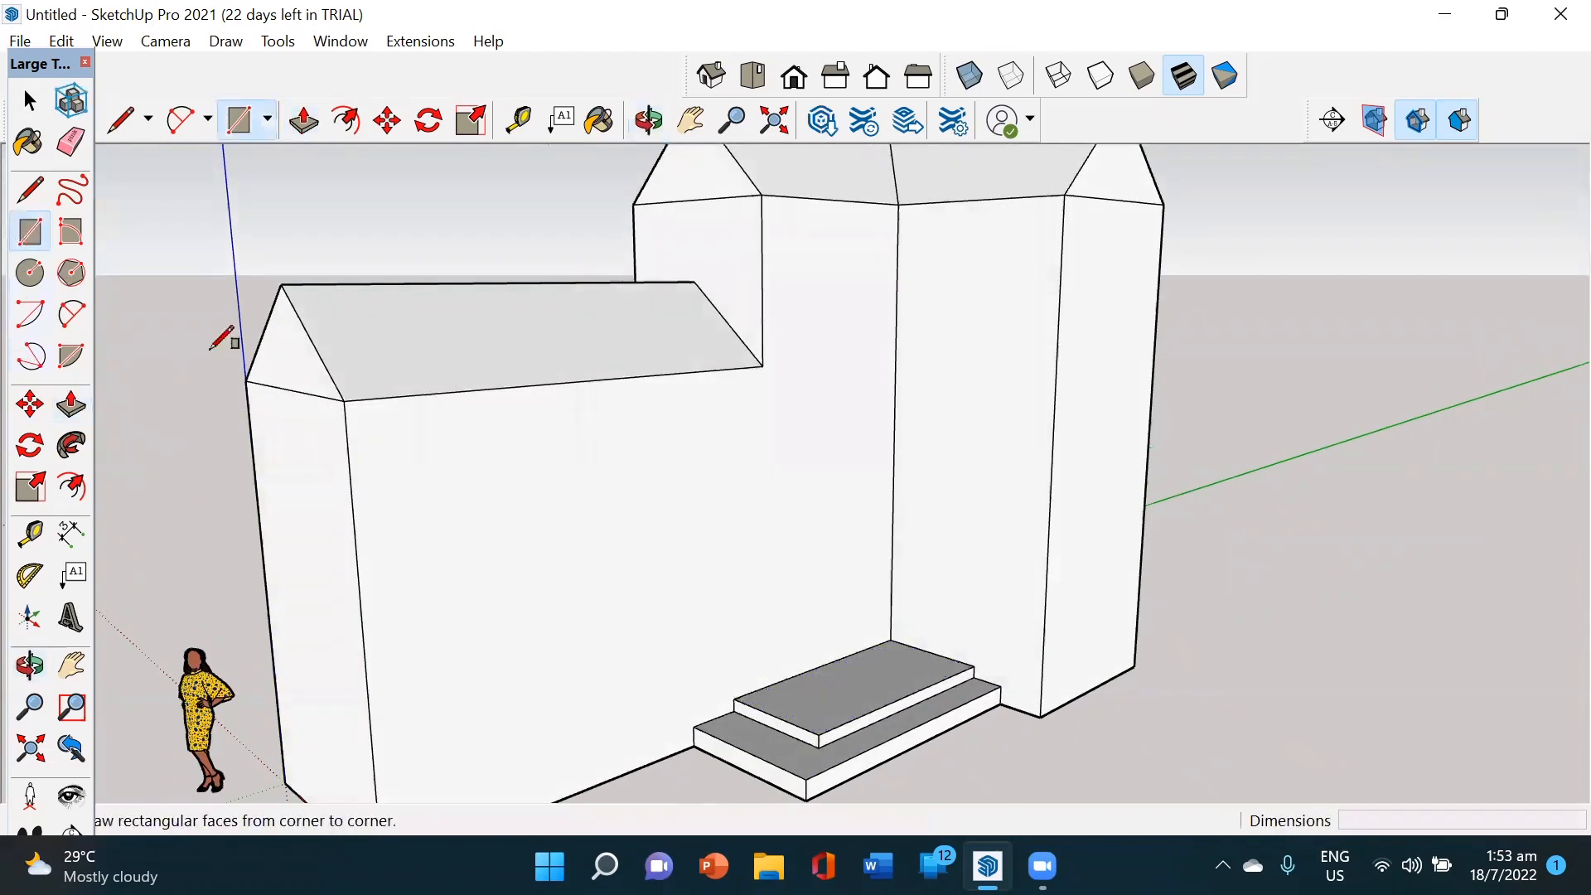
click(892, 638)
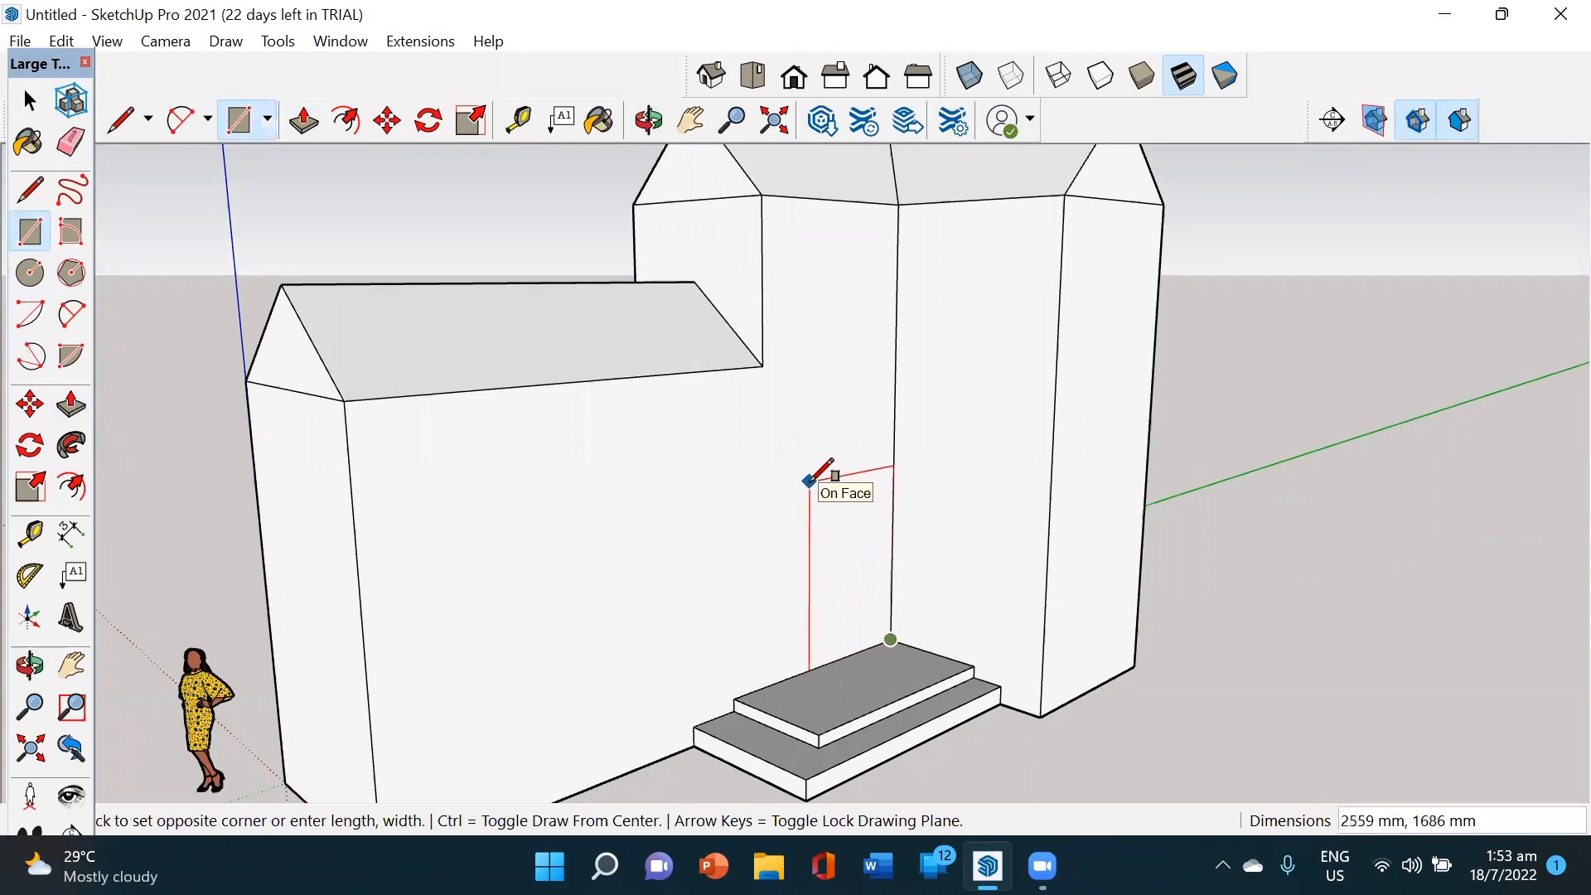
click(809, 479)
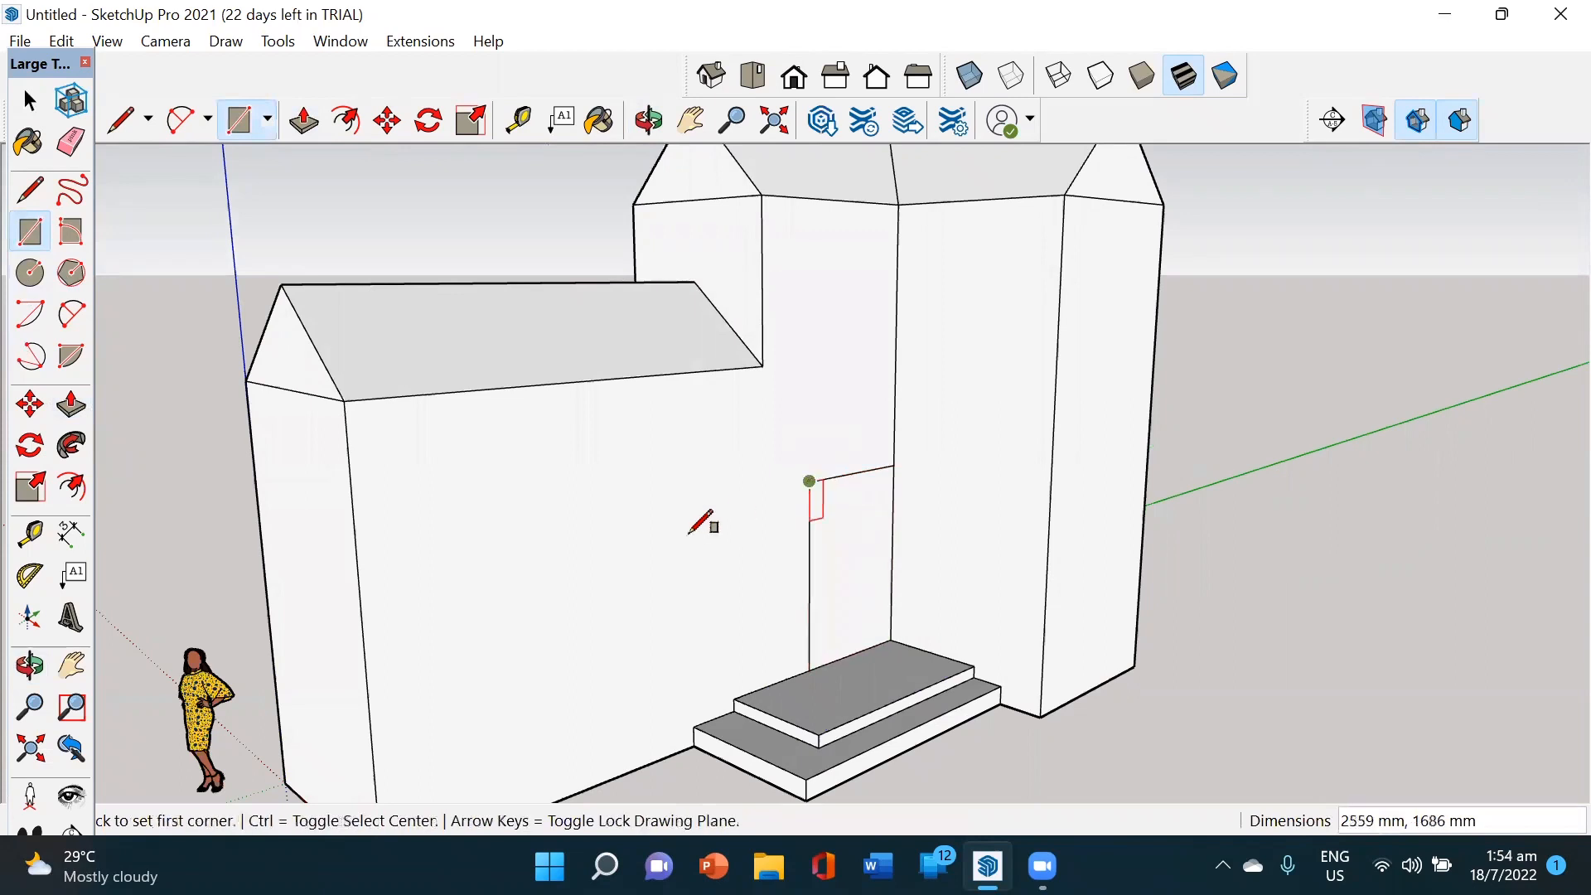
Step: Offset the door rectangle's outline inward to leave a narrow frame around the door panel
click(77, 491)
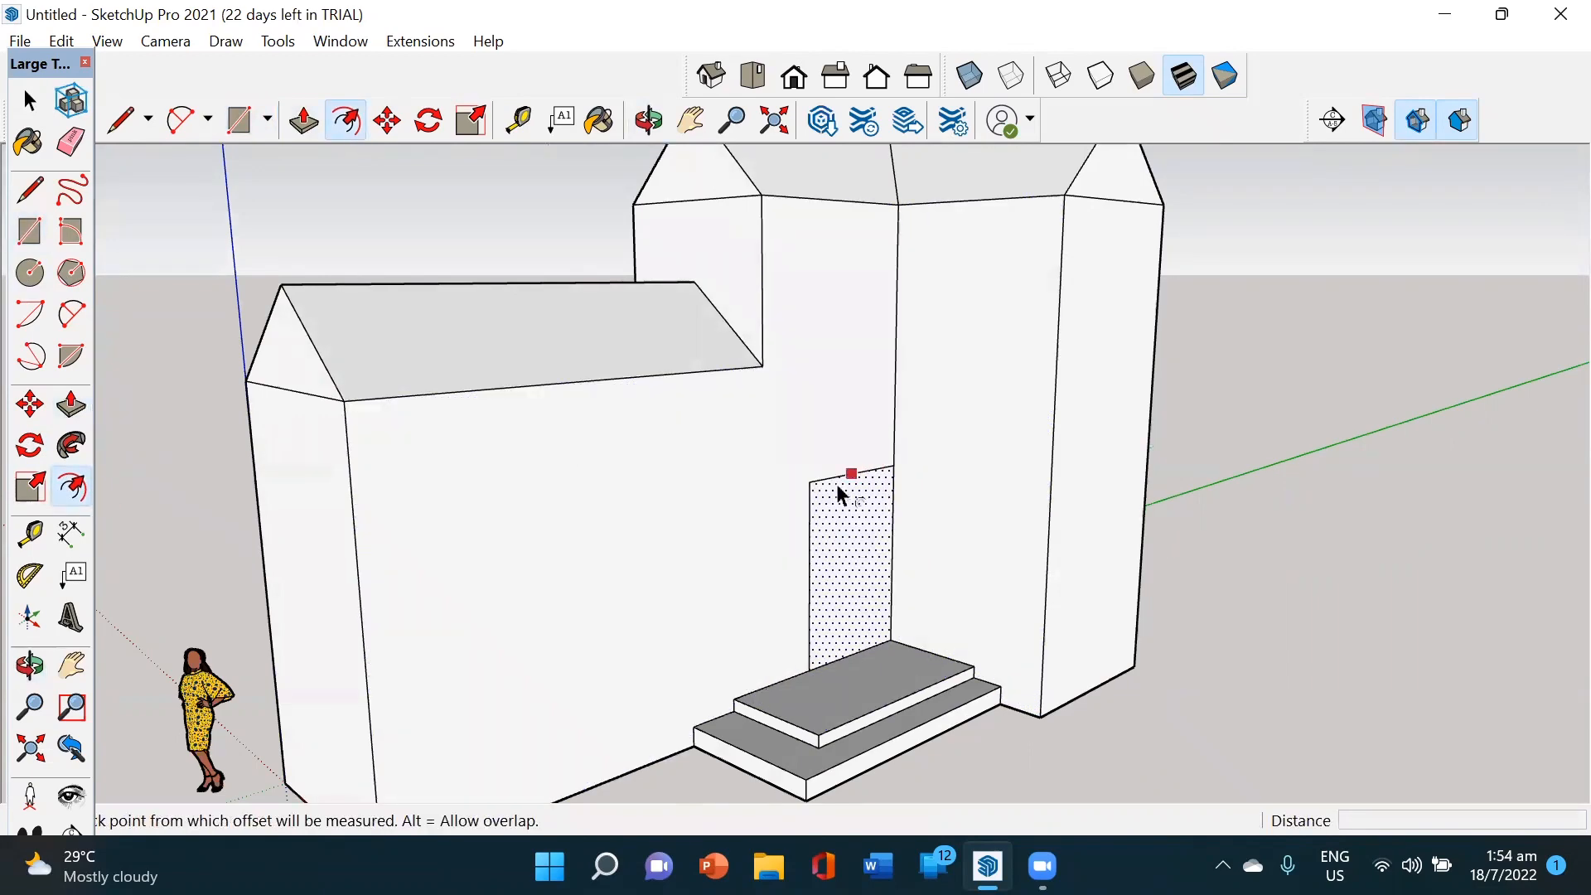
click(845, 581)
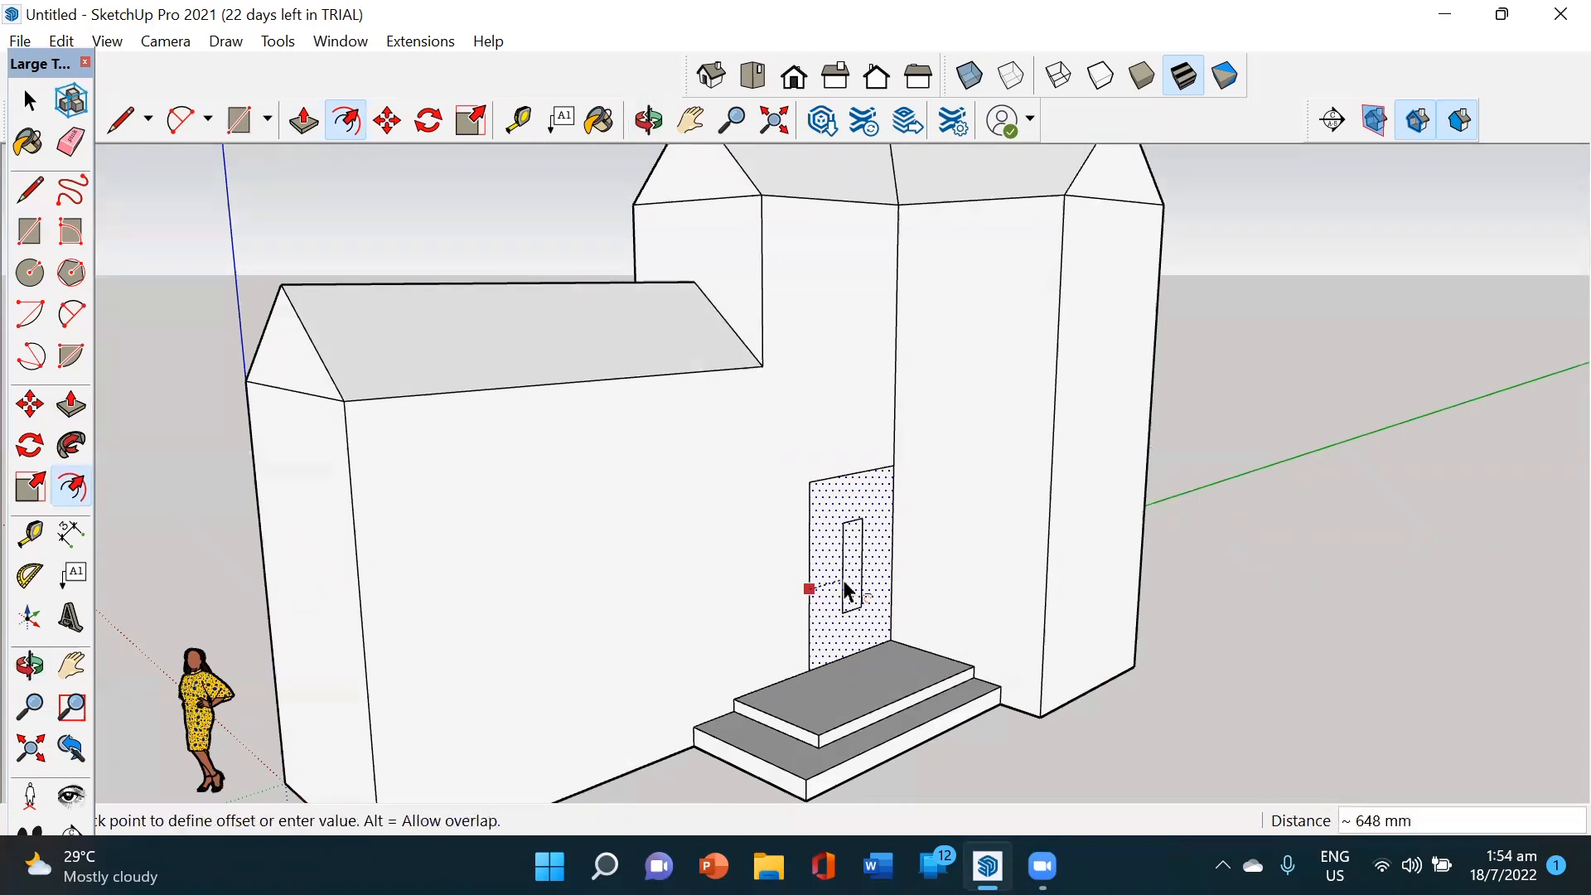
click(820, 637)
Step: Push/Pull the inner door panel about 71 mm into the wall and the surrounding frame about 66 mm outward
middle_drag(774, 685, 671, 674)
key(p)
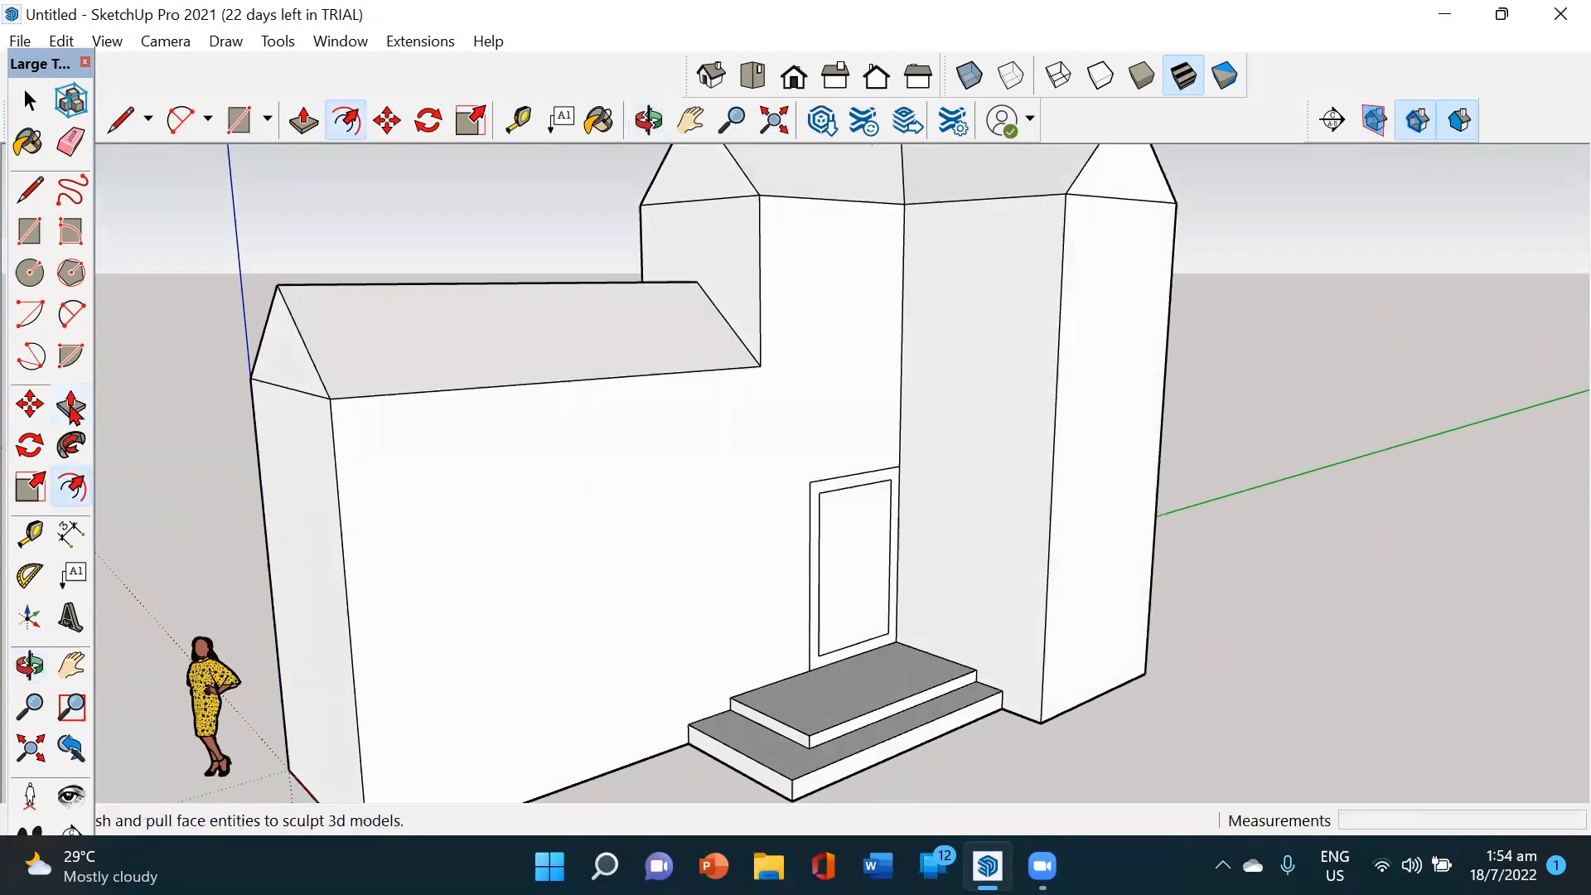
click(815, 659)
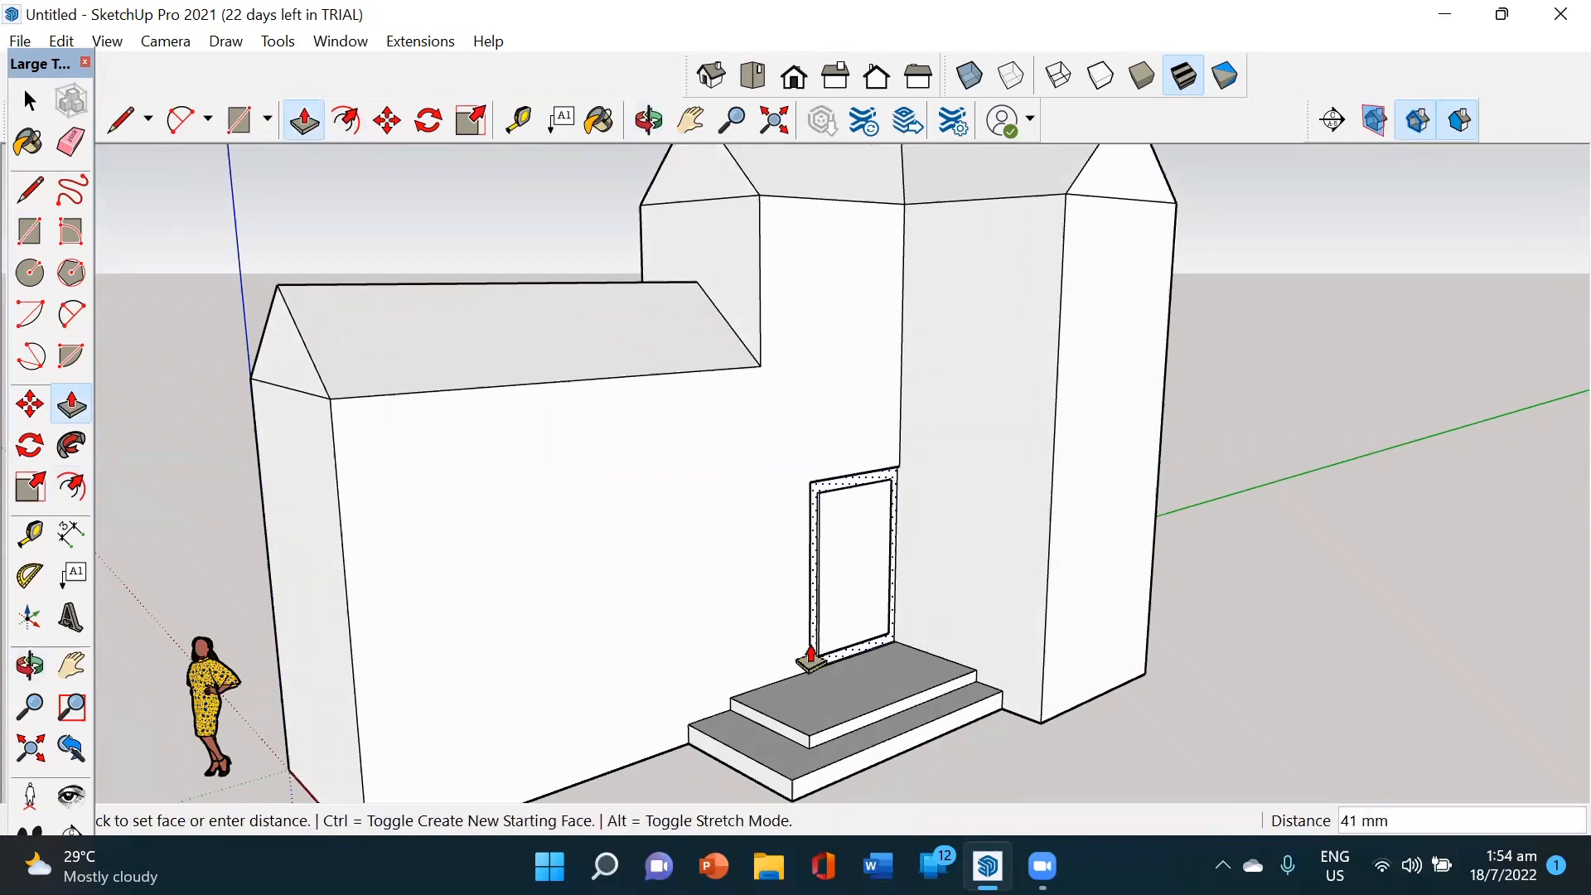
click(811, 661)
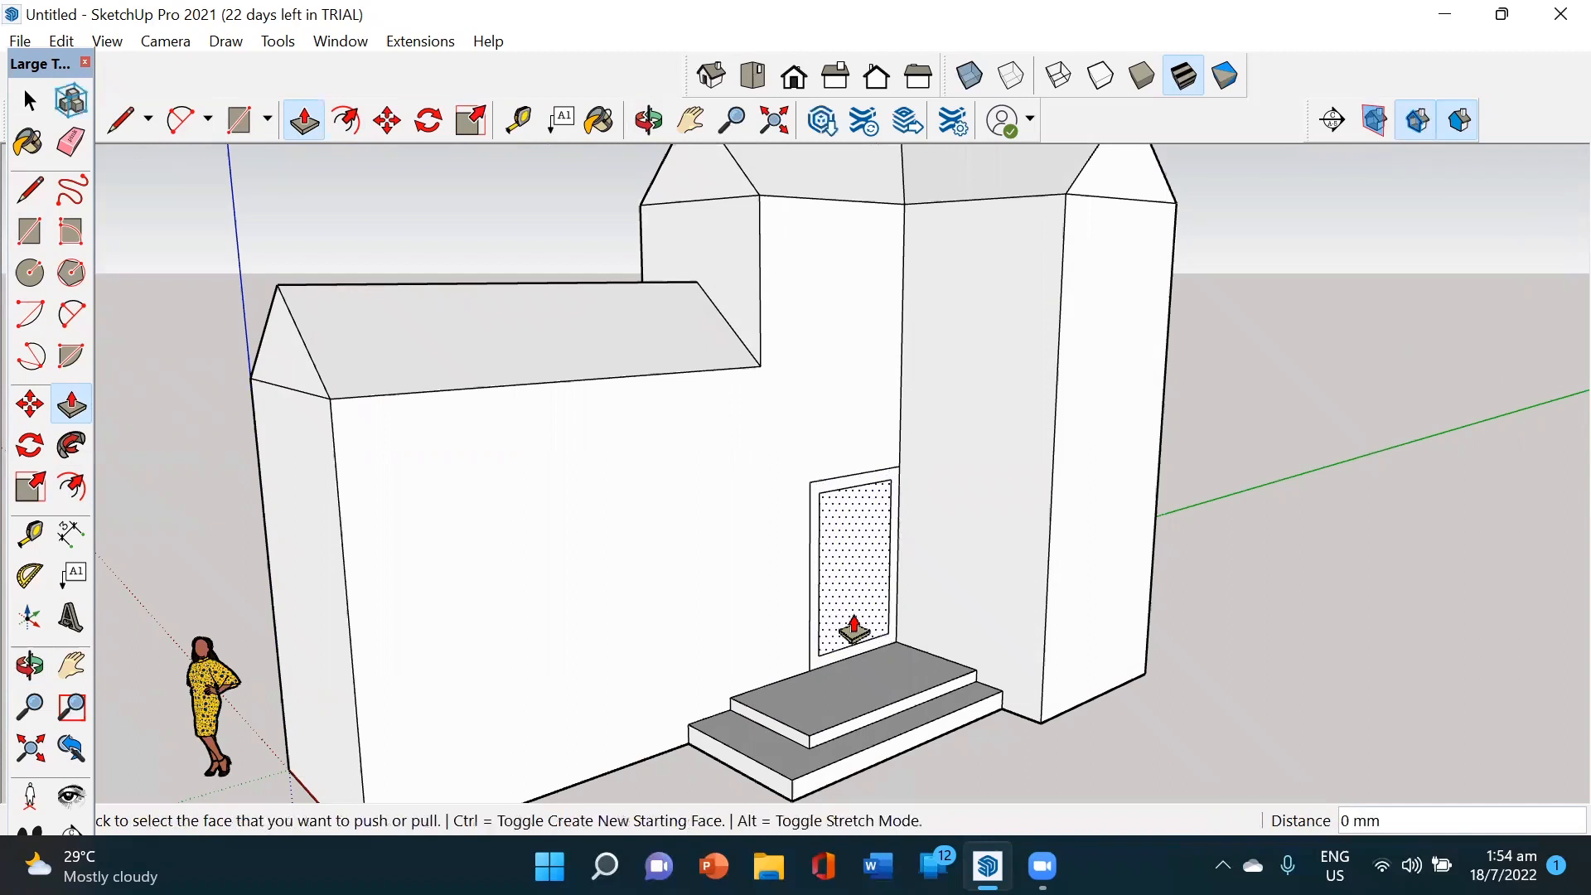
click(852, 632)
click(852, 625)
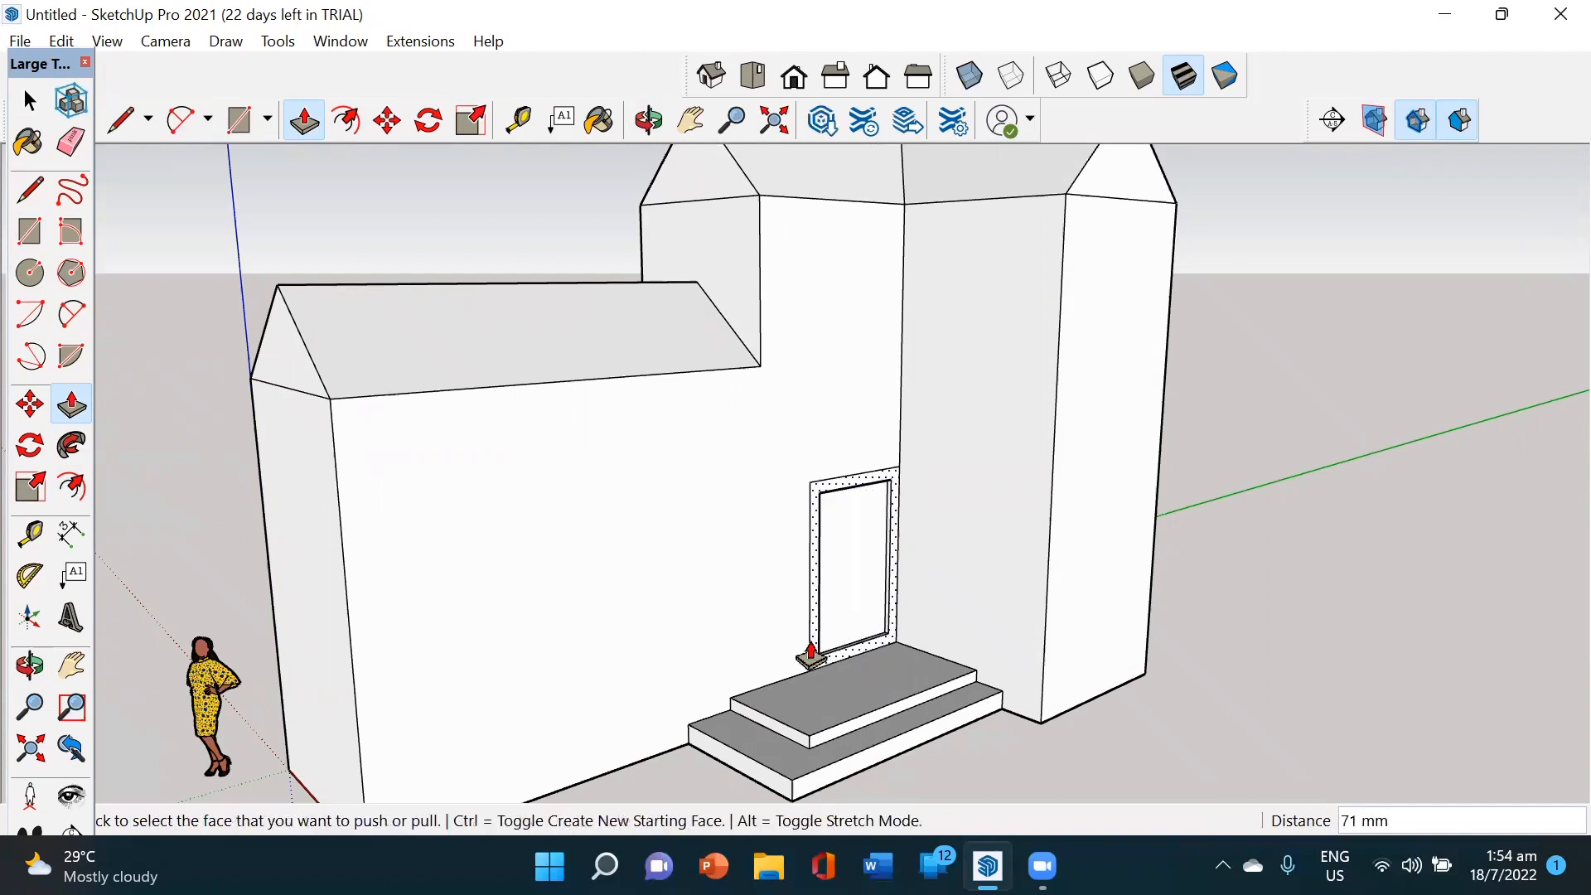
click(812, 657)
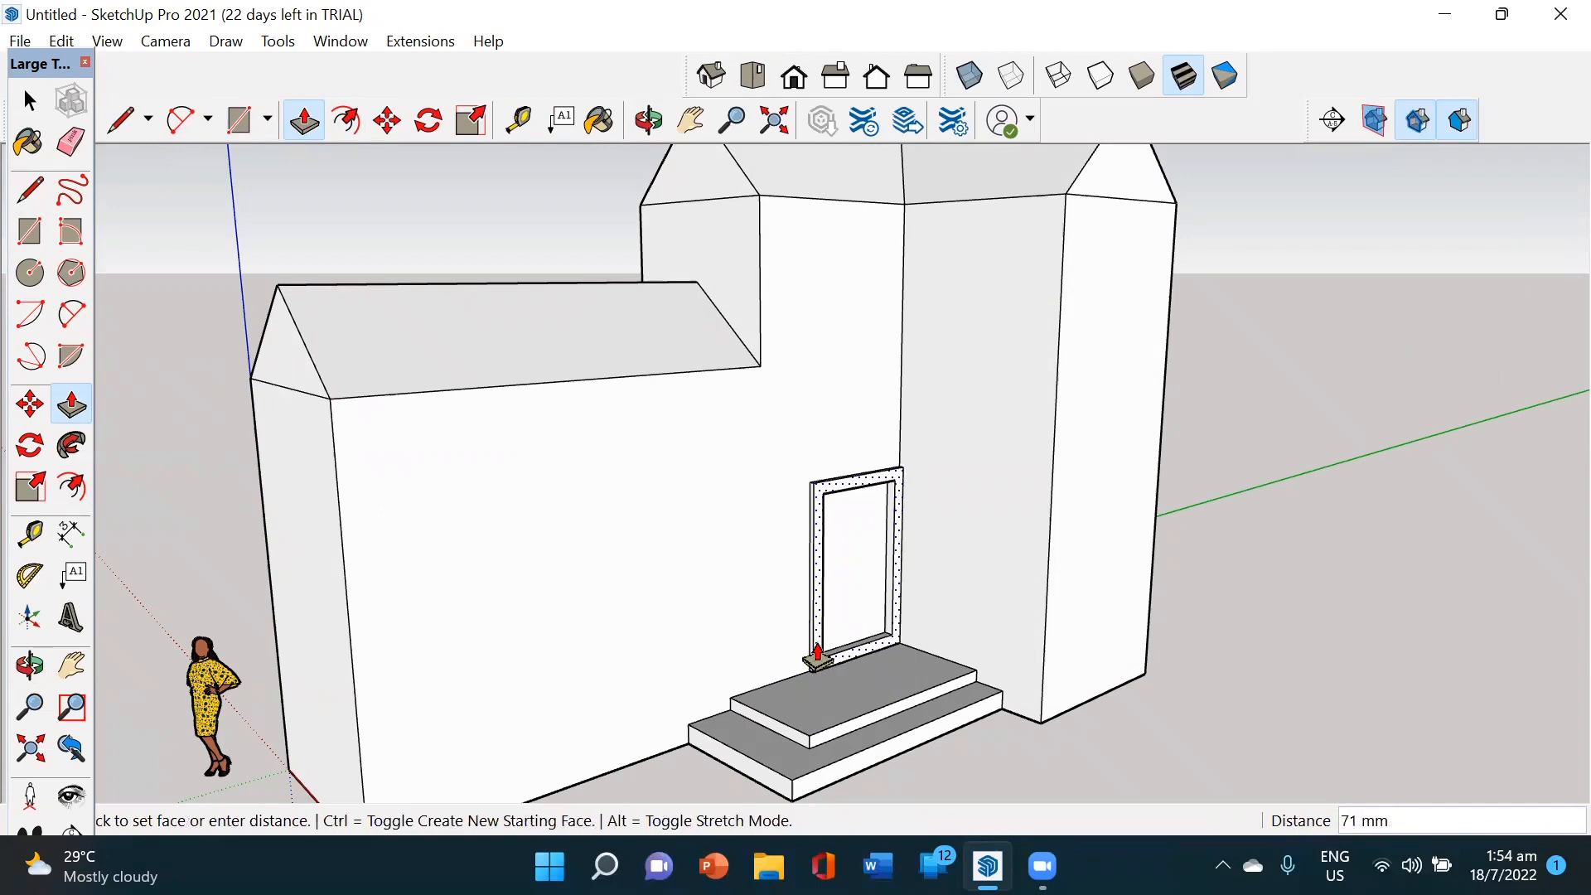
click(816, 652)
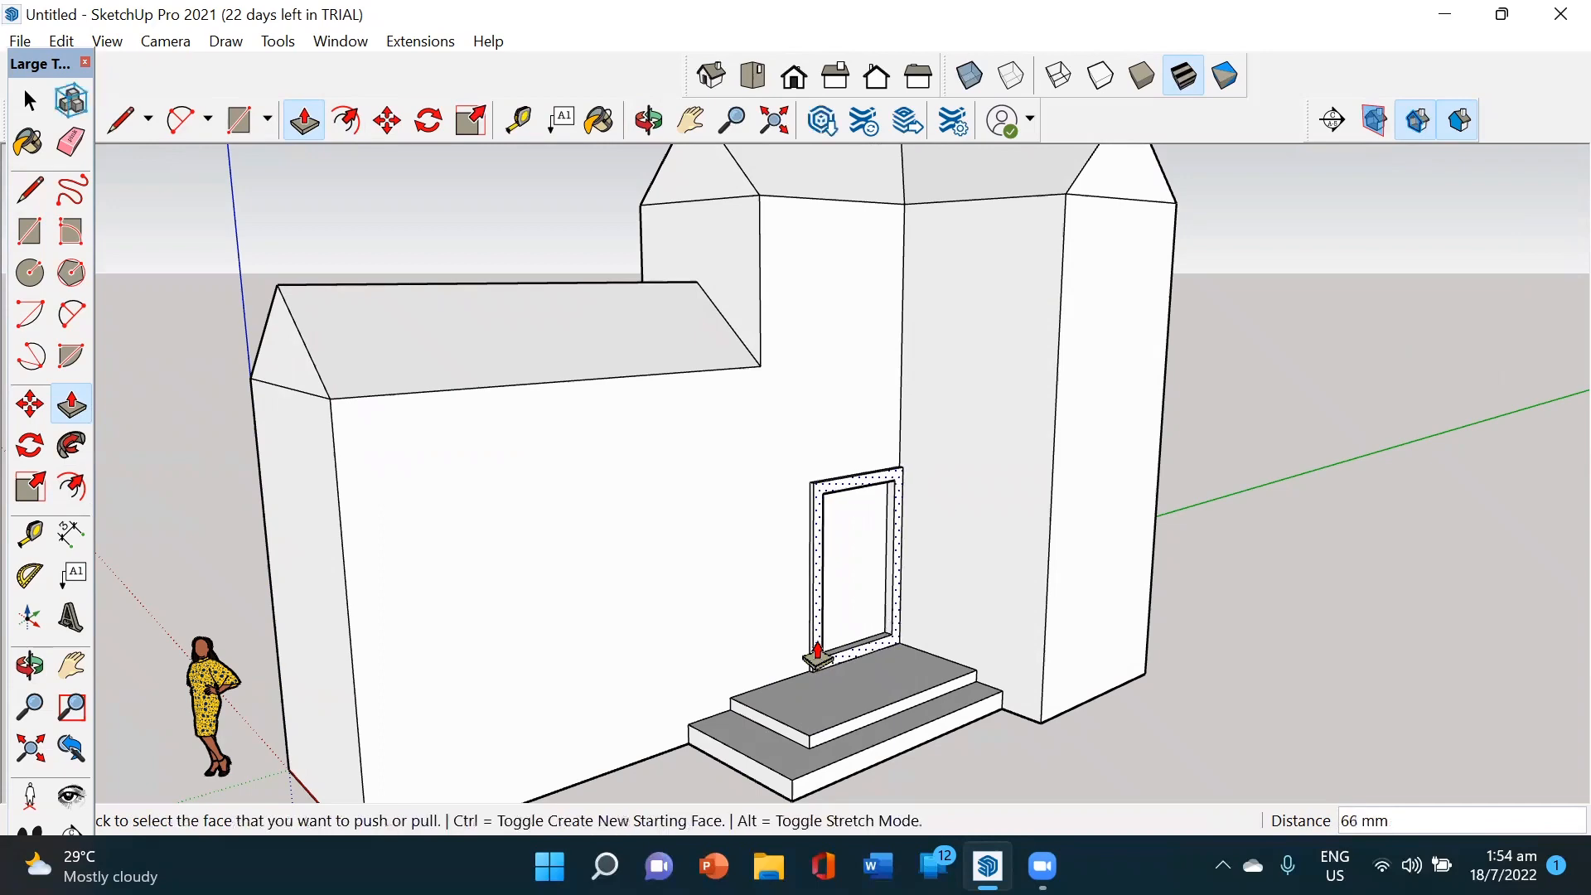
Step: Draw a window rectangle about 1010 by 741 mm on the lower section's long wall, near its outer end
click(29, 239)
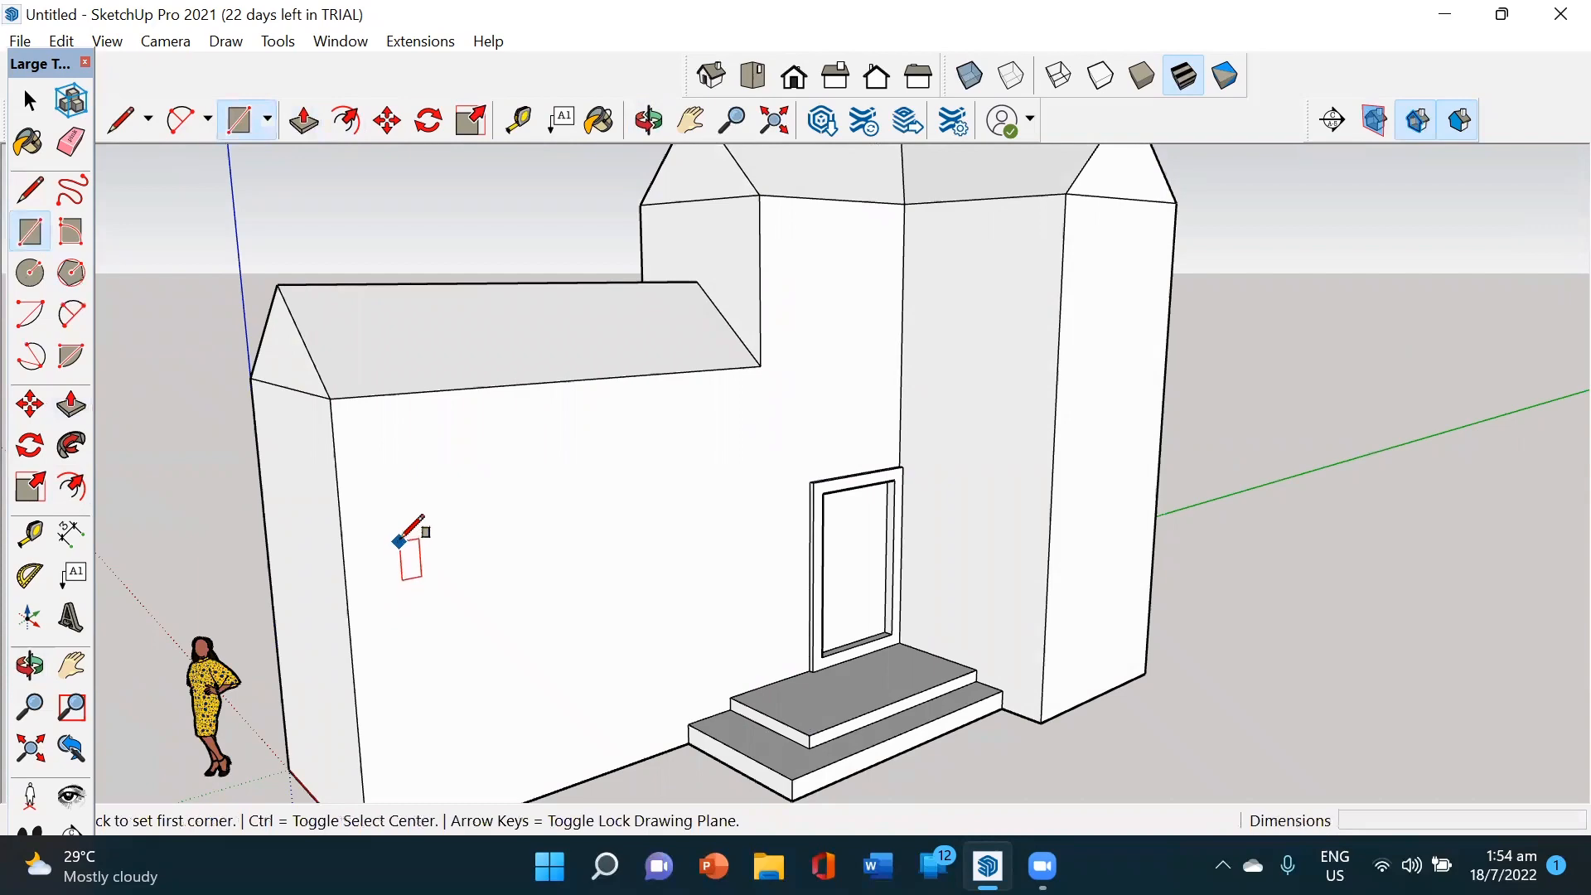
click(400, 537)
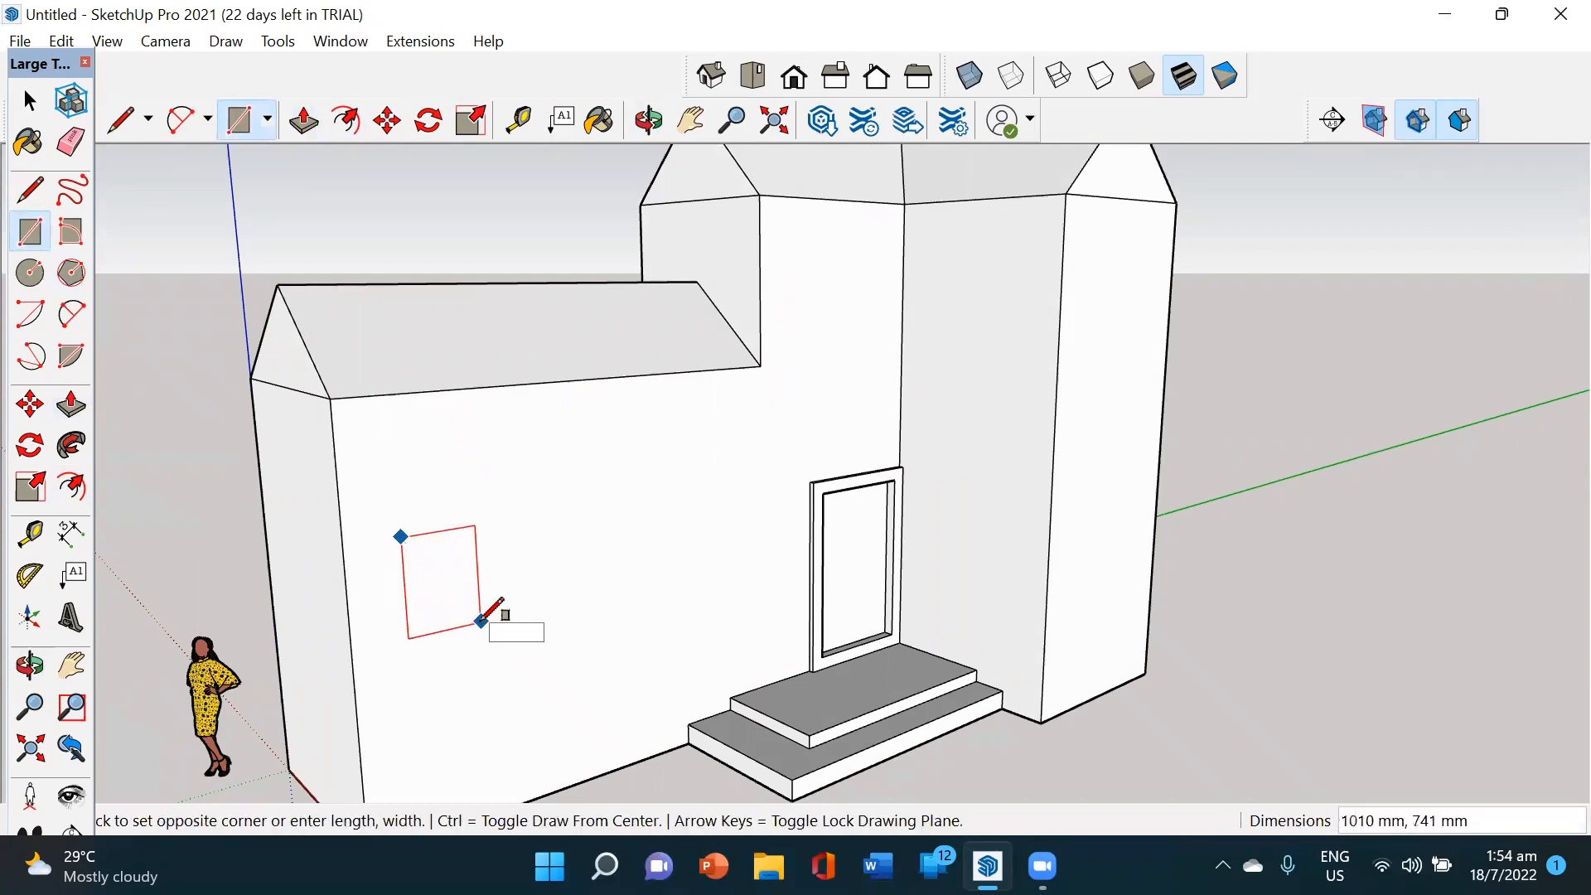
click(481, 622)
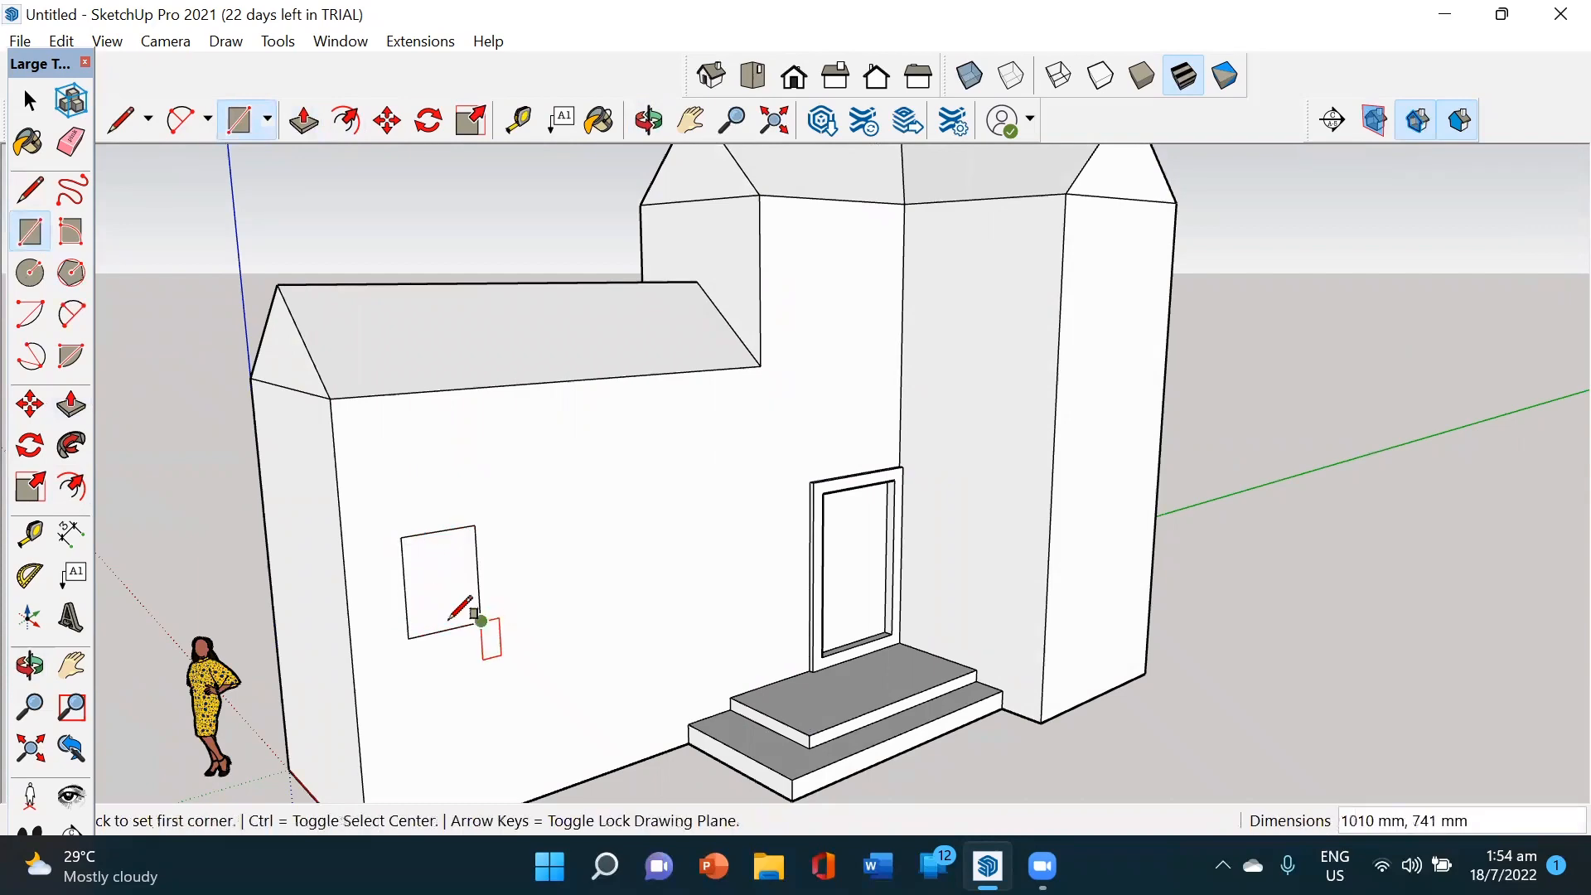
Step: Offset the window rectangle inward twice to form two nested frames around the pane
click(71, 486)
scroll(455, 618, up, 3)
click(443, 610)
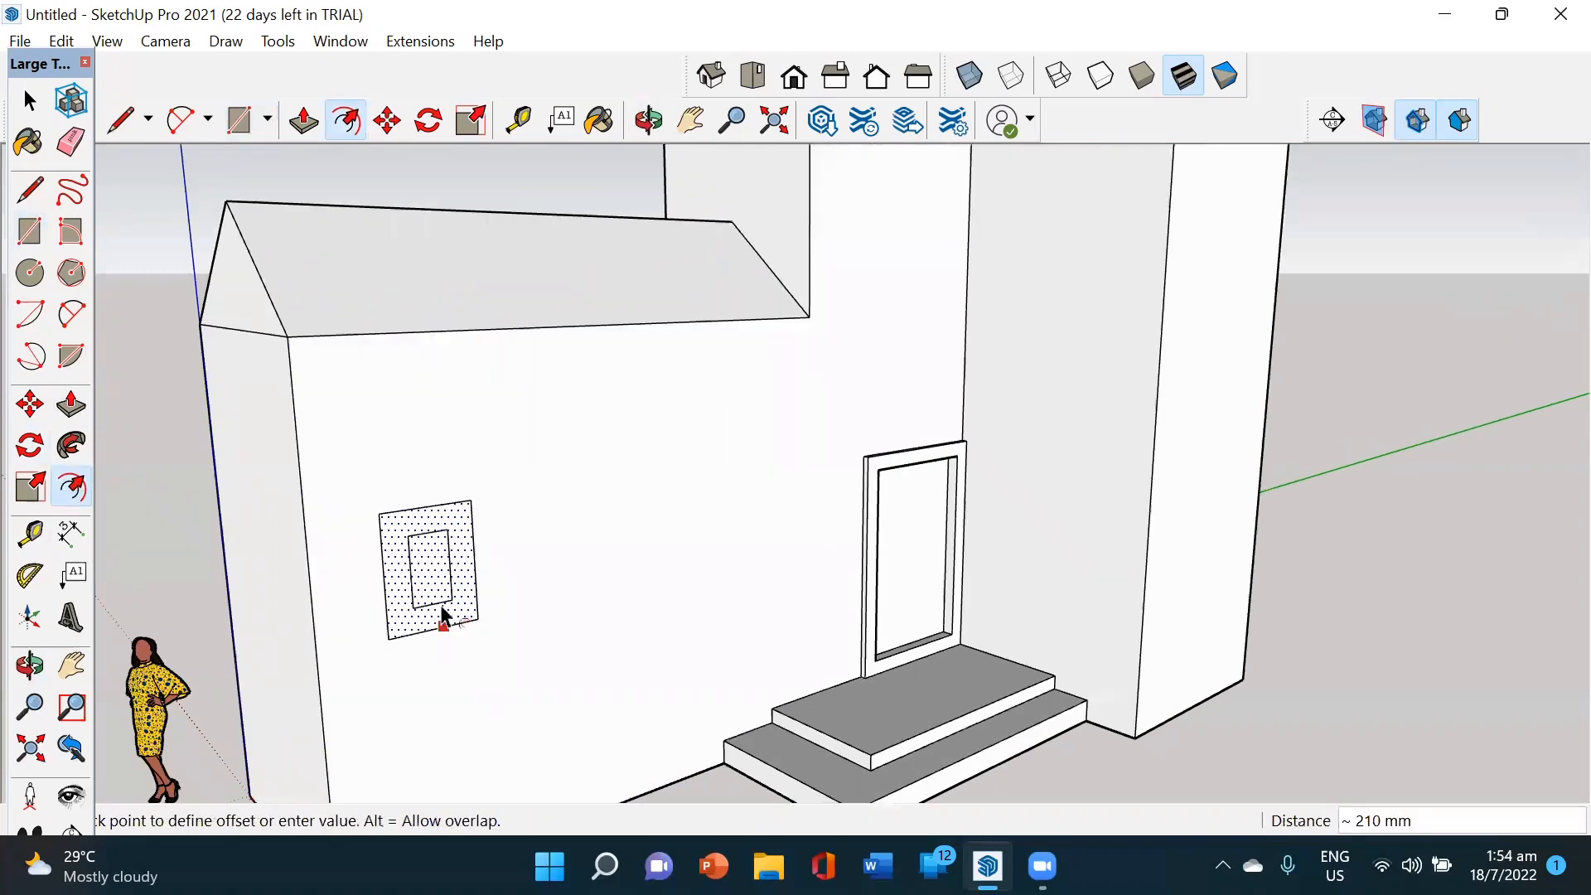
click(438, 621)
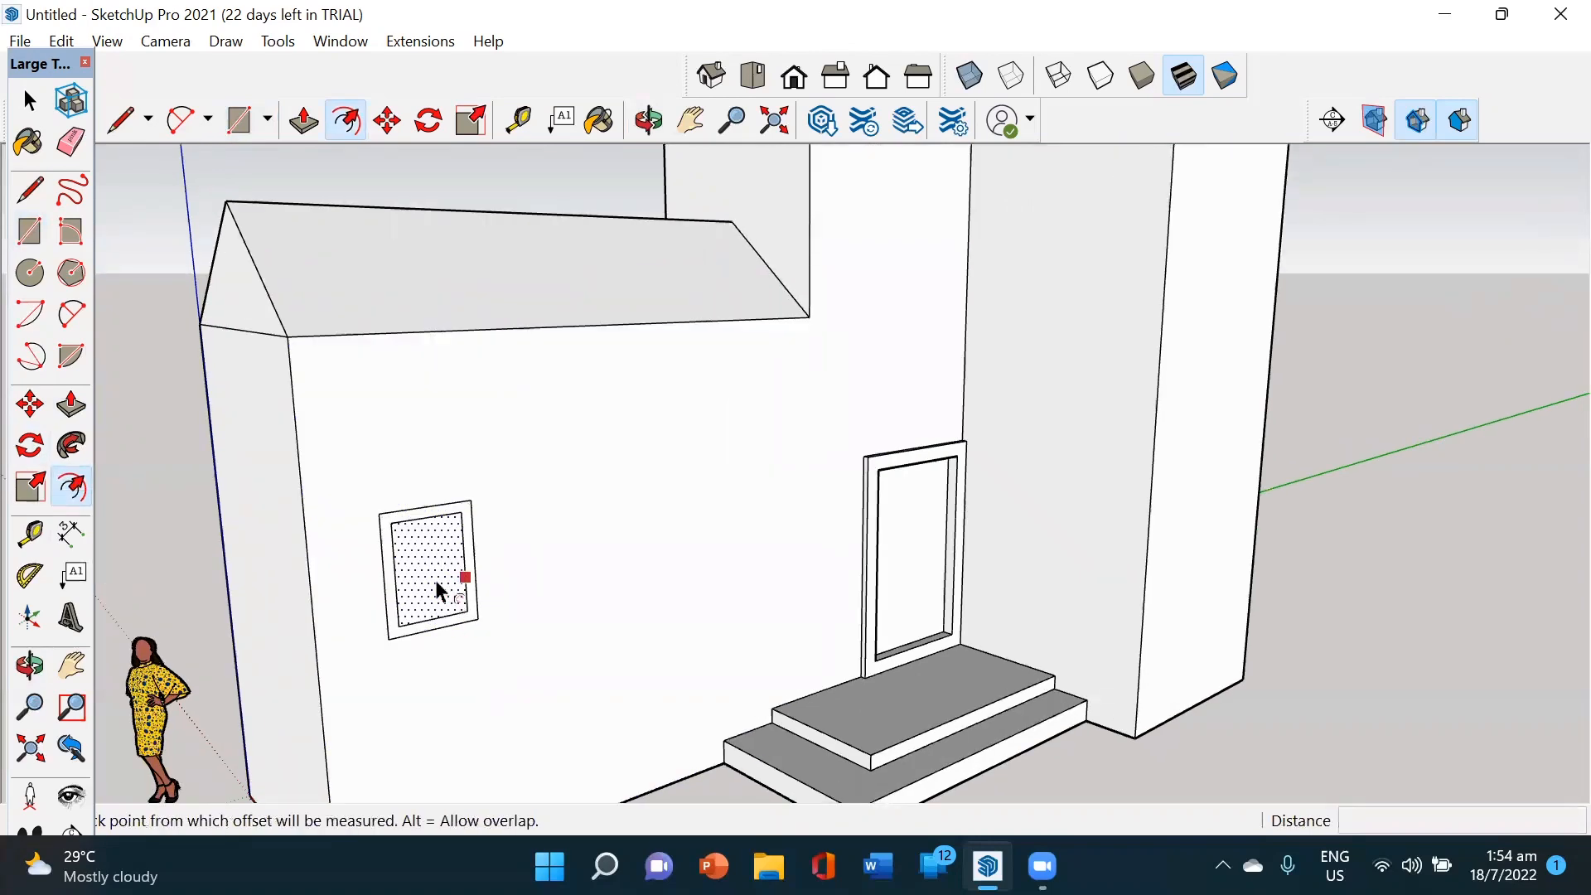
click(435, 580)
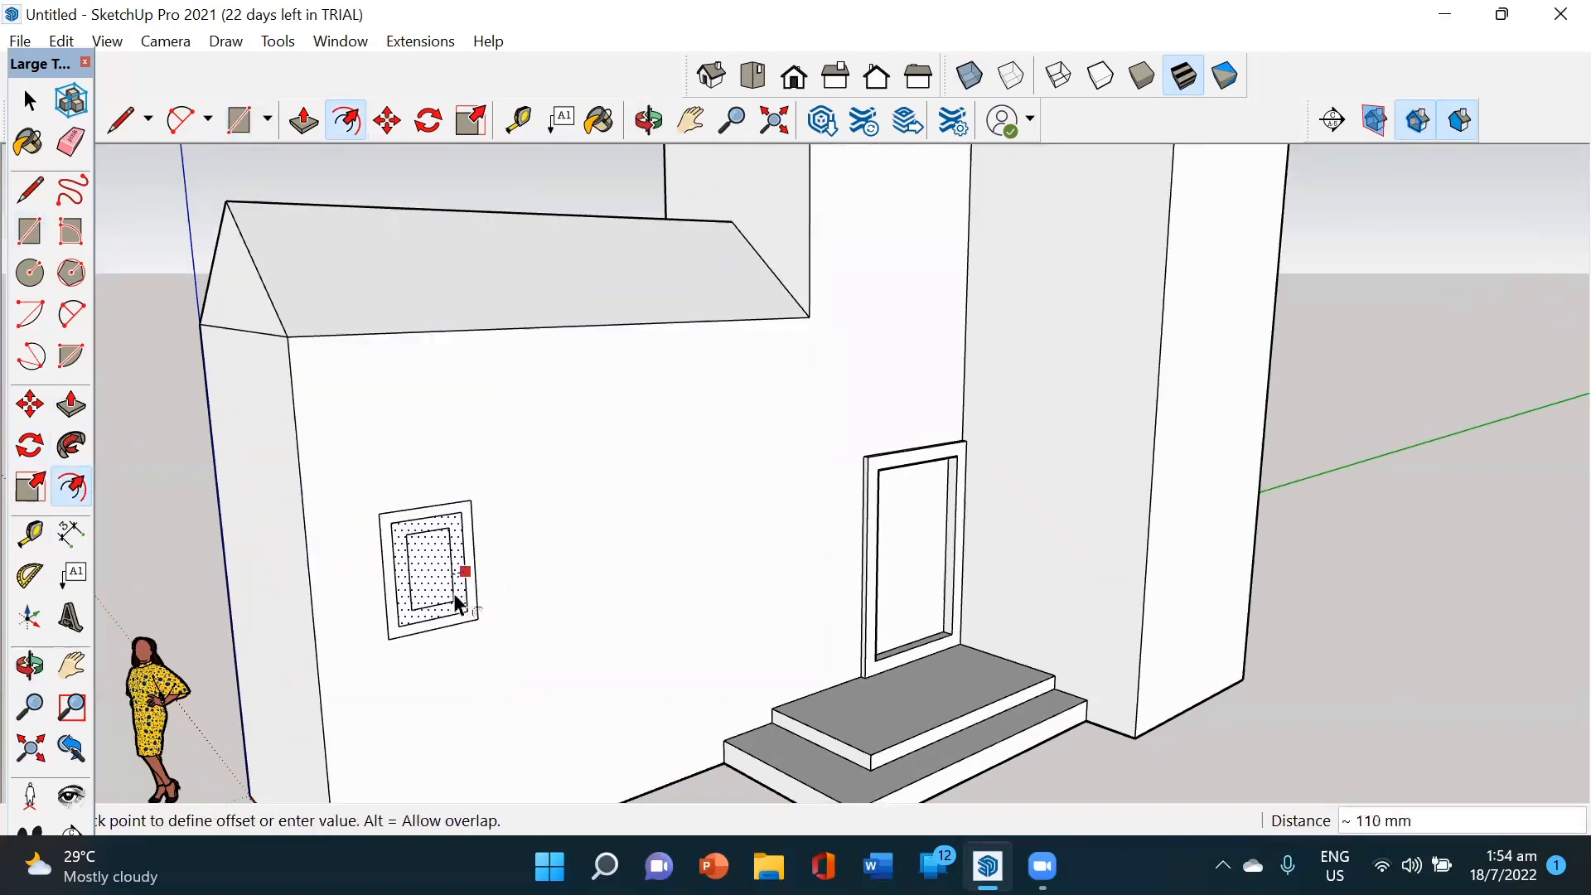
click(457, 580)
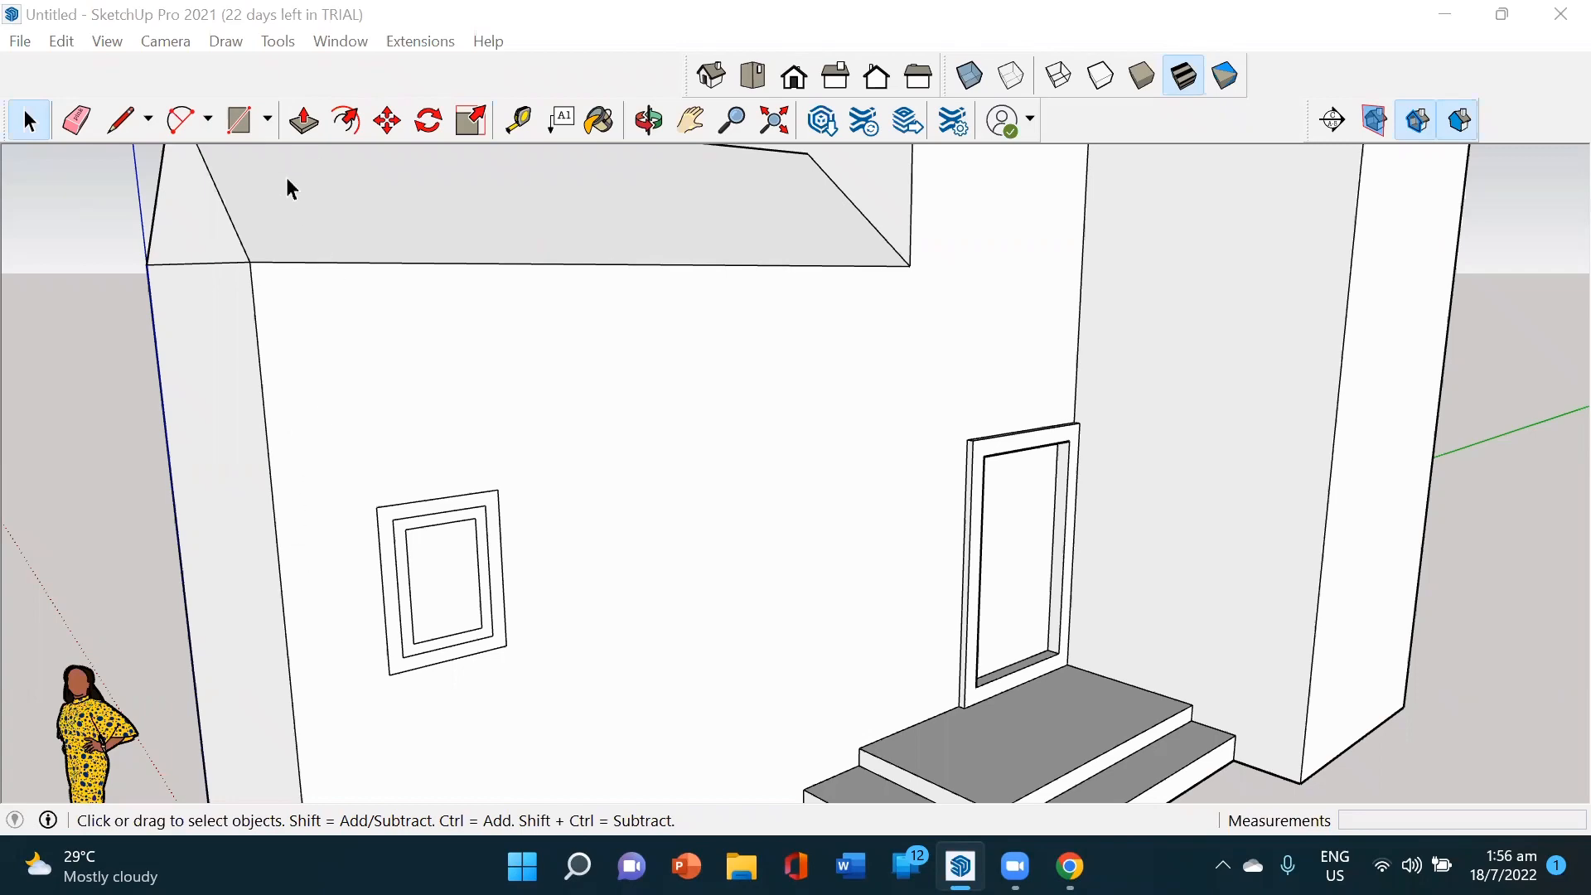
Step: Push/Pull the window's outer frame outward and recess the innermost pane about 78 mm
click(304, 120)
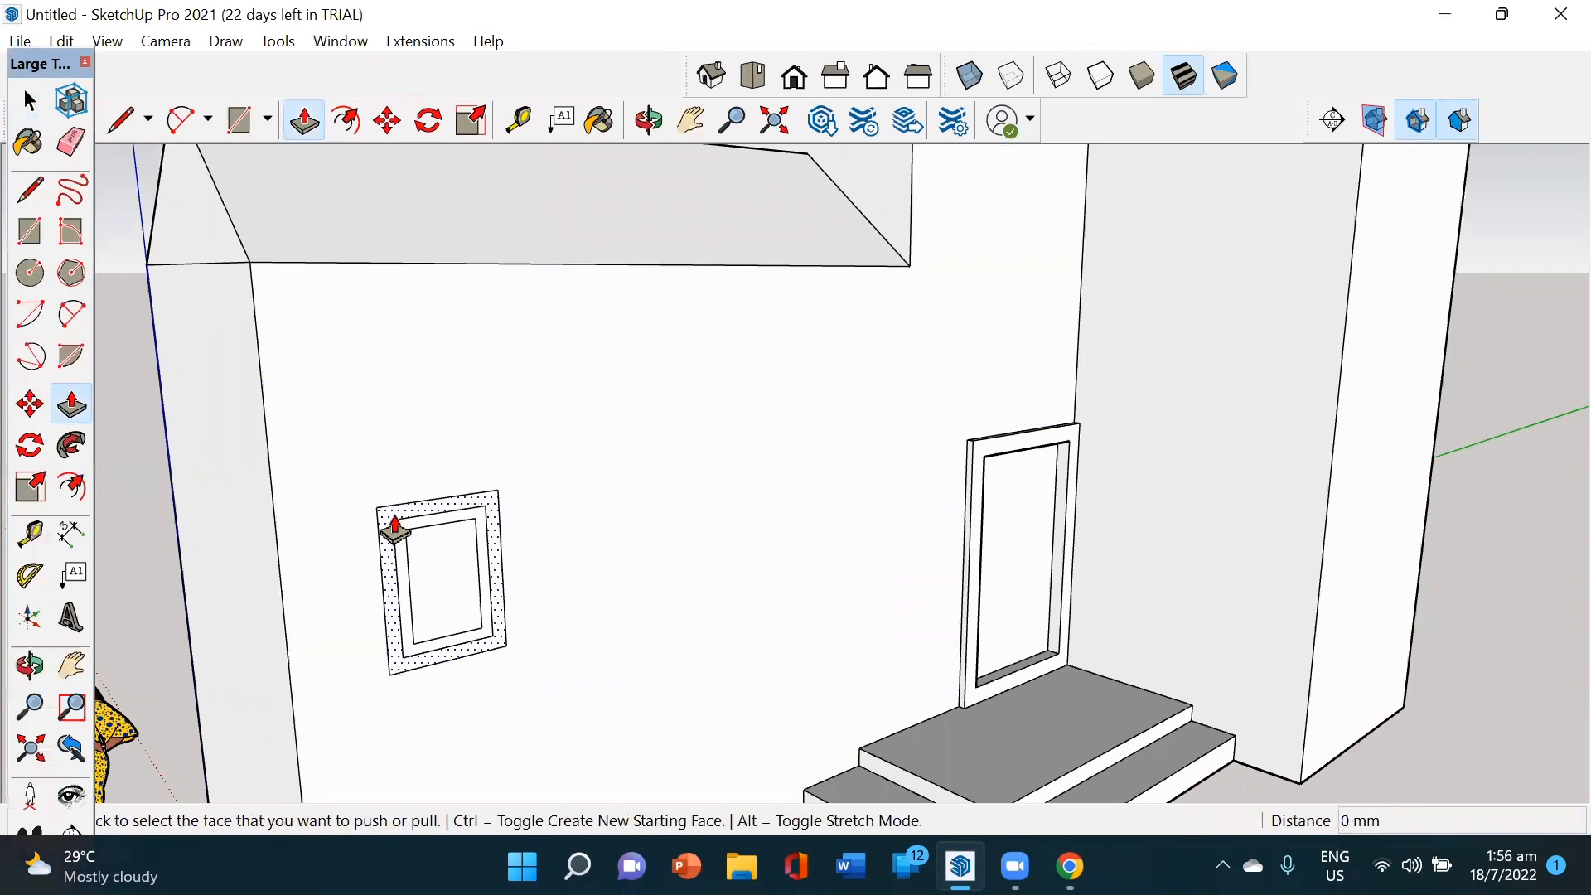
scroll(395, 531, up, 1)
click(394, 531)
click(414, 547)
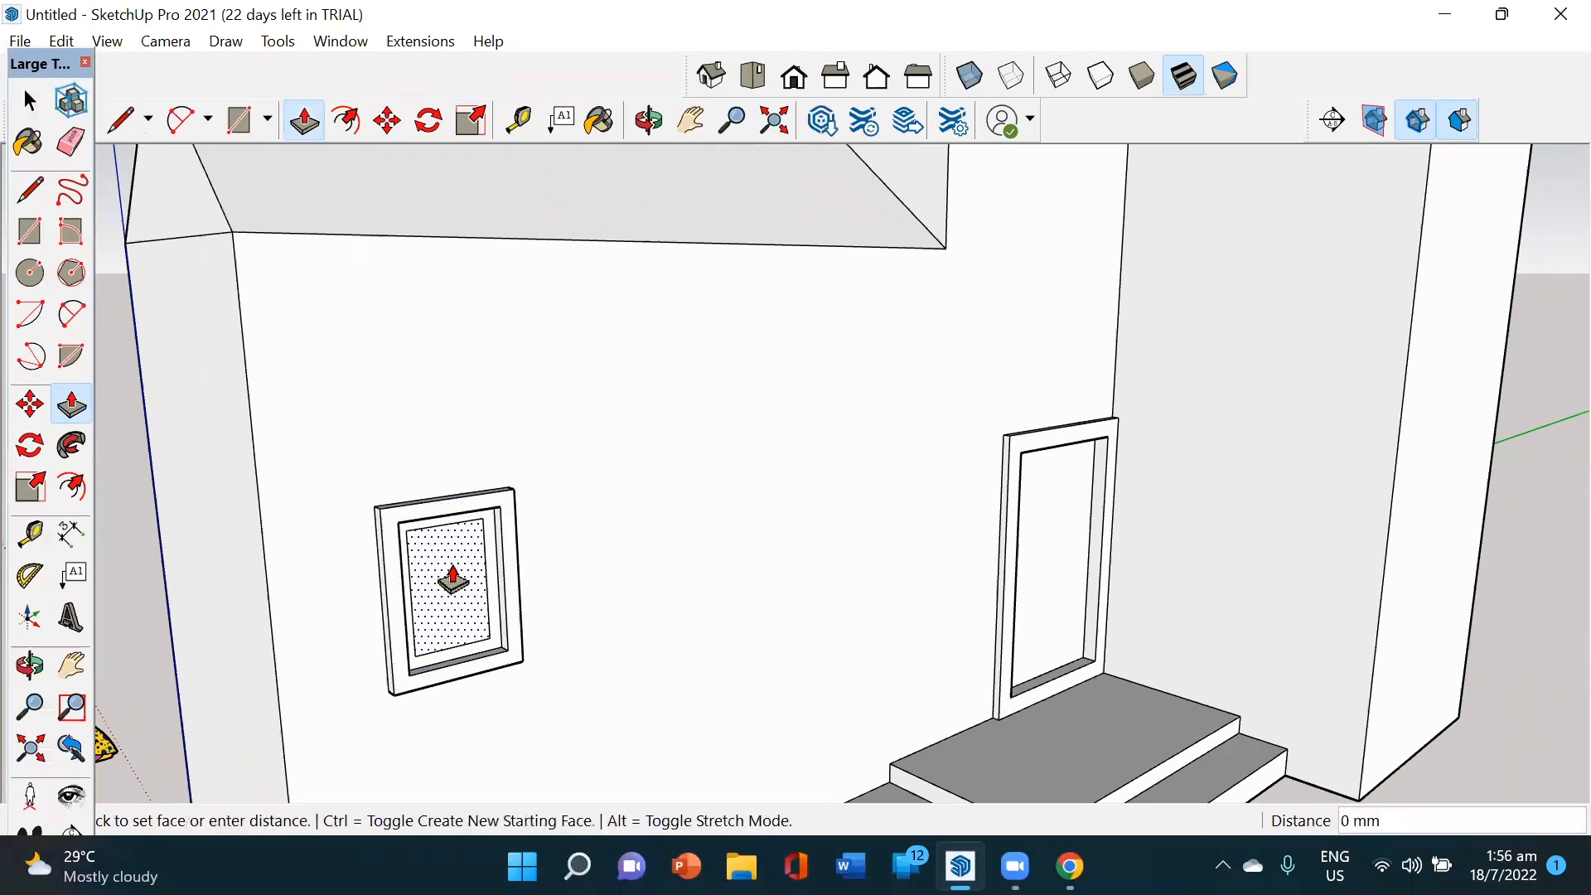
click(431, 553)
Step: Select the complete window and copy it about 2500 mm along the same wall toward the door
click(32, 108)
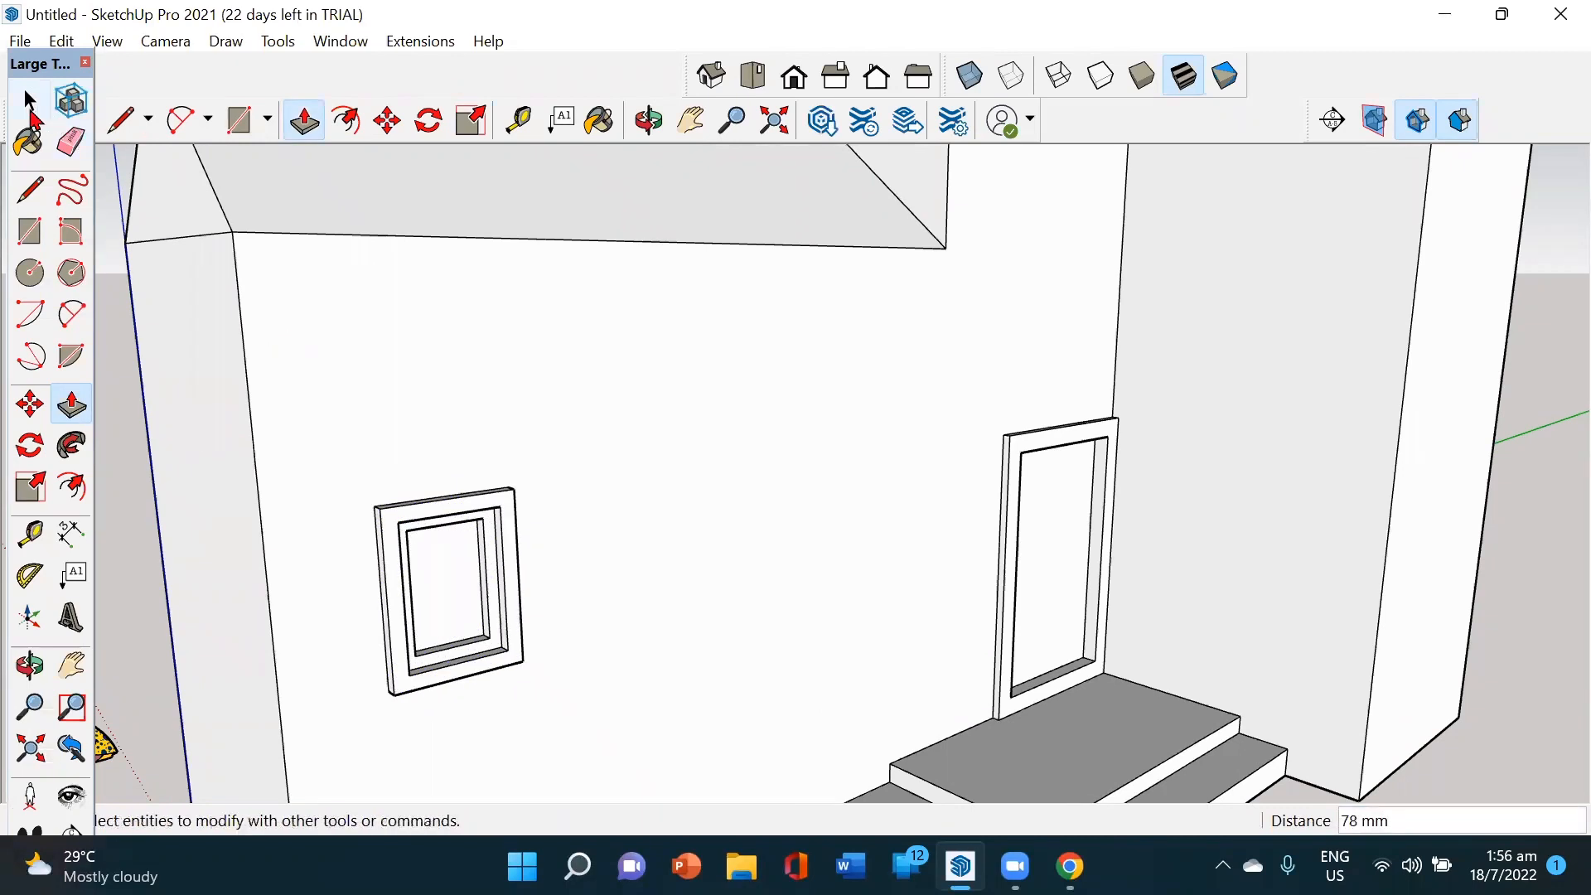
click(30, 103)
drag(429, 582, 555, 713)
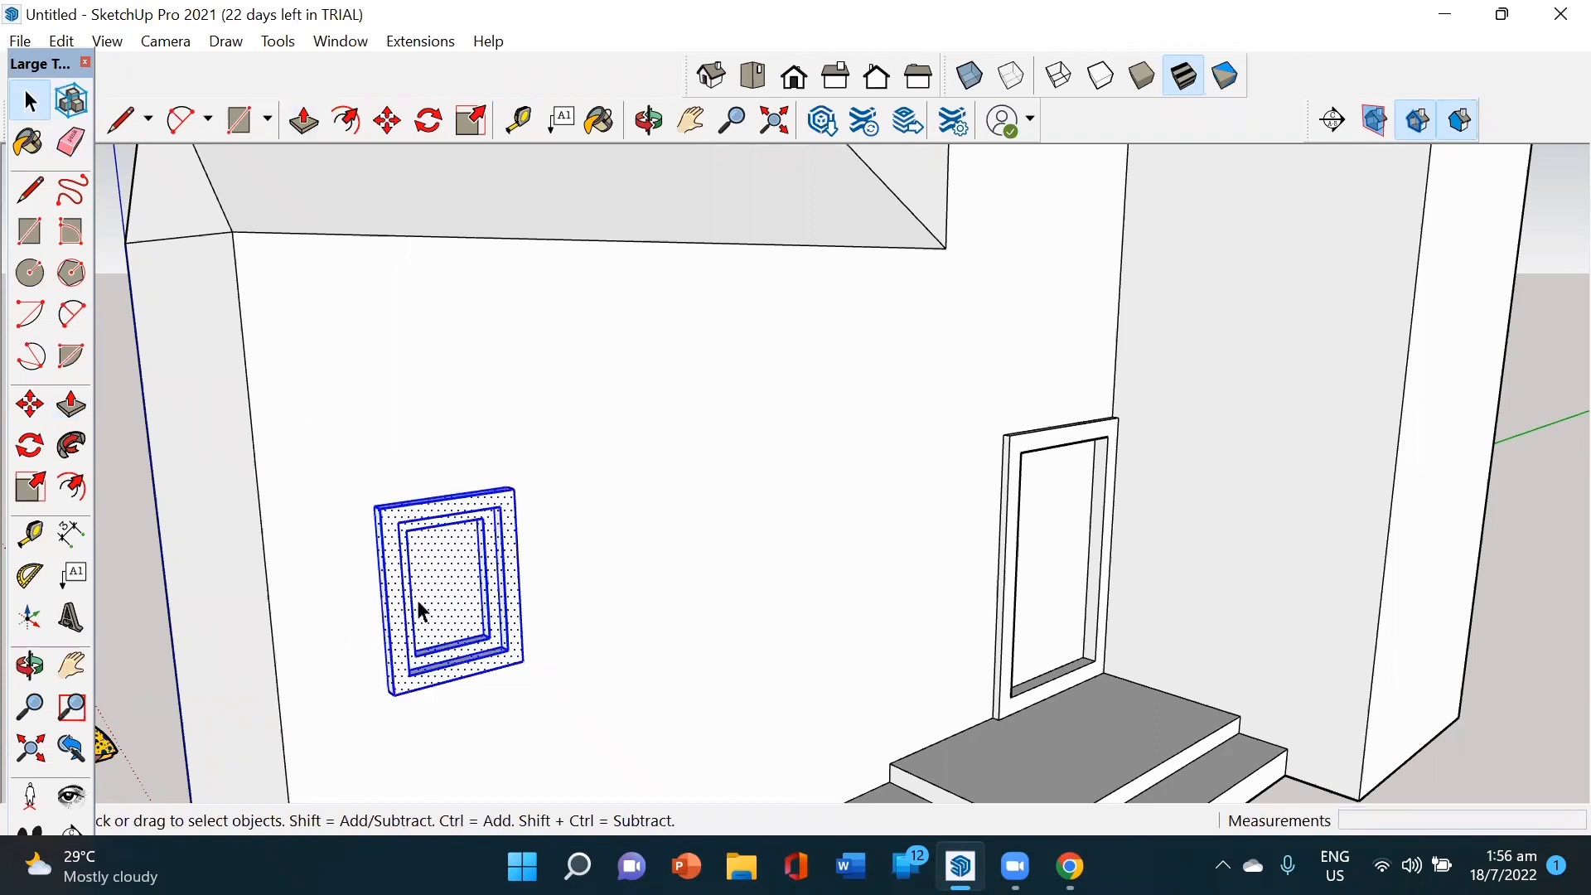
click(30, 404)
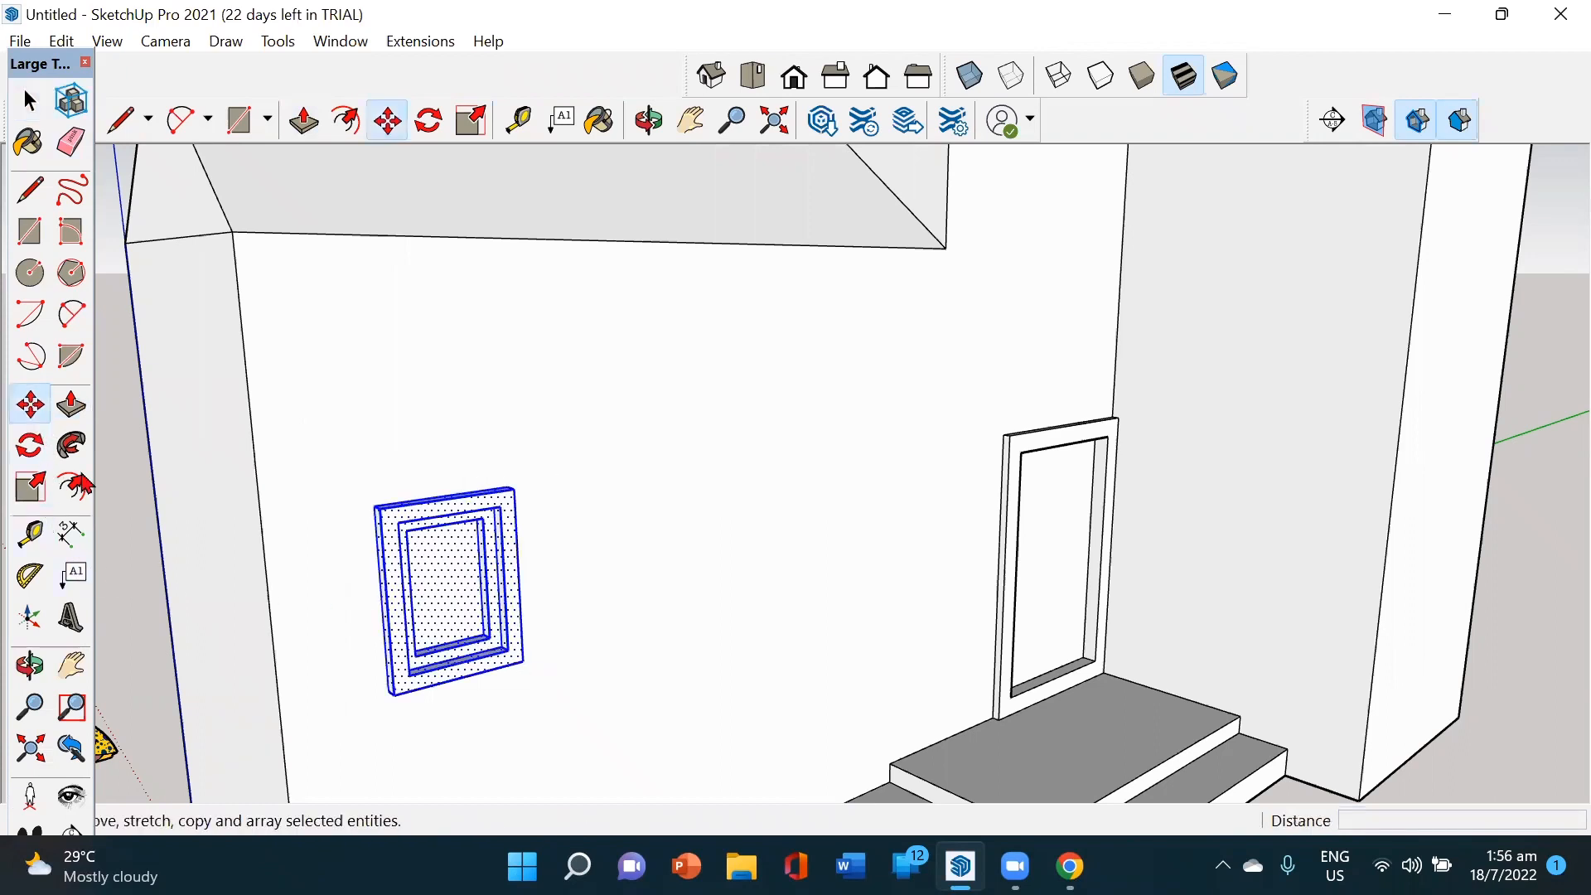
click(385, 699)
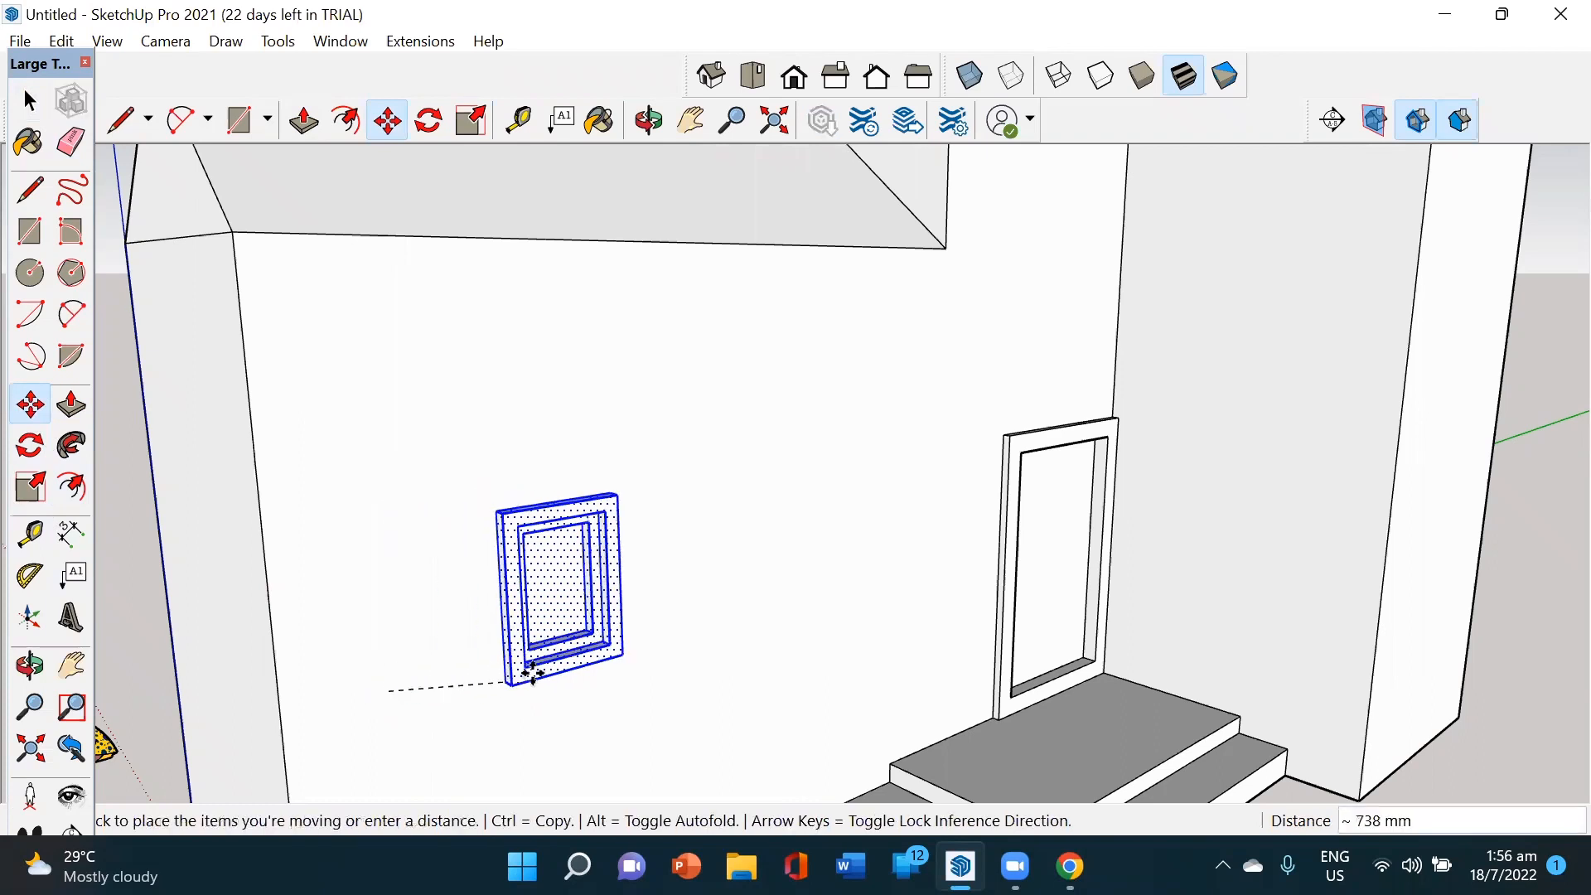
key(ctrl)
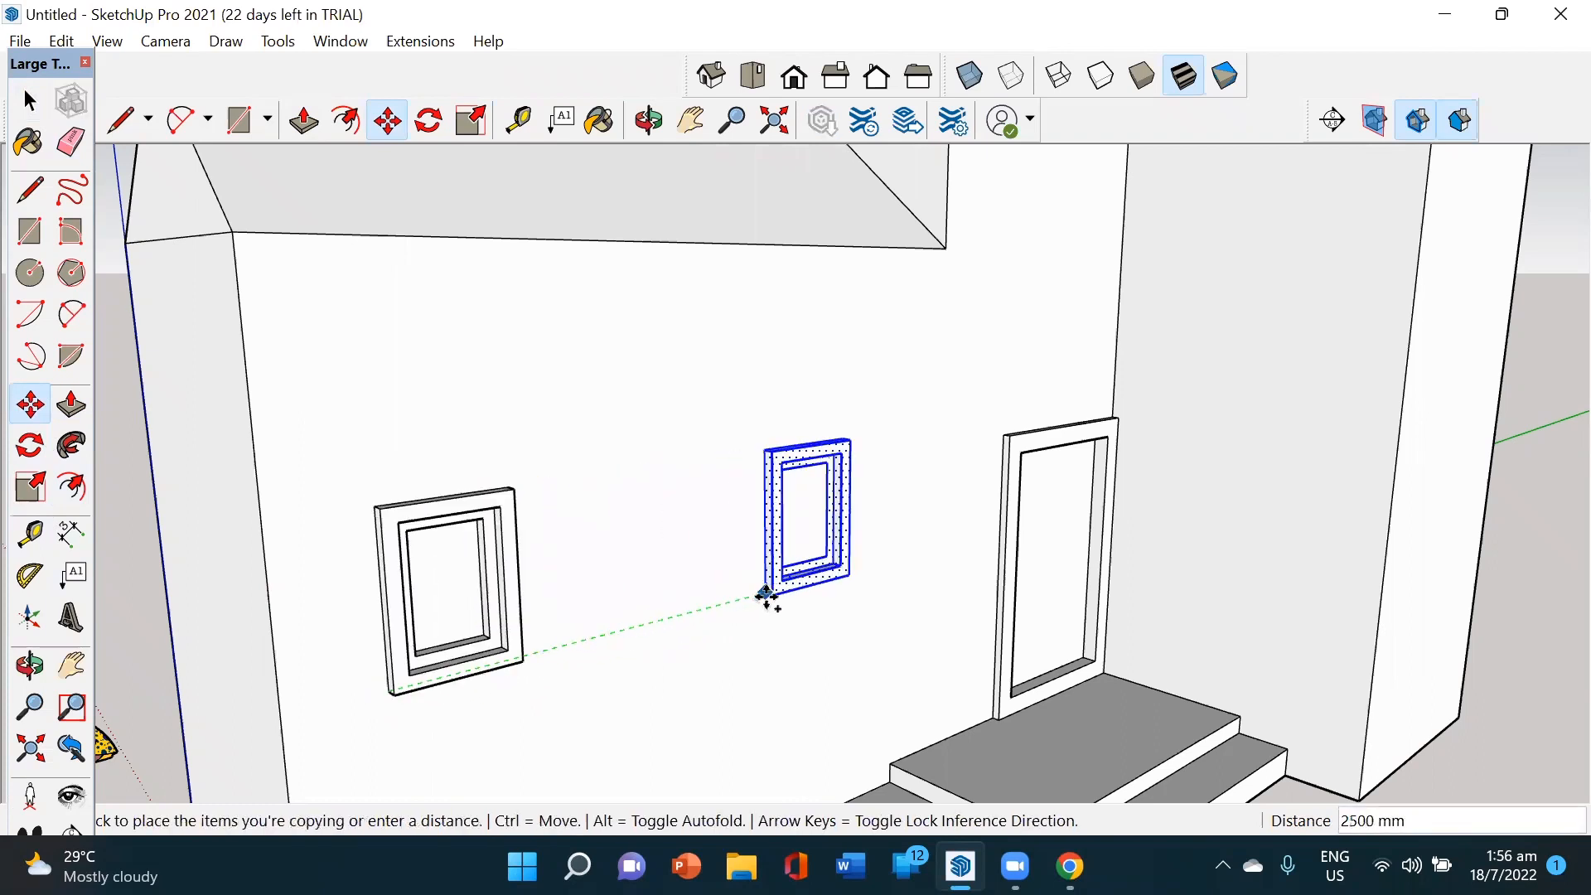
click(763, 598)
scroll(667, 609, down, 3)
scroll(667, 610, down, 2)
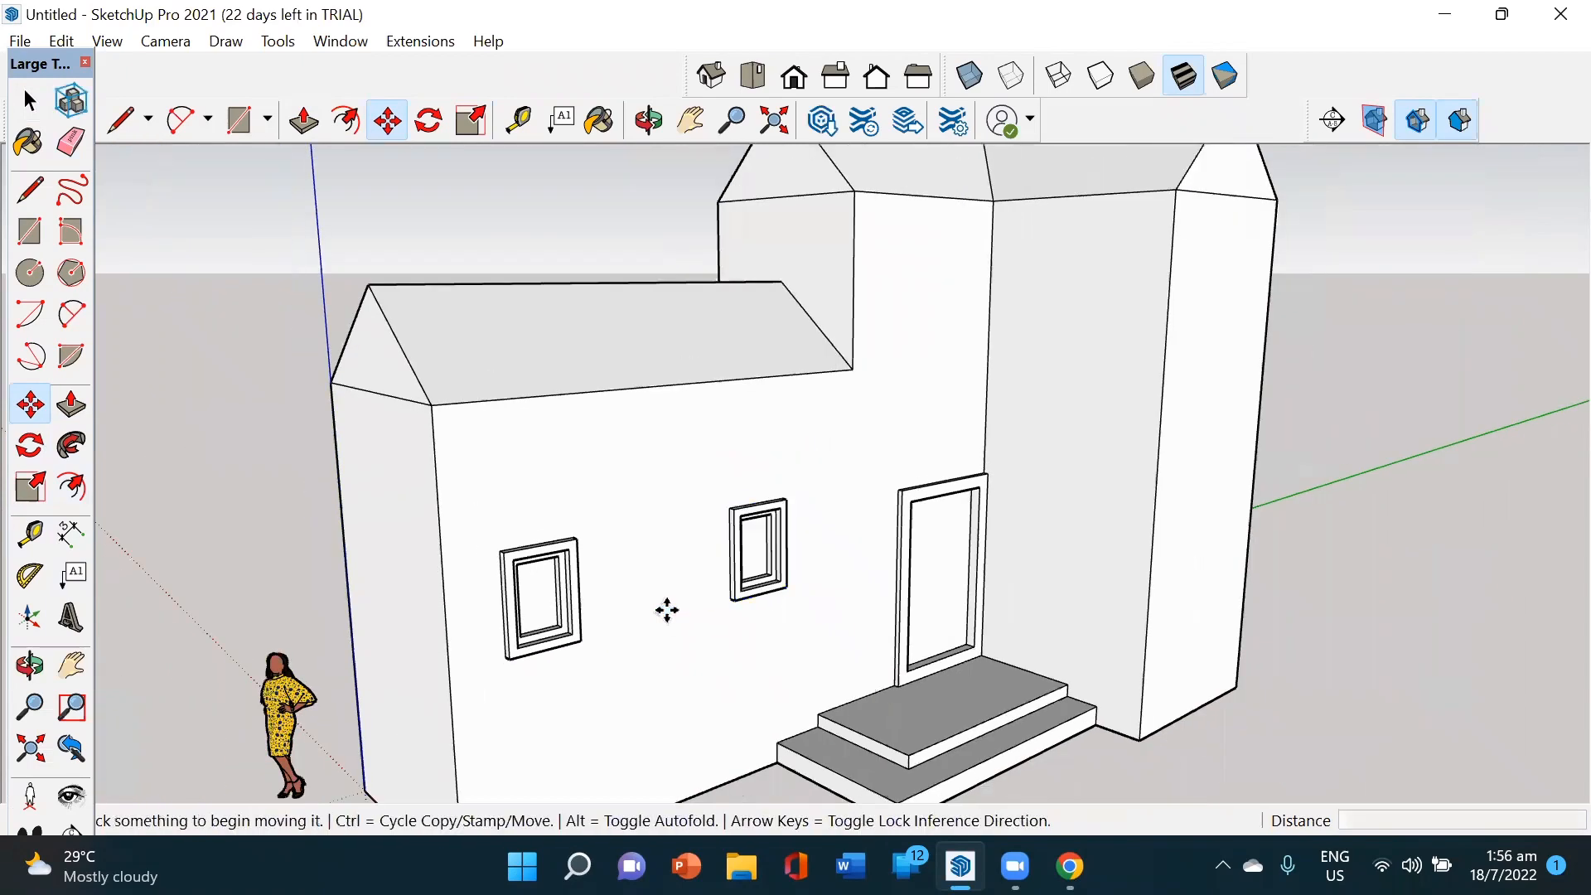
middle_drag(663, 611, 895, 650)
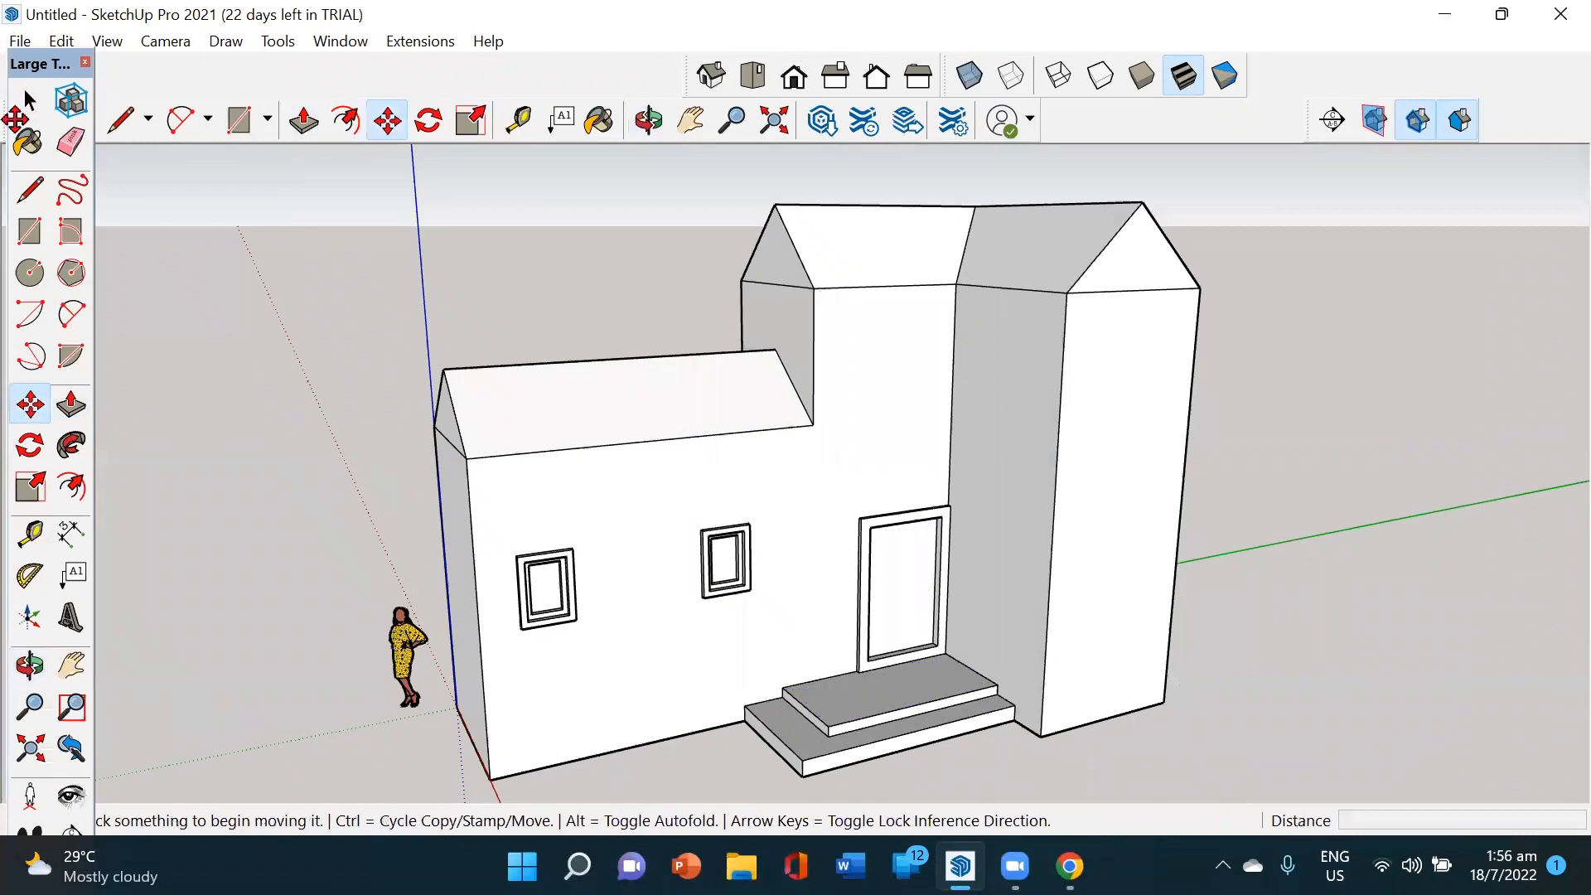
click(30, 231)
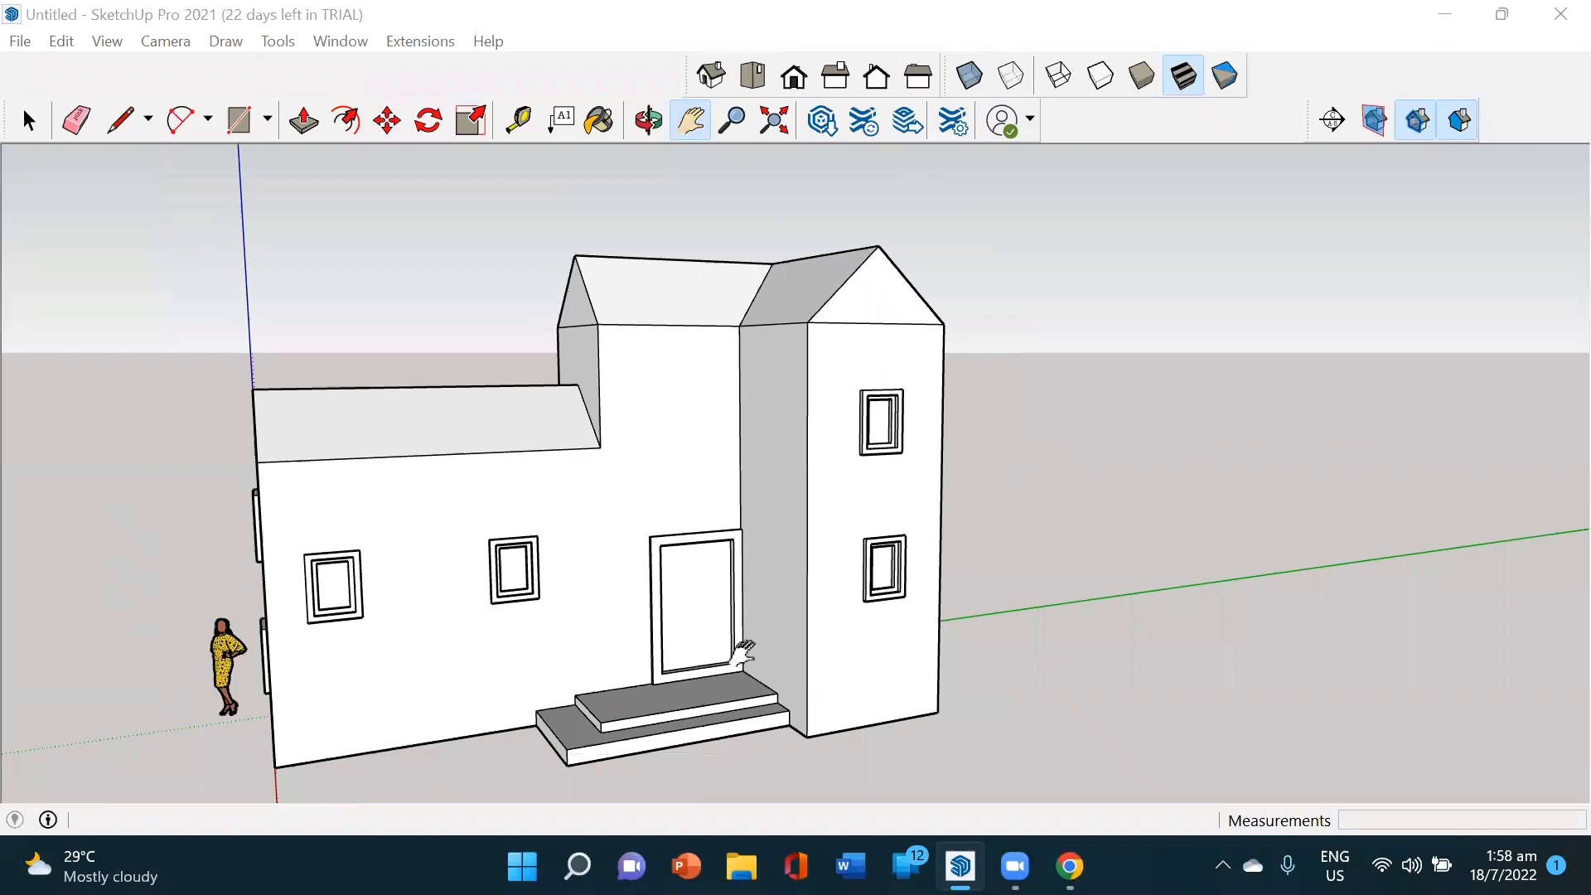
middle_drag(743, 652, 558, 678)
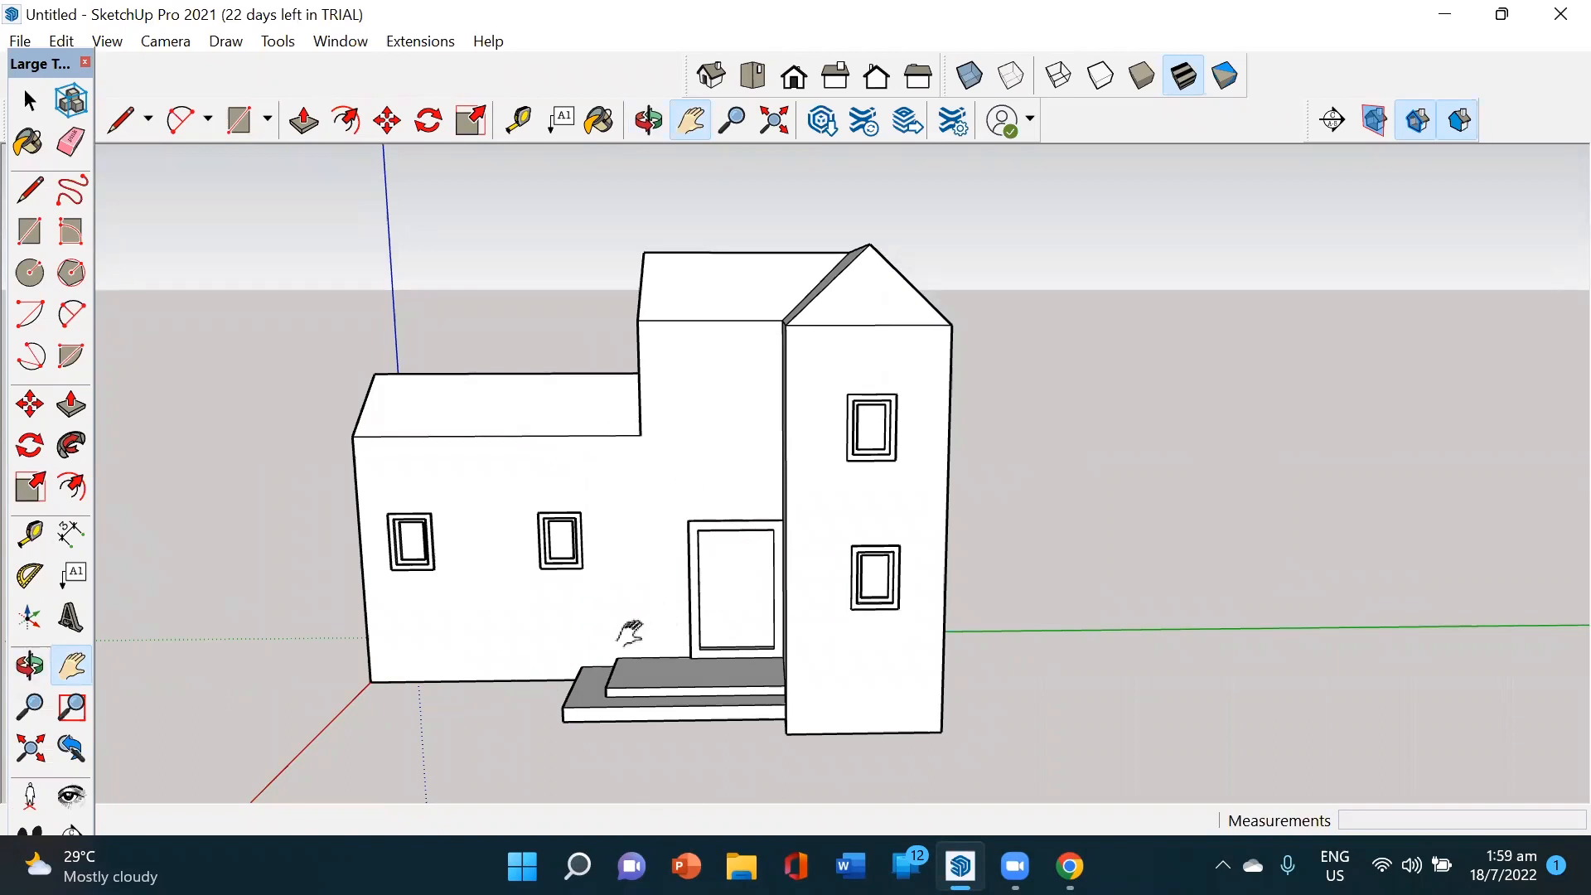
scroll(629, 636, down, 1)
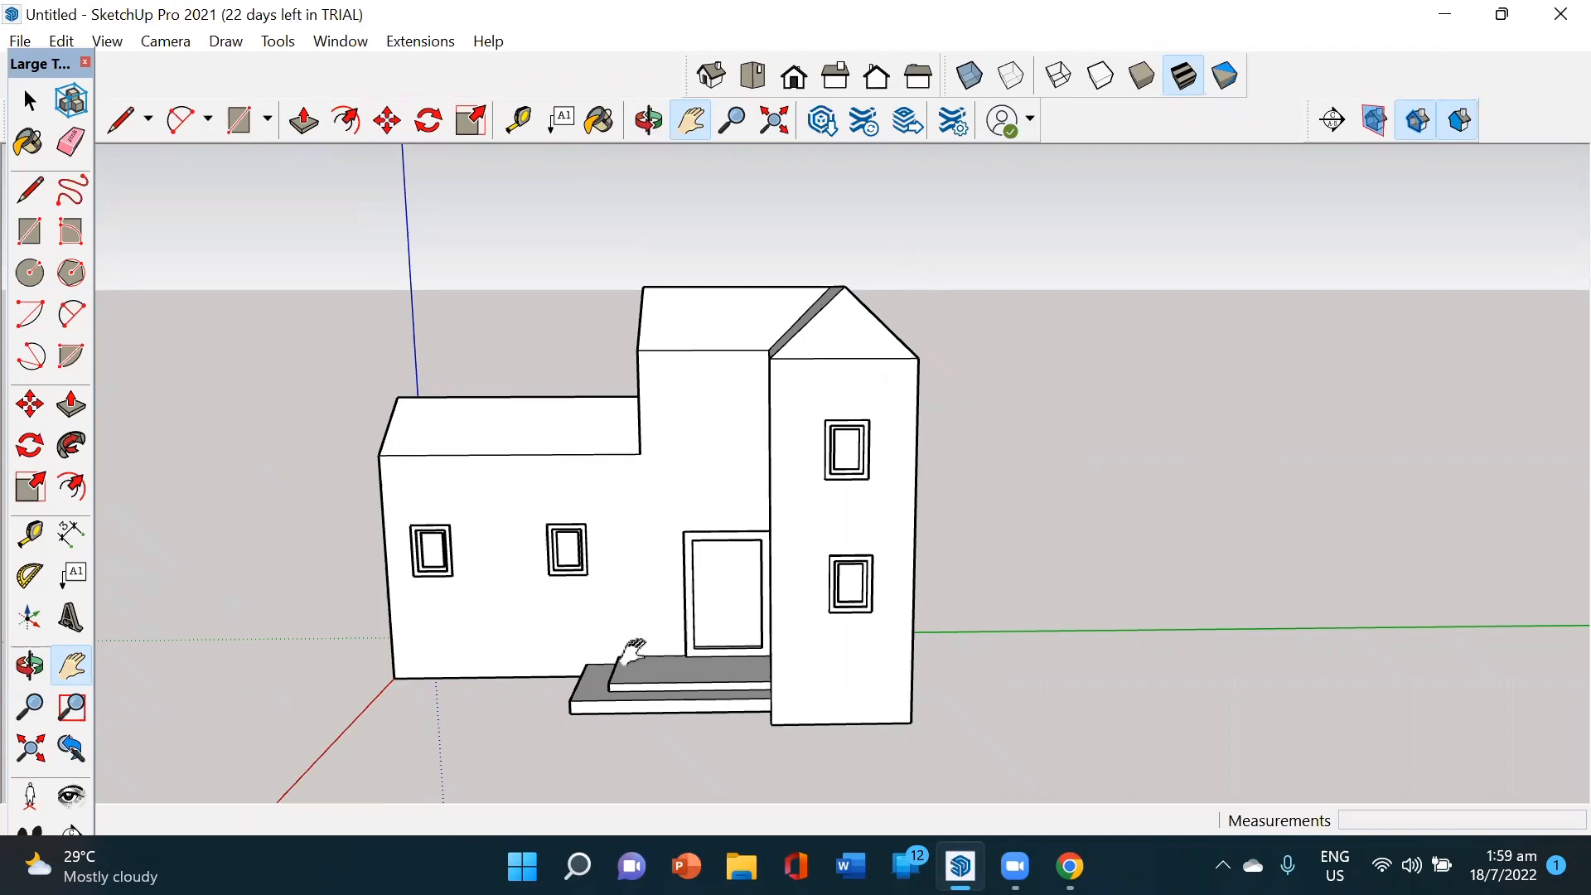
middle_drag(627, 661, 692, 692)
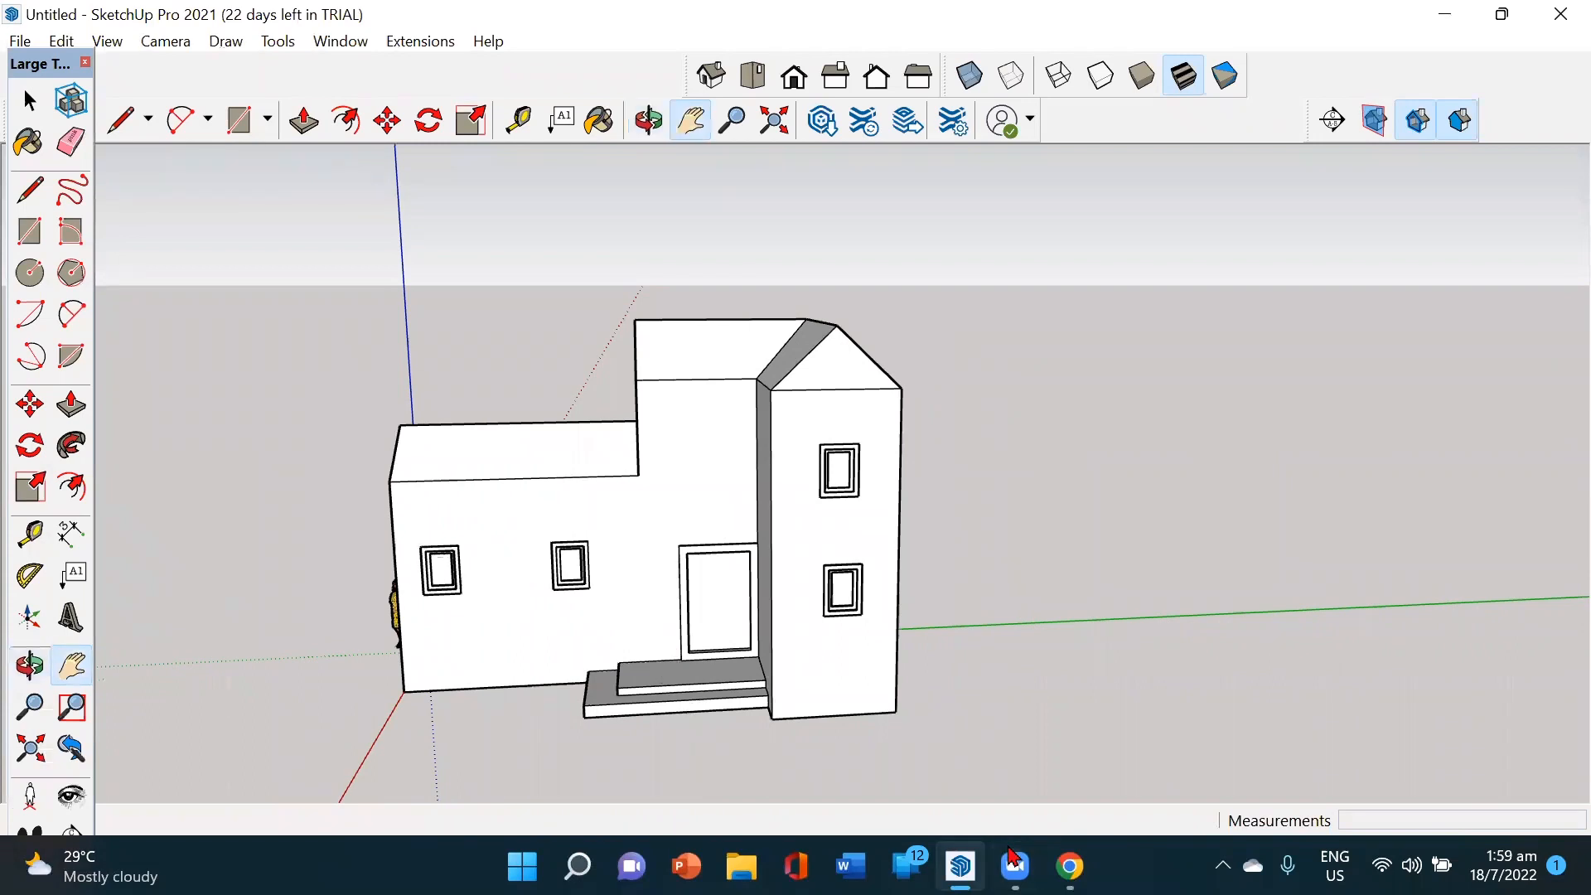
click(1013, 862)
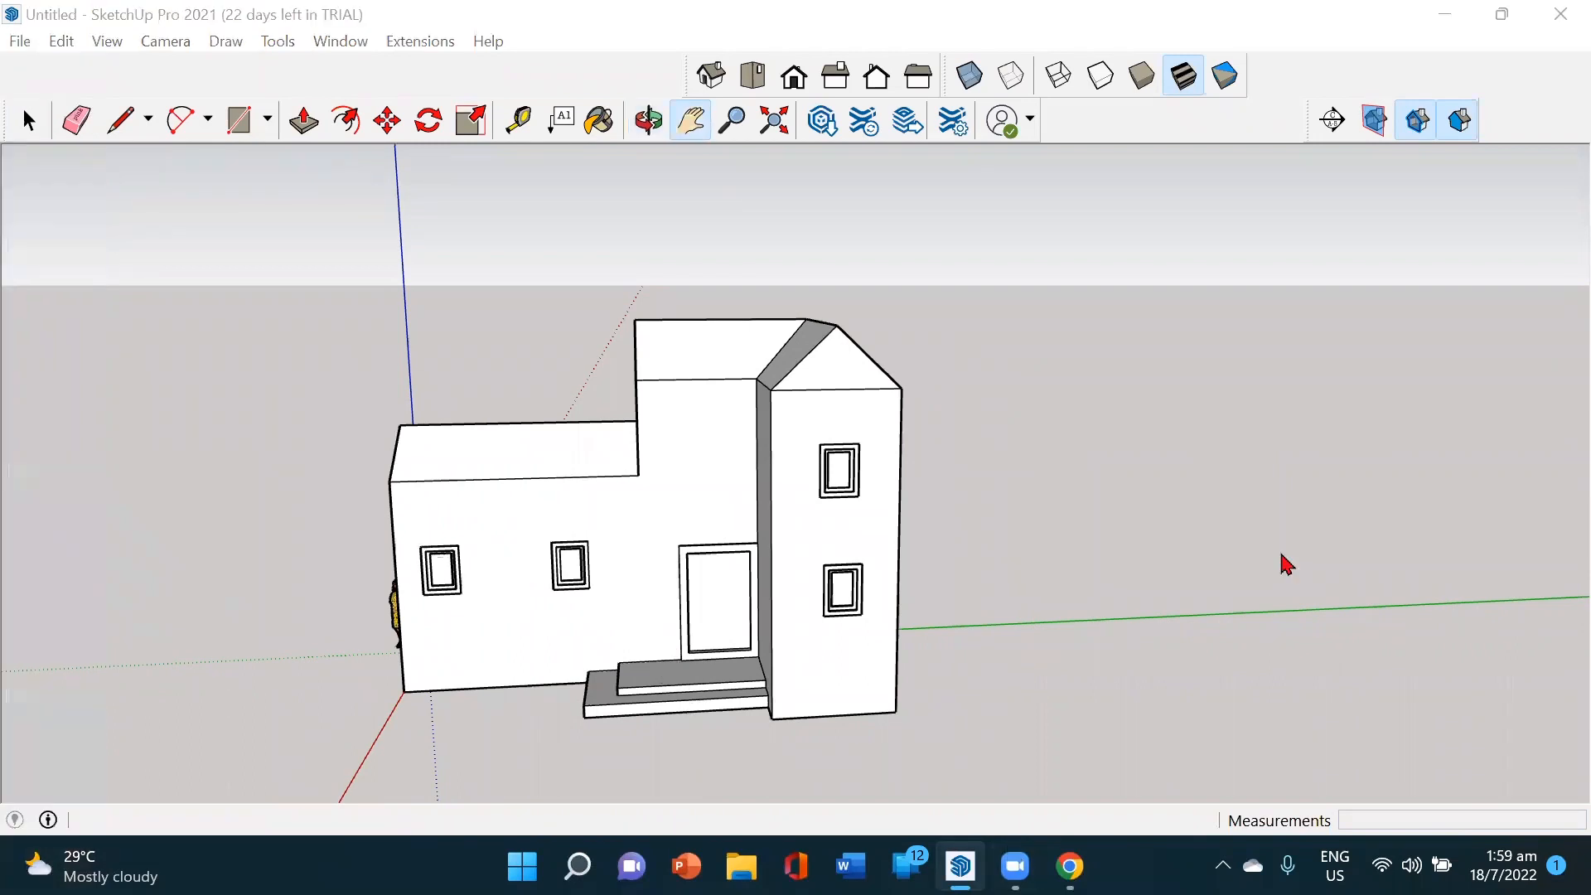